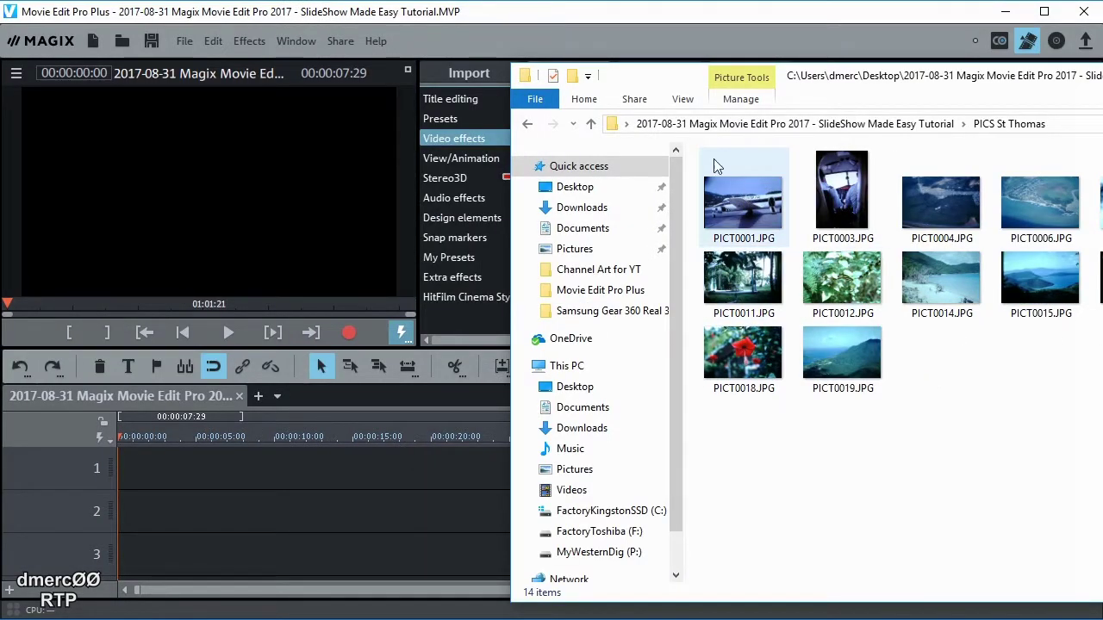
- Show the photos in the PICS St Thomas folder in Details view
{"action": "left_click", "coordinate": [683, 100]}
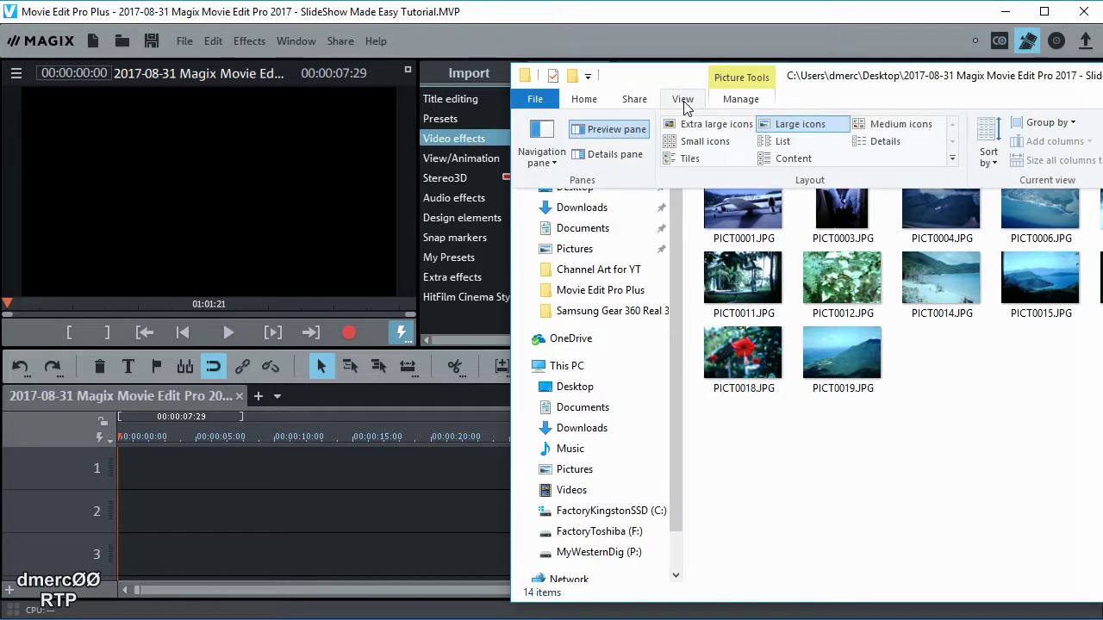
{"action": "left_click", "coordinate": [885, 142]}
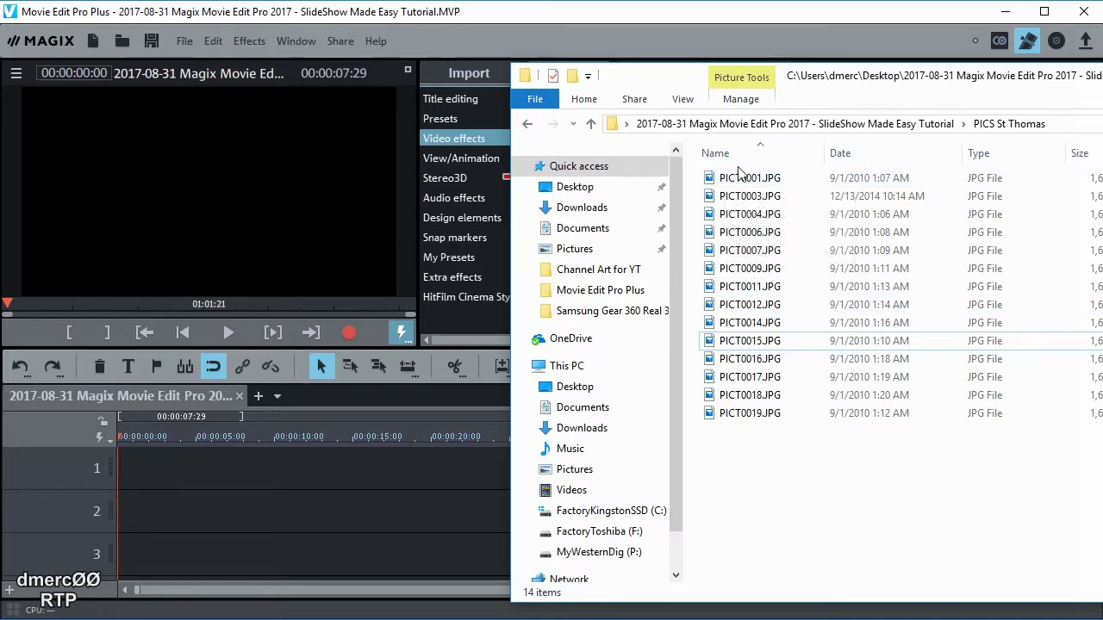
- Move the photo folder window out of the way, show the project in Storyboard mode, and return to Timeline mode
{"action": "left_click_drag", "start_coordinate": [842, 92], "coordinate": [833, 589]}
{"action": "left_click", "coordinate": [1045, 402]}
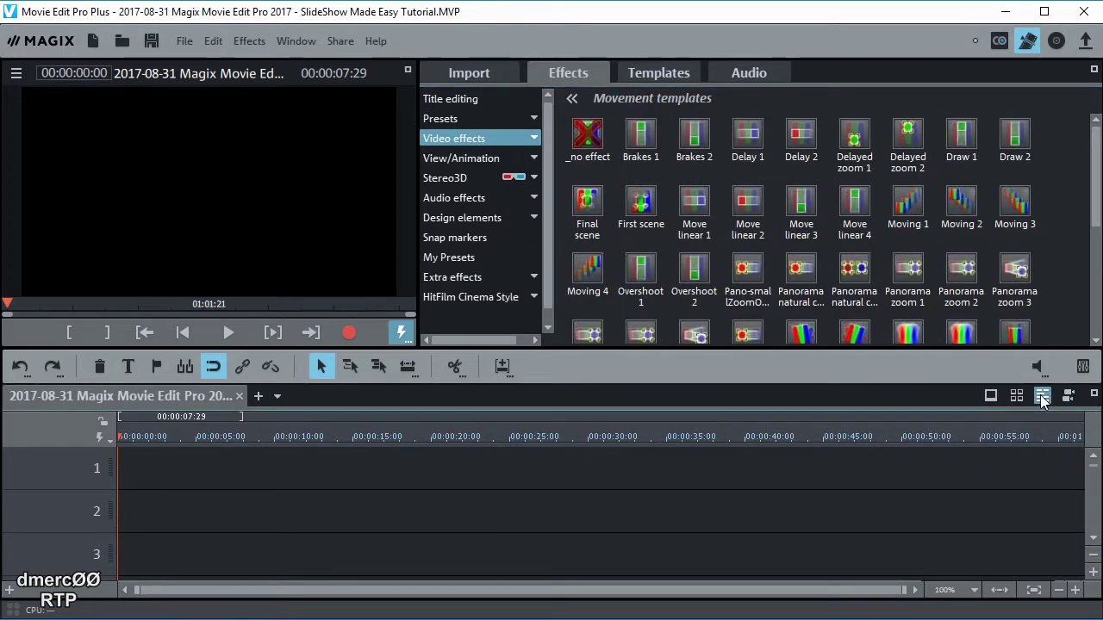
{"action": "left_click", "coordinate": [994, 399]}
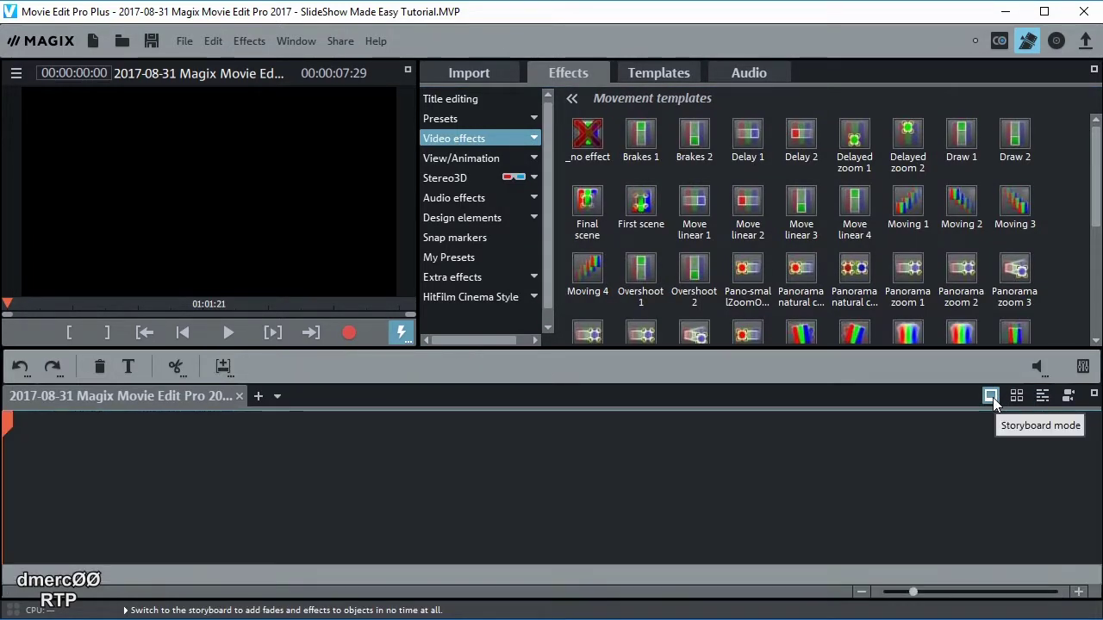
{"action": "left_click", "coordinate": [1043, 395]}
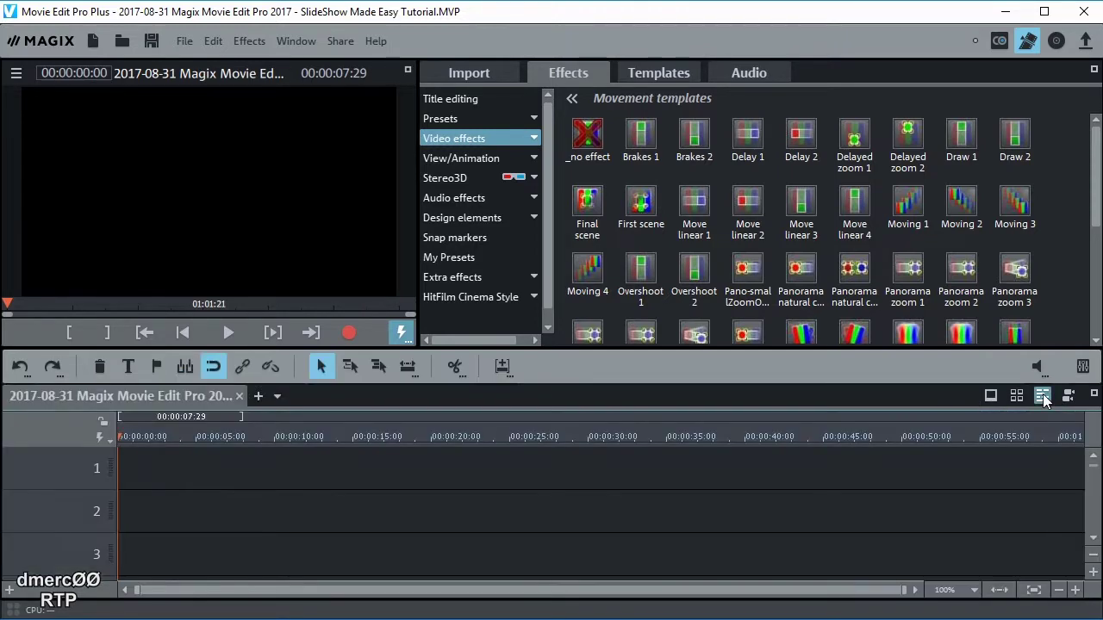
- Select all the photos in the PICS St Thomas folder and place them at the start of track 1
{"action": "left_click_drag", "start_coordinate": [957, 616], "coordinate": [1039, 47]}
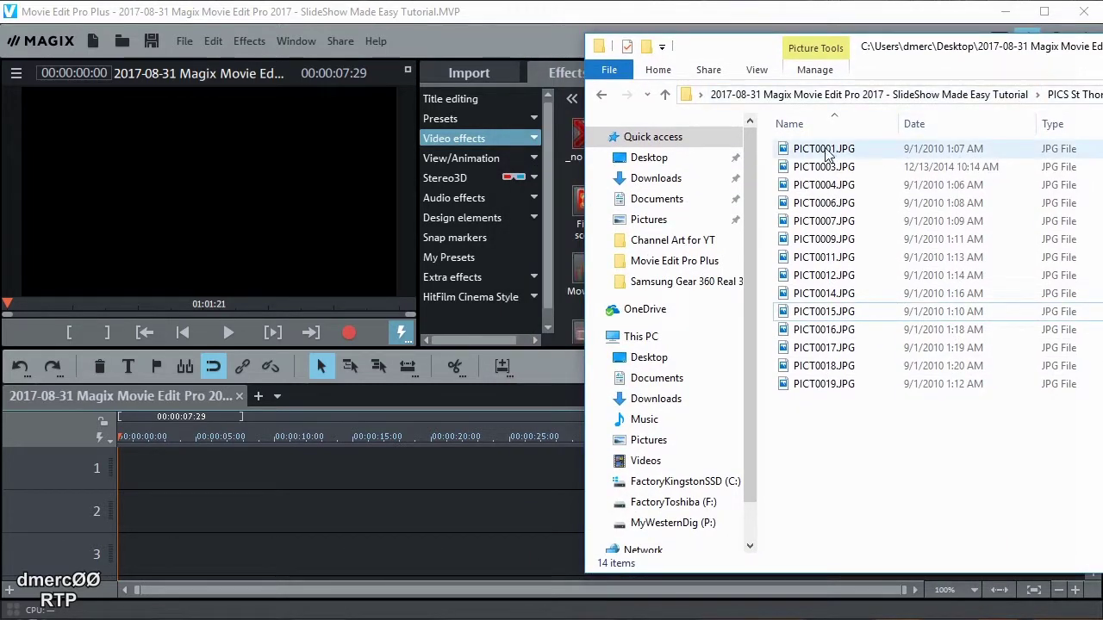
{"action": "left_click_drag", "start_coordinate": [765, 415], "coordinate": [829, 155]}
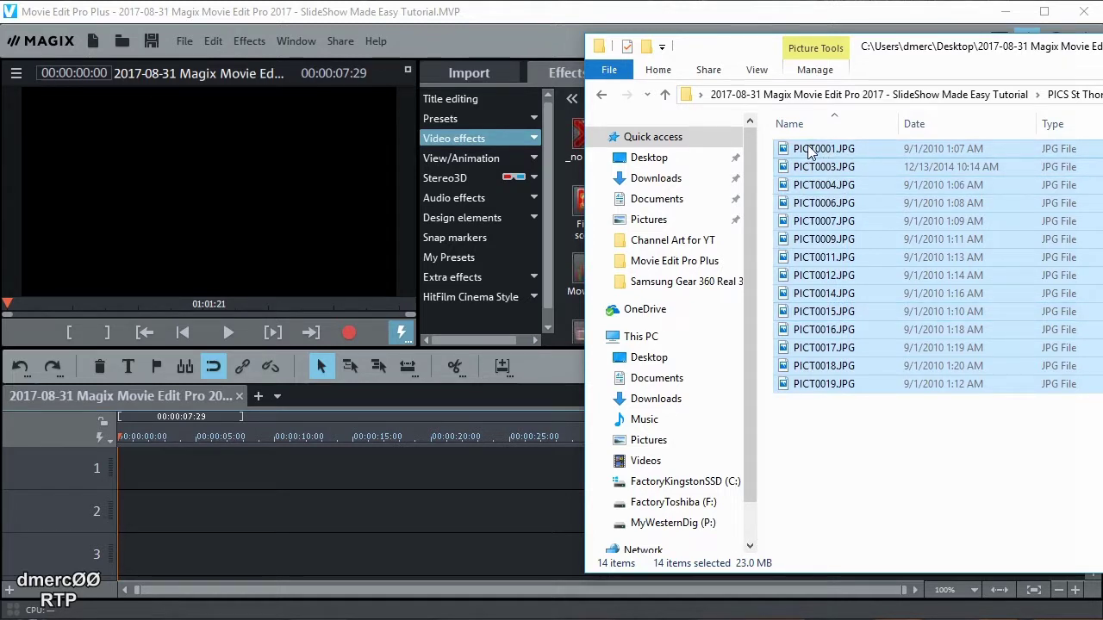
{"action": "left_click_drag", "start_coordinate": [810, 150], "coordinate": [140, 473]}
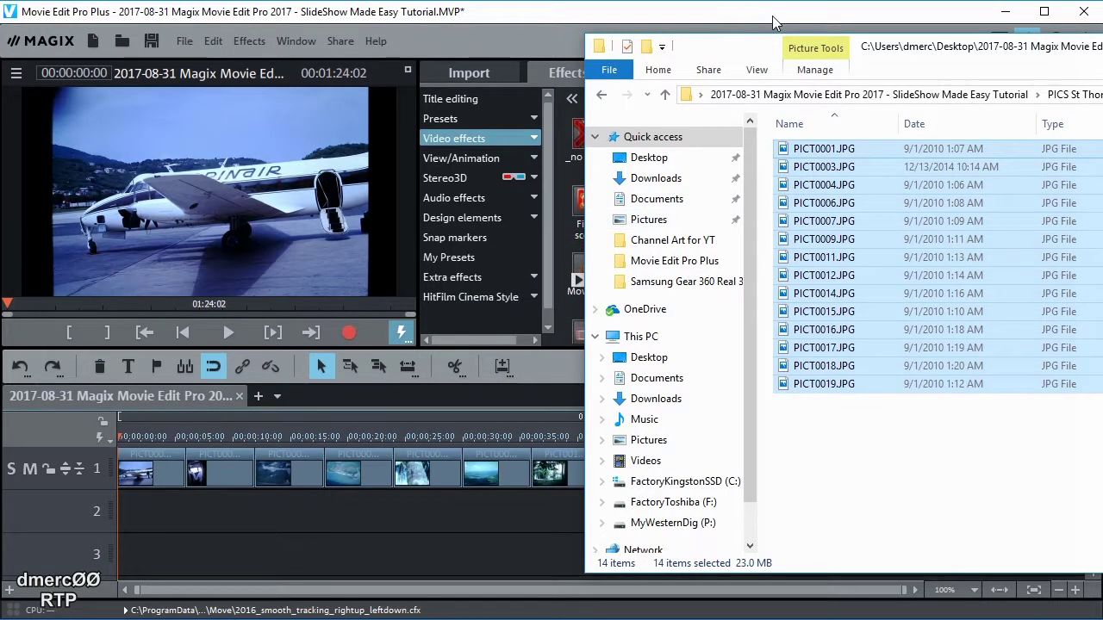
{"action": "left_click", "coordinate": [775, 16]}
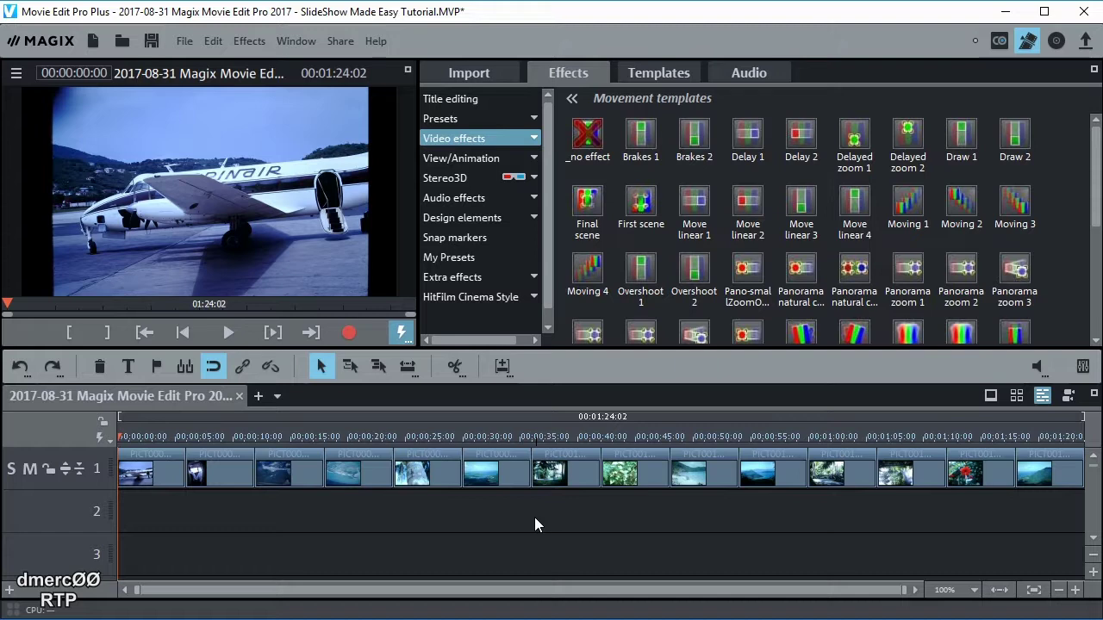
- Open the program's video/audio settings and examine the standard picture length for imported images
{"action": "left_click", "coordinate": [183, 43]}
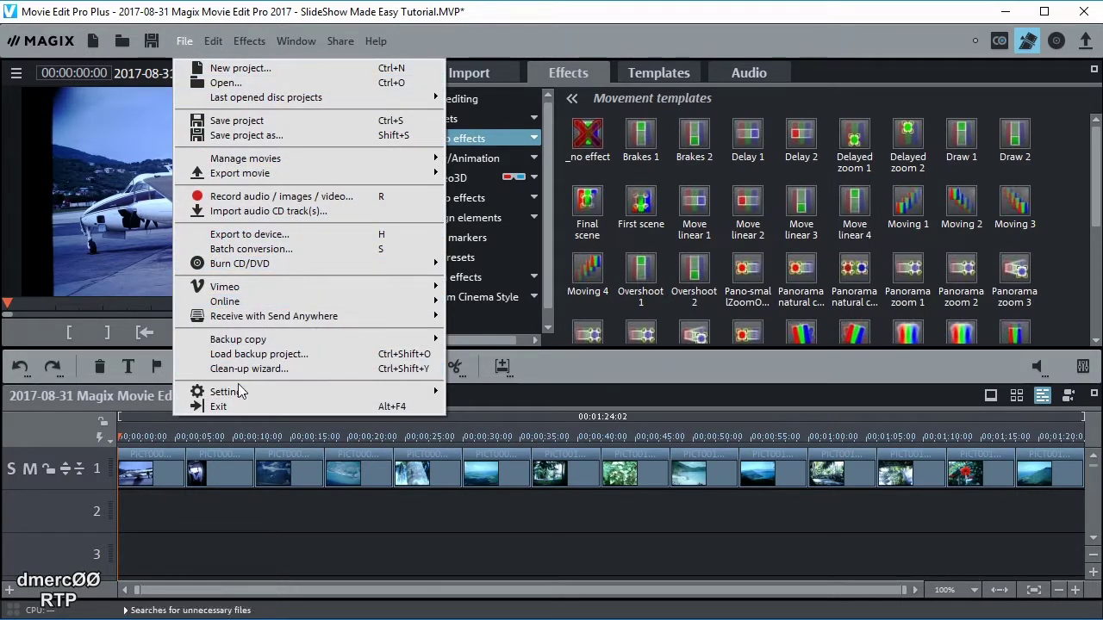
{"action": "mouse_move", "coordinate": [241, 392]}
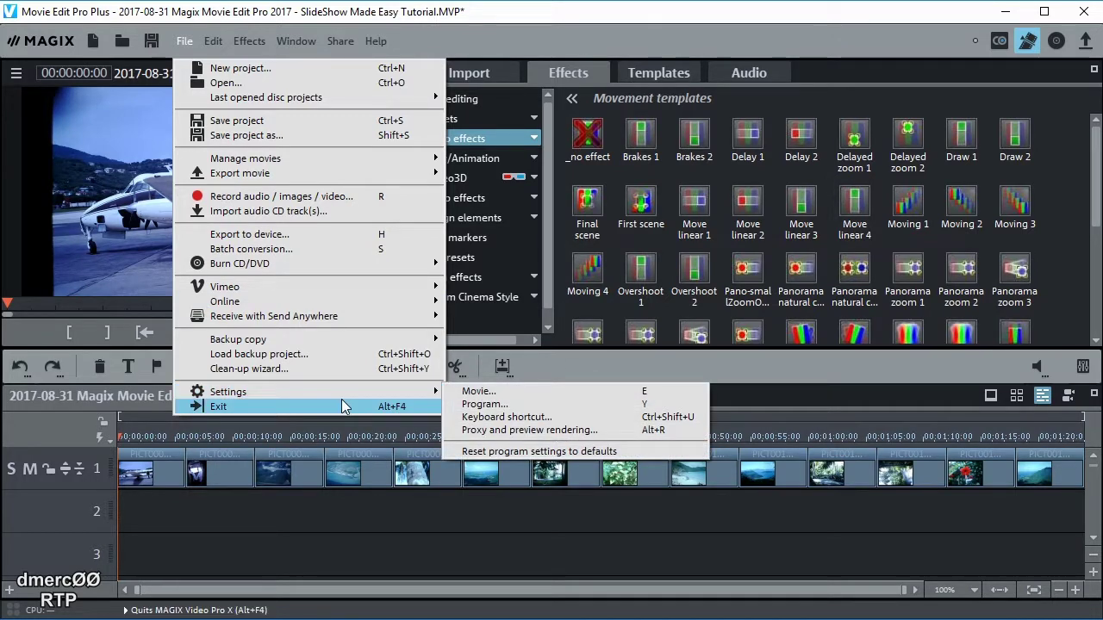
{"action": "left_click", "coordinate": [487, 406]}
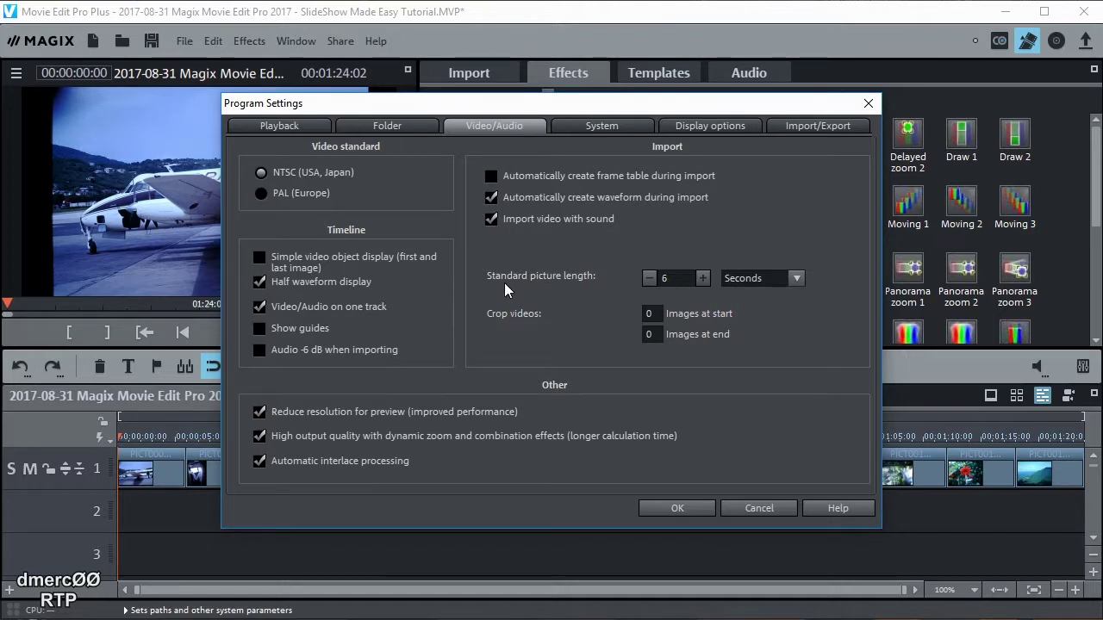
{"action": "left_click", "coordinate": [703, 278]}
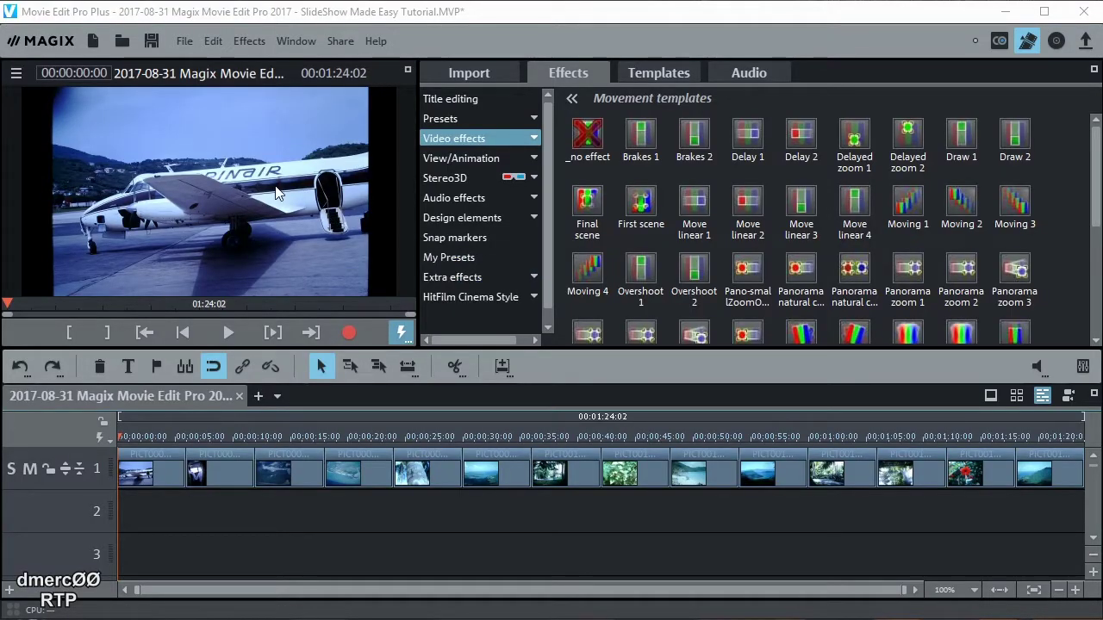
- Review the movie settings for image fill, track count, resolution and frame rate, and accept them
{"action": "left_click", "coordinate": [184, 43]}
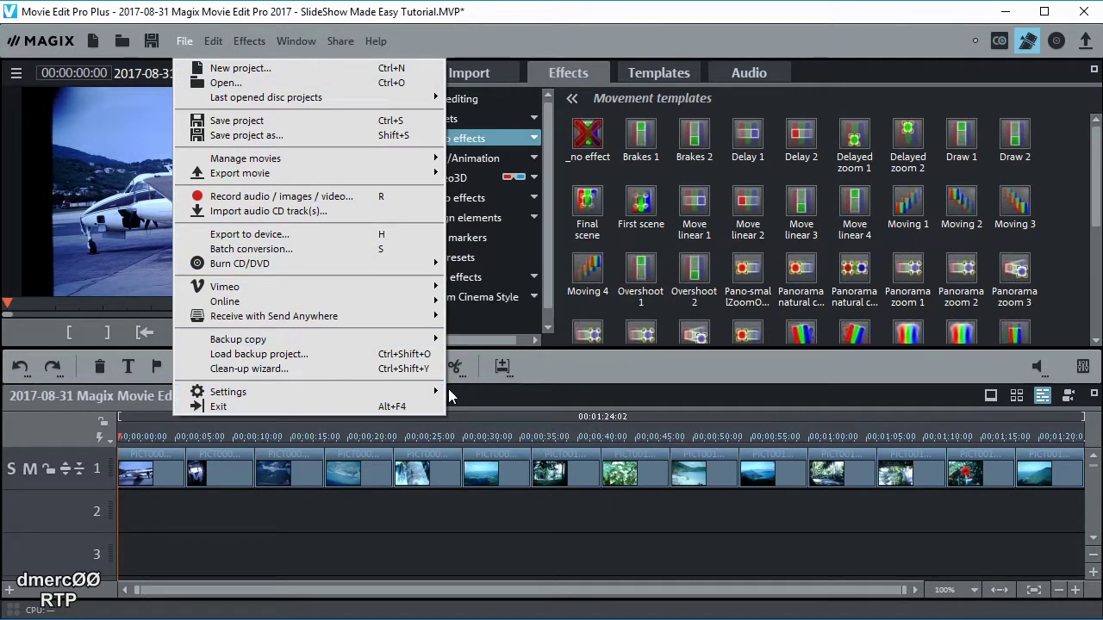
{"action": "mouse_move", "coordinate": [431, 392]}
{"action": "left_click", "coordinate": [473, 391]}
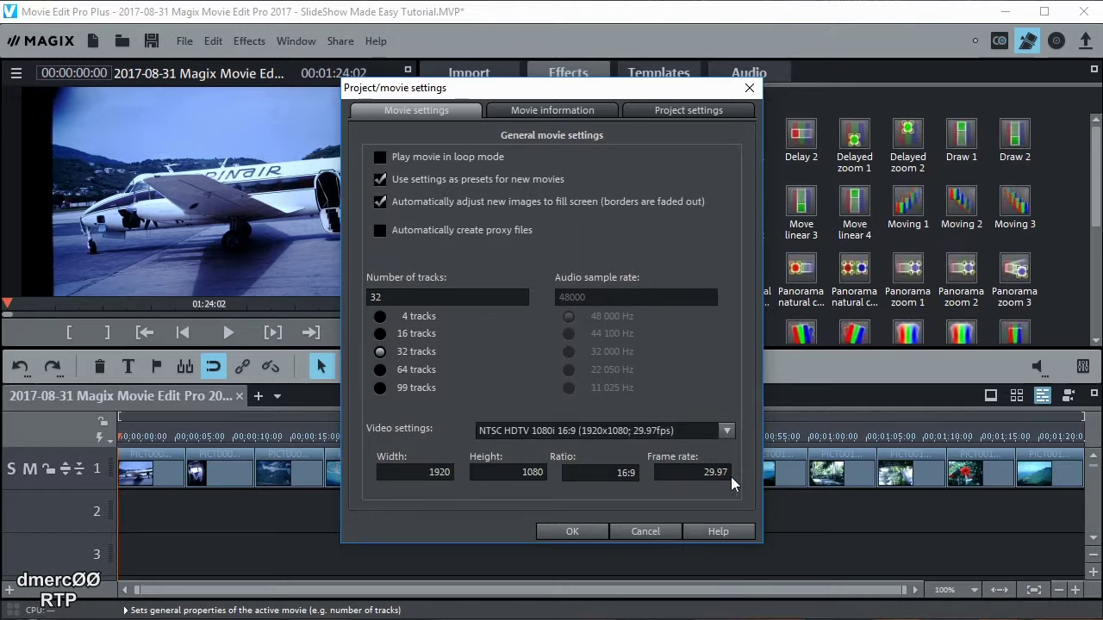
{"action": "left_click", "coordinate": [572, 531]}
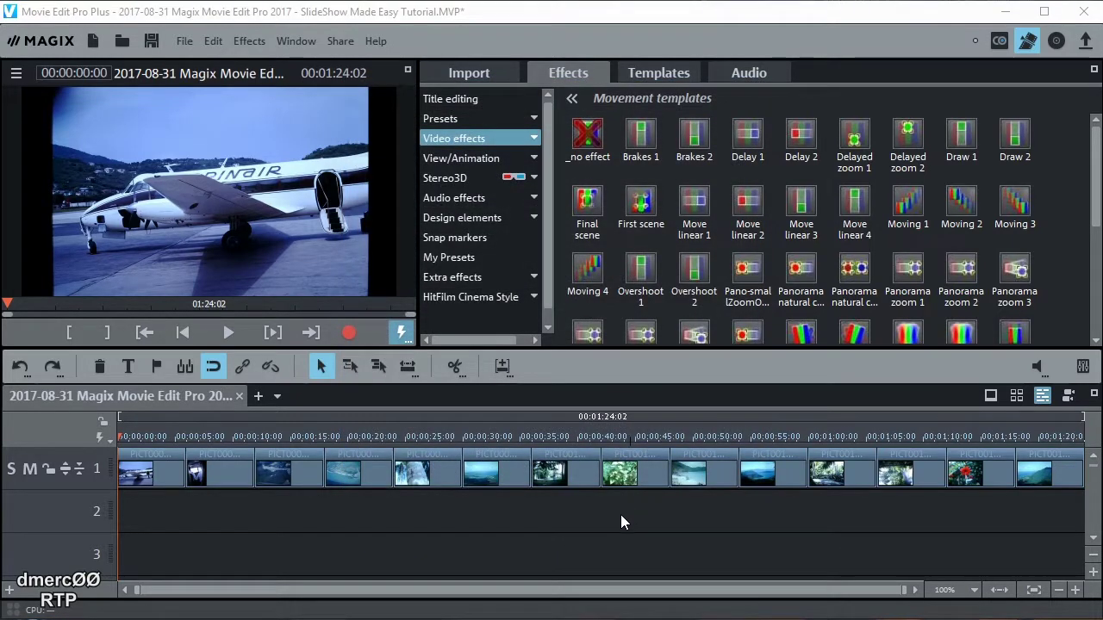
- Set a Crossfade transition at the start of the second photo and apply it to all objects in the track
{"action": "left_click", "coordinate": [220, 472]}
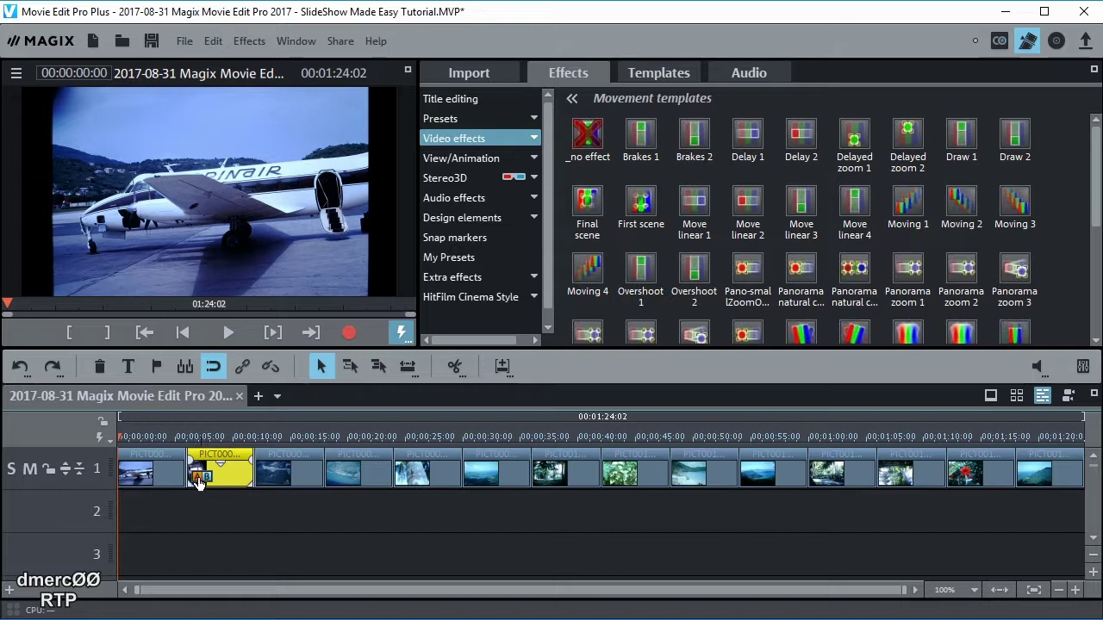
{"action": "left_click", "coordinate": [198, 479]}
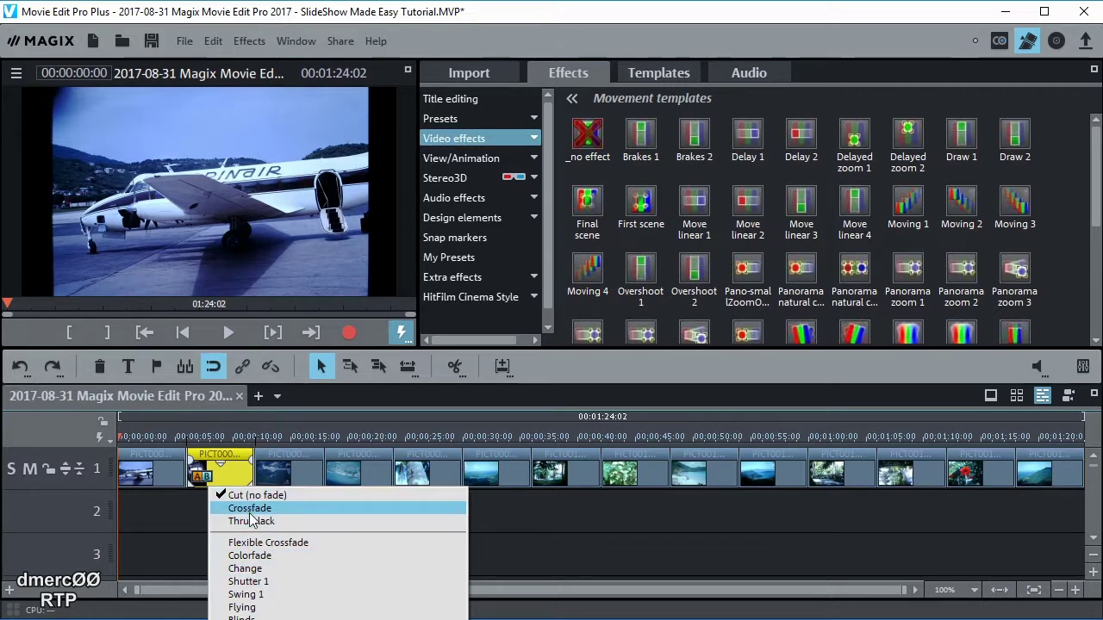
{"action": "left_click", "coordinate": [249, 508]}
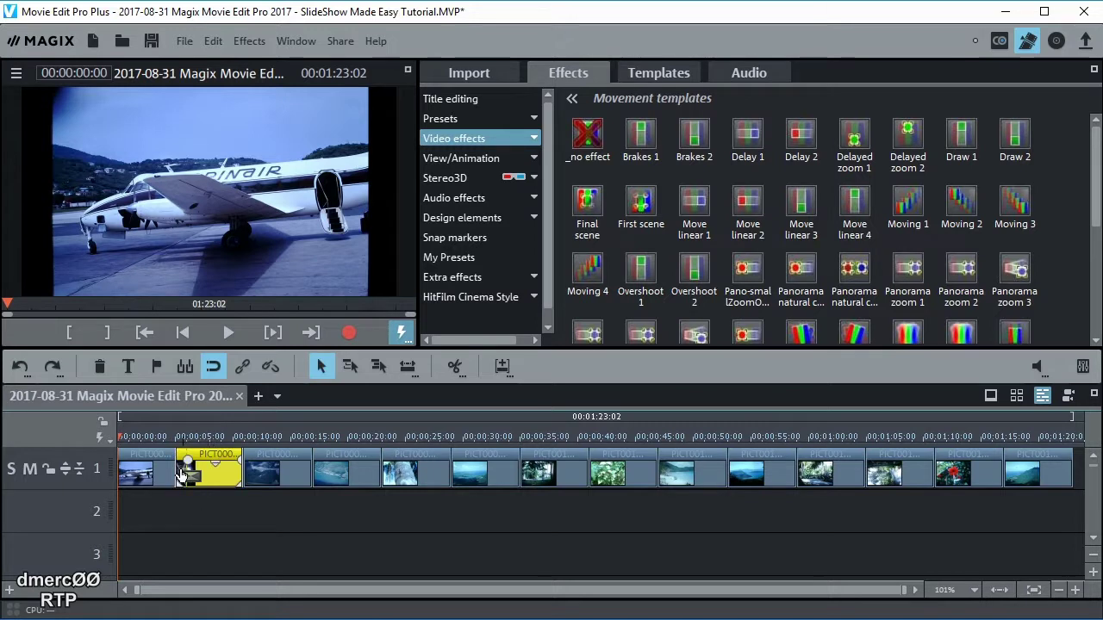
{"action": "mouse_move", "coordinate": [185, 453]}
{"action": "left_click", "coordinate": [183, 477]}
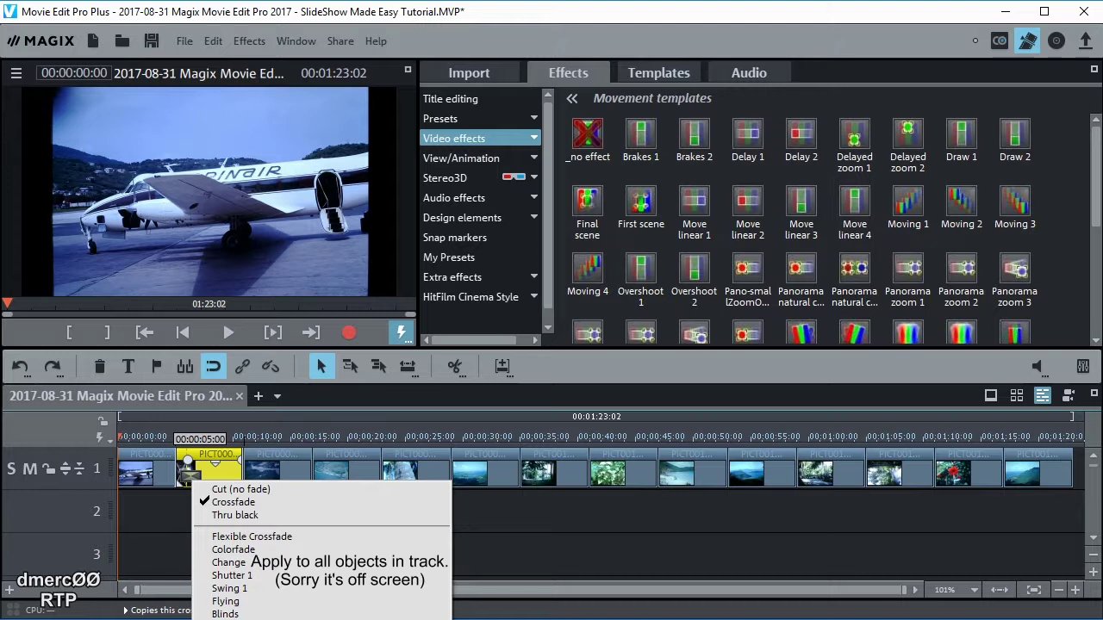
{"action": "key", "text": "Return"}
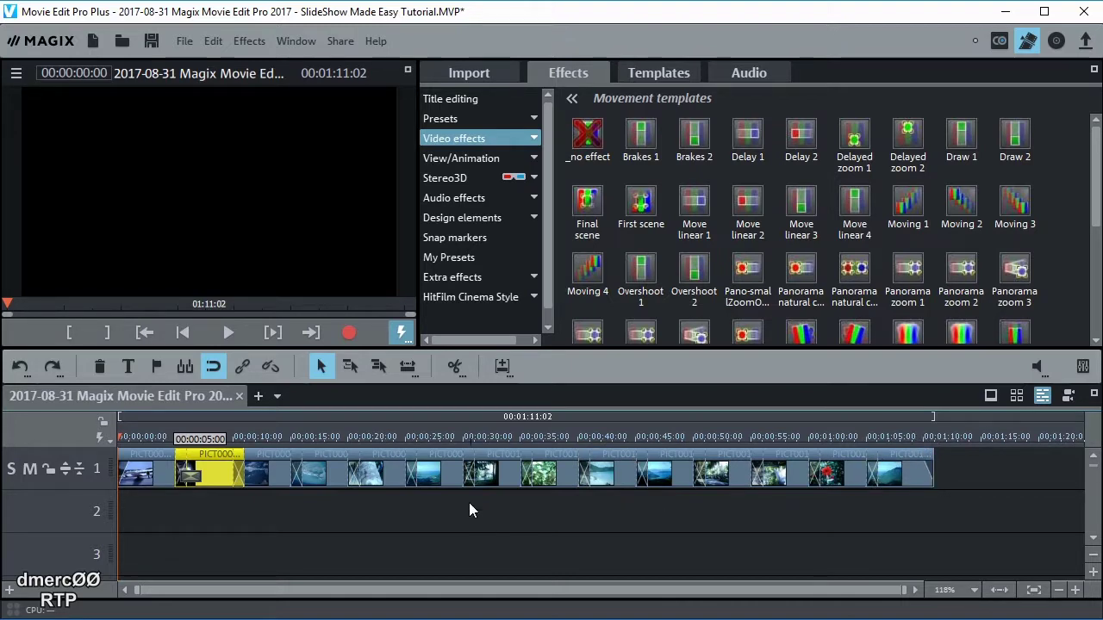
- Preview the slideshow from the start, and jump the playhead to 00:01:08:15 on the last photo
{"action": "left_click", "coordinate": [228, 331]}
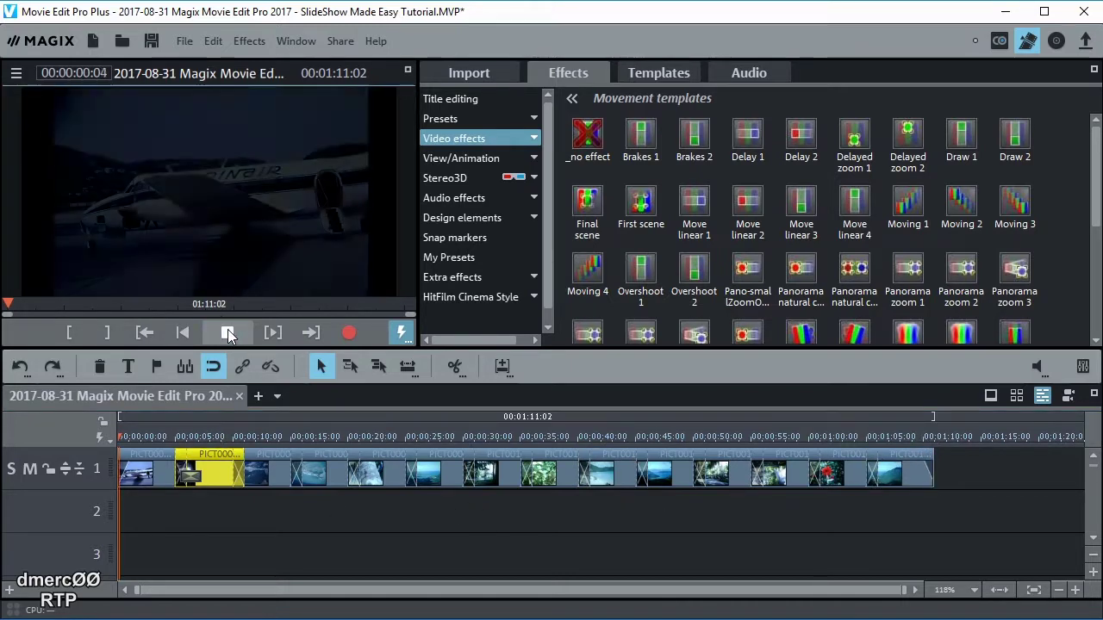
{"action": "left_click", "coordinate": [904, 438]}
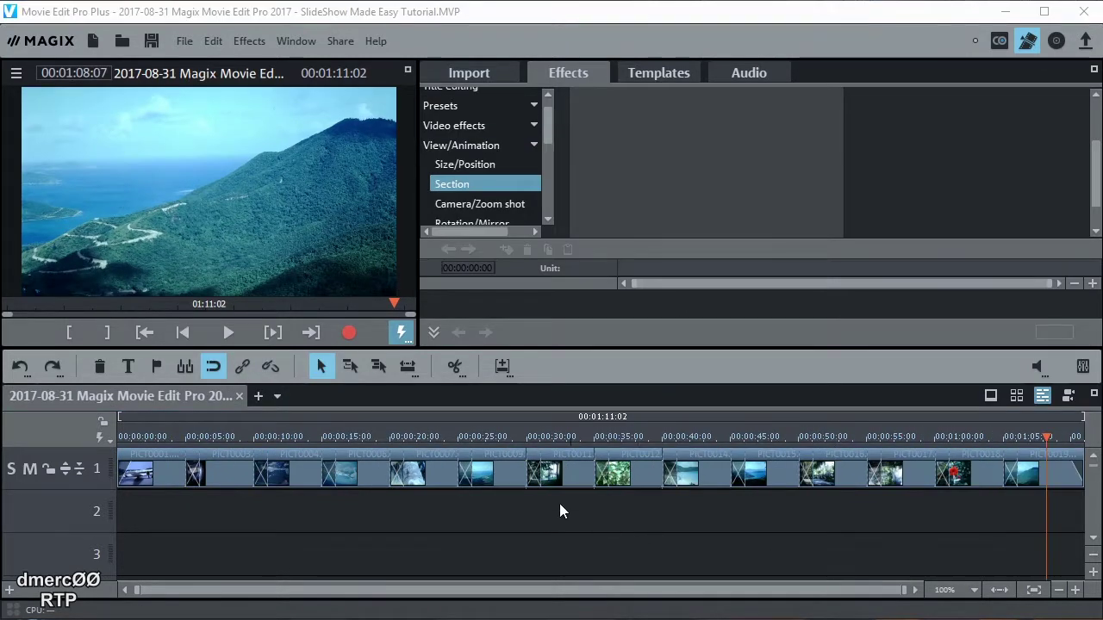
- Set the transition at the start of PICT0011 to Shutter 1
{"action": "mouse_move", "coordinate": [538, 474]}
{"action": "left_click", "coordinate": [532, 476]}
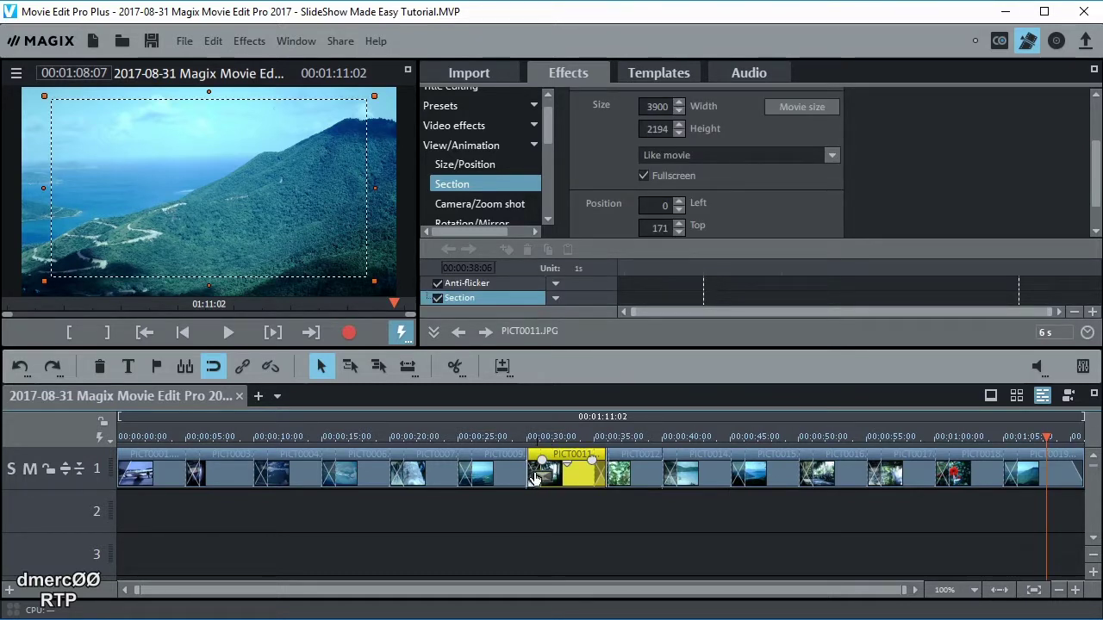
{"action": "left_click", "coordinate": [534, 476]}
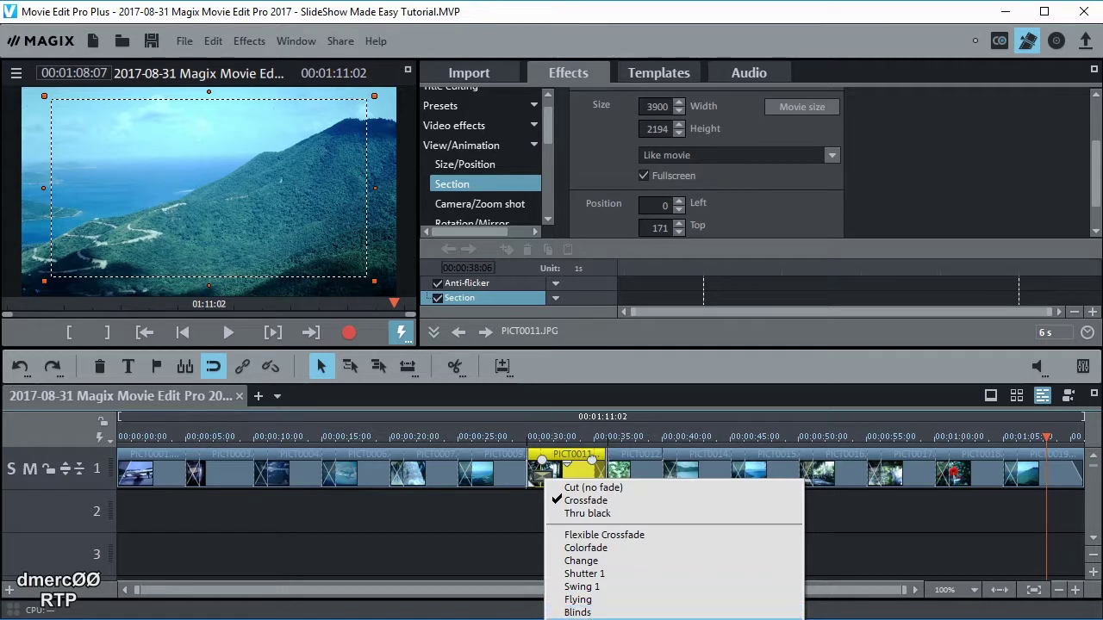
{"action": "left_click", "coordinate": [584, 575]}
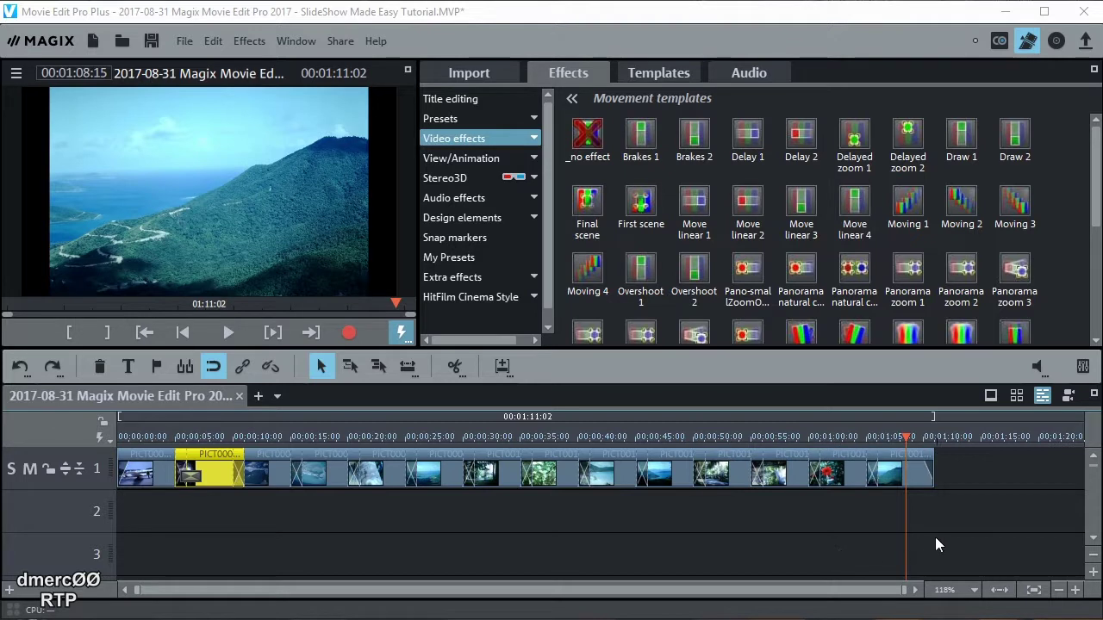
- Fit the whole movie in the timeline, place the playhead at 00:00:08:22 on PICT0003, and open its Section settings
{"action": "left_click", "coordinate": [999, 591]}
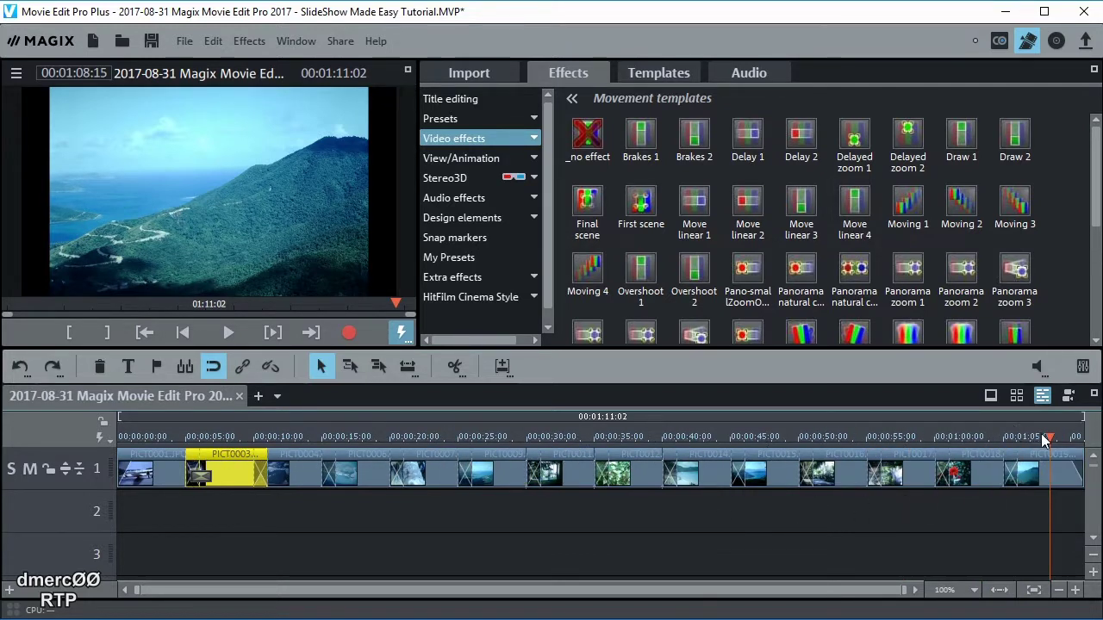
{"action": "left_click_drag", "start_coordinate": [1048, 438], "coordinate": [238, 441]}
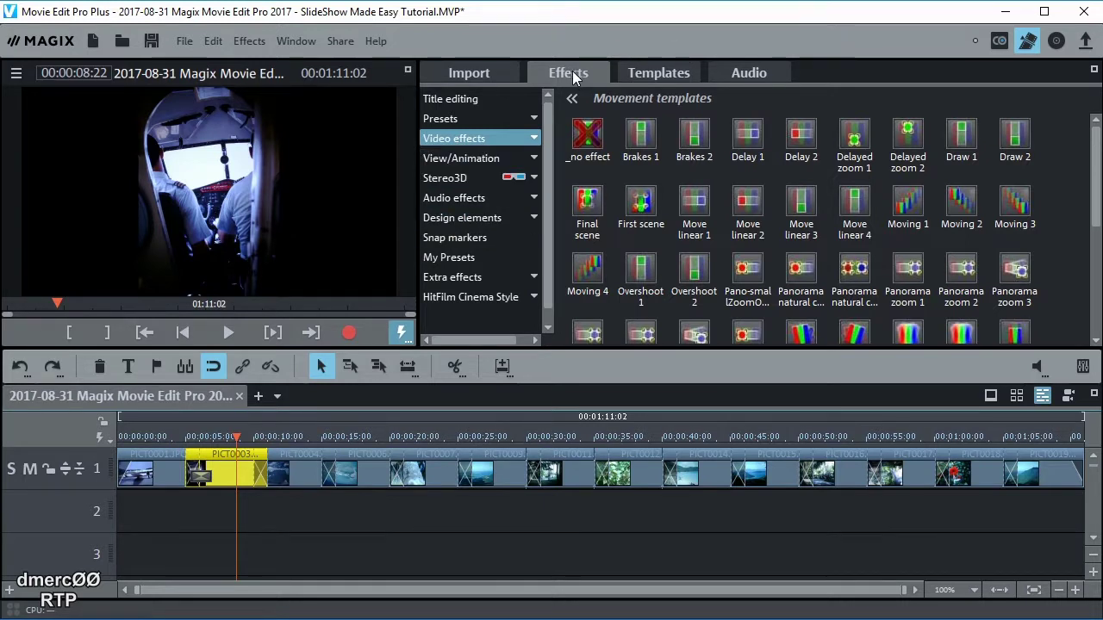
{"action": "left_click", "coordinate": [476, 158]}
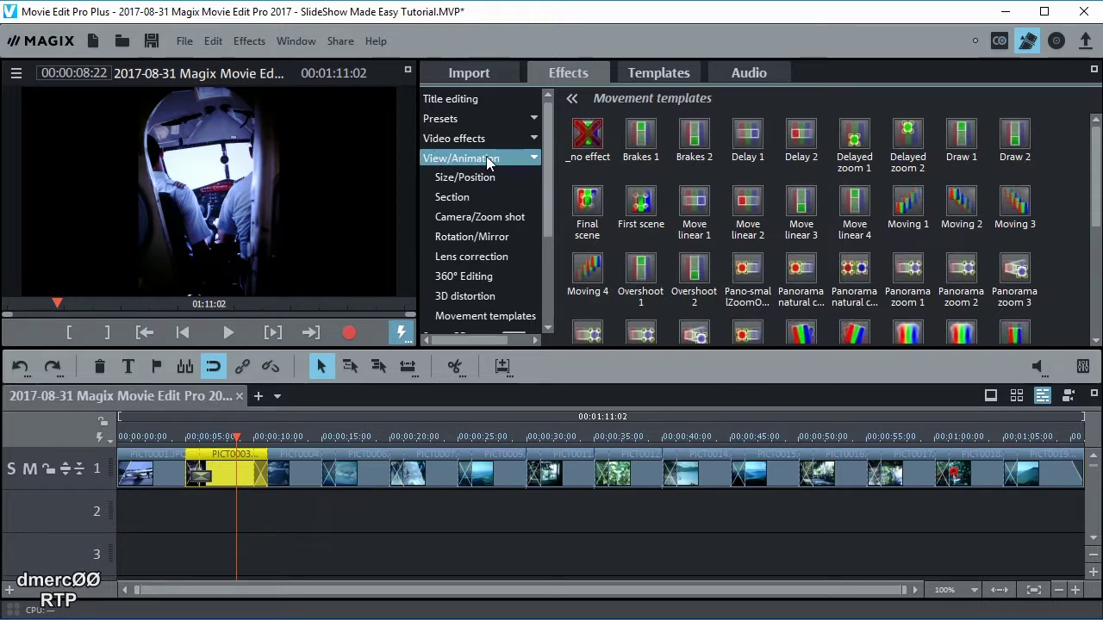
{"action": "left_click", "coordinate": [452, 197]}
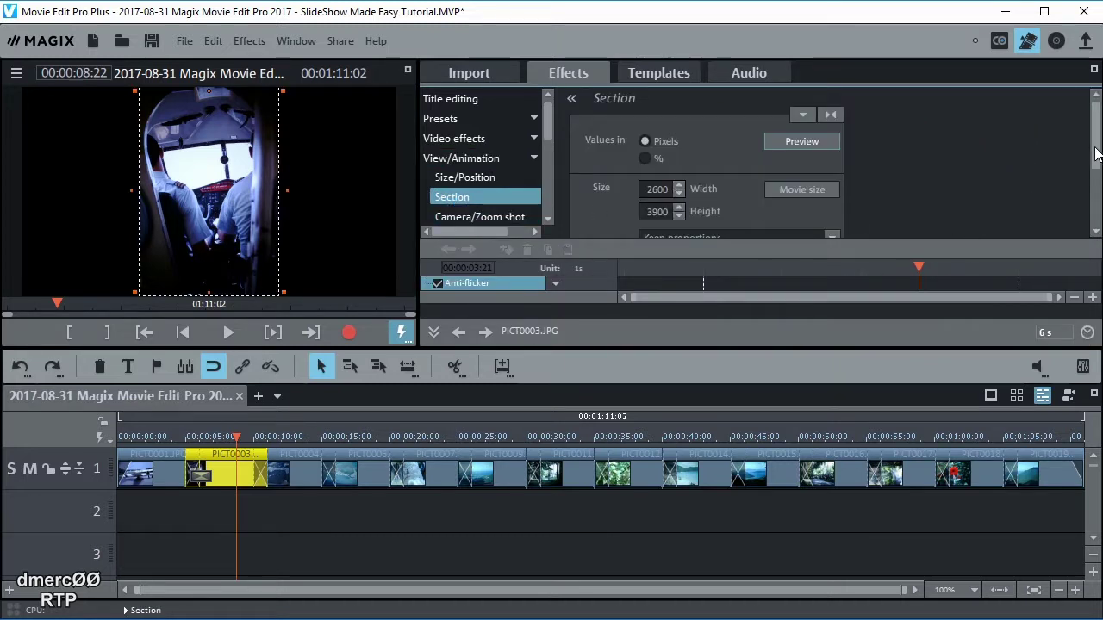
- Crop PICT0003 to a 16:9 (landscape) section and move the frame up to a top position of about 766 pixels
{"action": "scroll", "coordinate": [1097, 153], "scroll_direction": "down", "scroll_amount": 3}
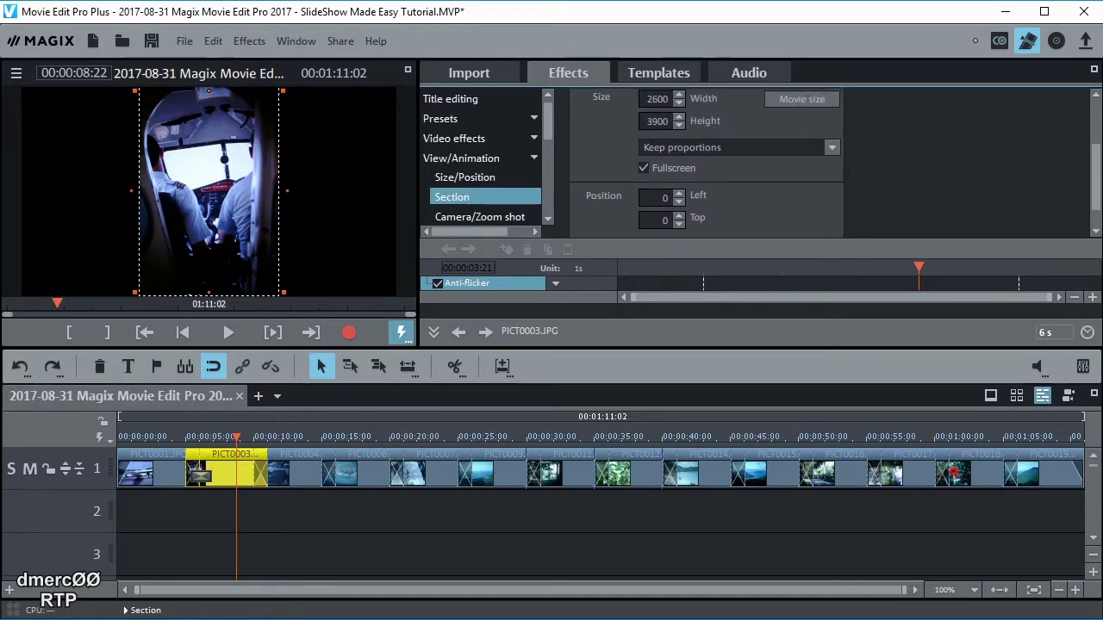
{"action": "scroll", "coordinate": [1097, 197], "scroll_direction": "down", "scroll_amount": 1}
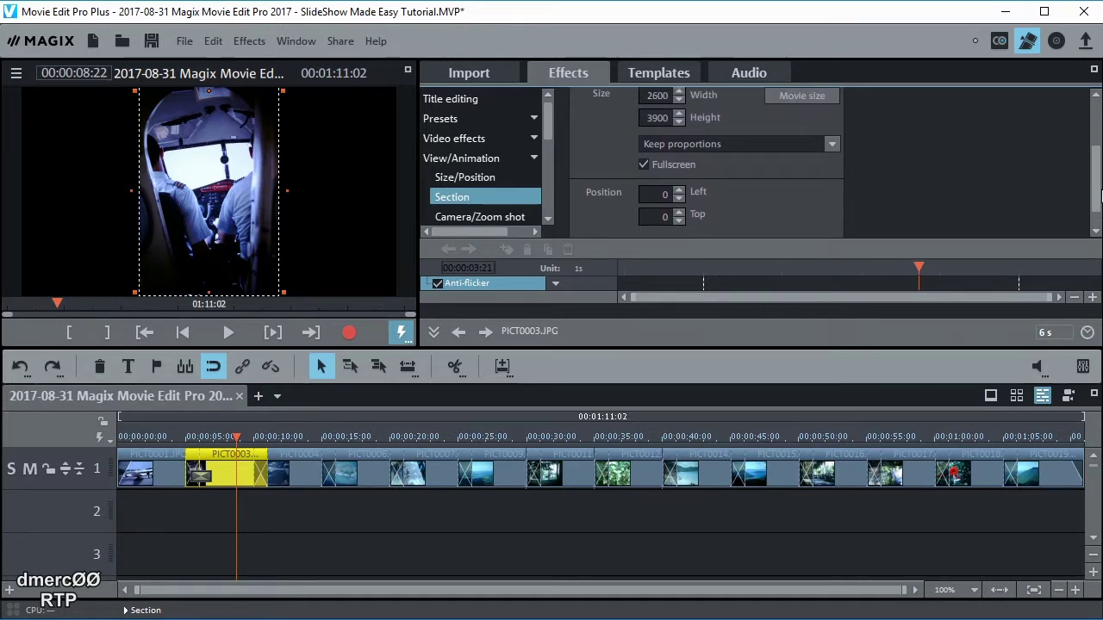
{"action": "left_click", "coordinate": [833, 145]}
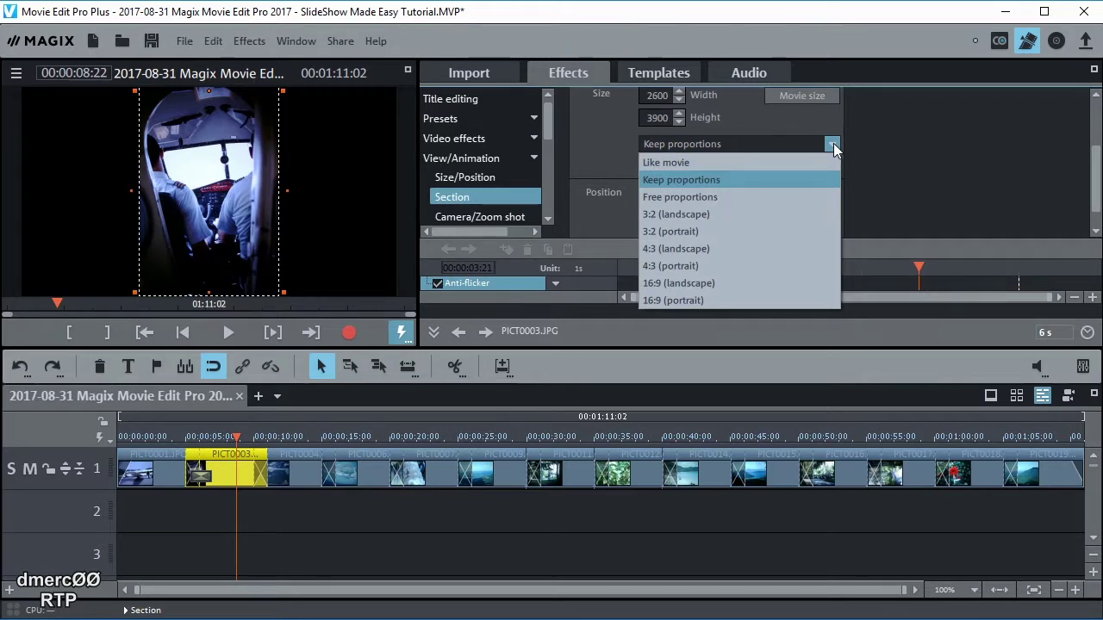
{"action": "left_click", "coordinate": [678, 283]}
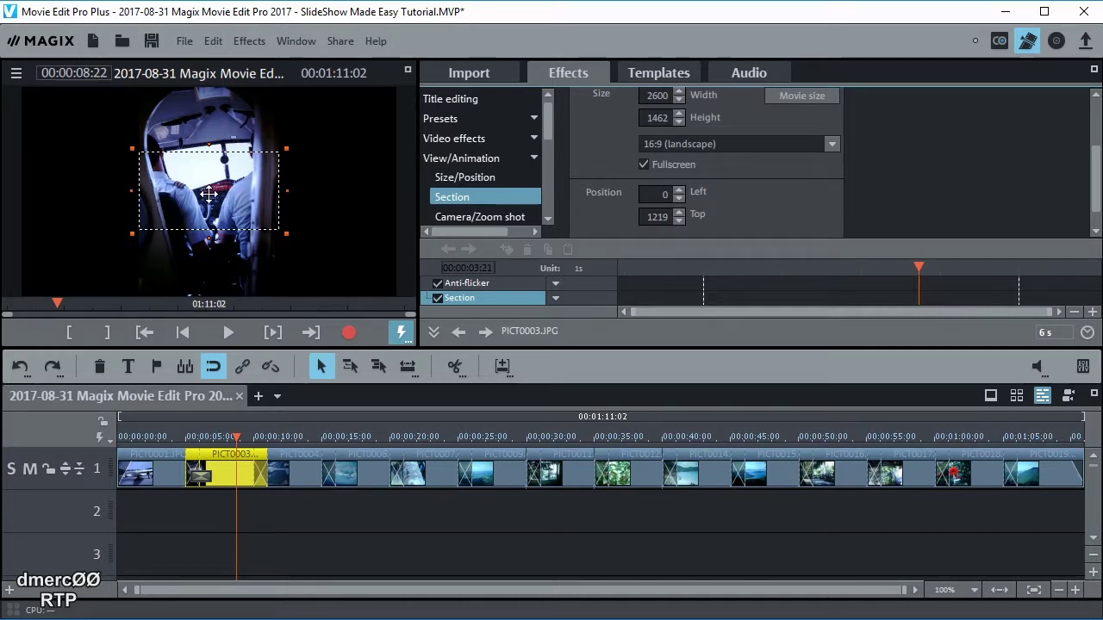
{"action": "left_click_drag", "start_coordinate": [208, 194], "coordinate": [205, 166]}
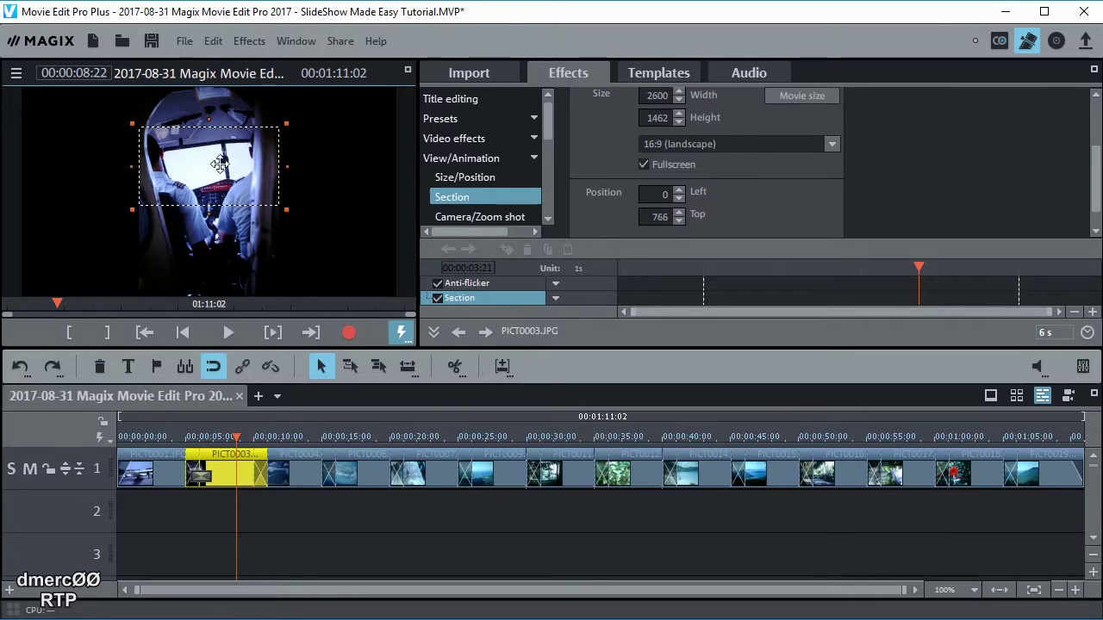
- Move PICT0003's section frame to a top position of about 733, and crop PICT0001 to 16:9 (landscape) with its frame at about 339
{"action": "left_click_drag", "start_coordinate": [219, 165], "coordinate": [218, 162]}
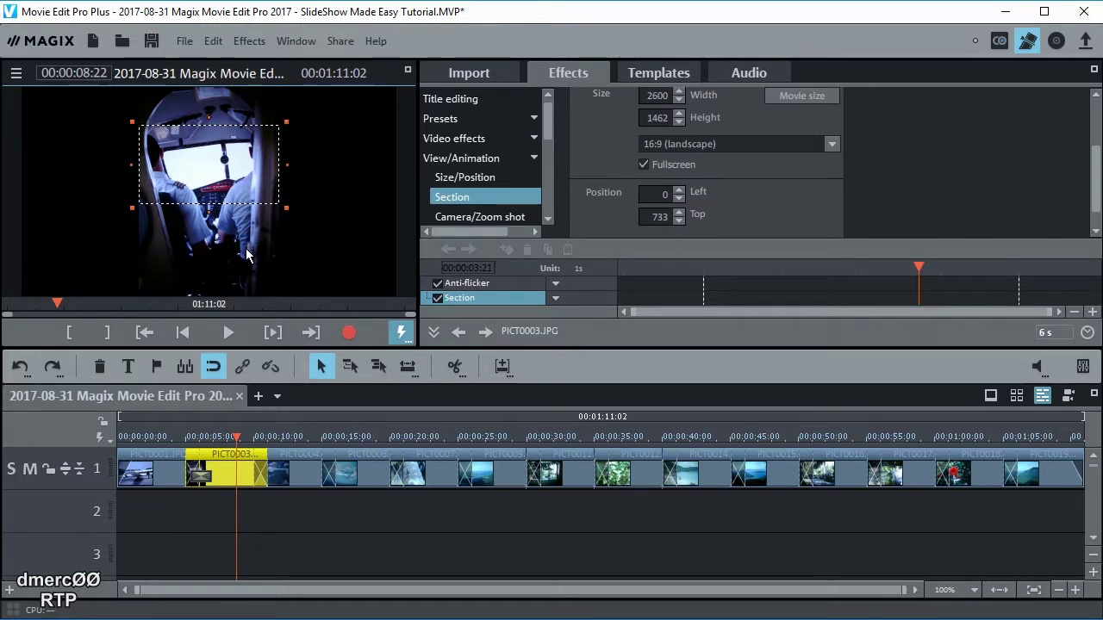
{"action": "left_click", "coordinate": [149, 439]}
{"action": "left_click", "coordinate": [153, 466]}
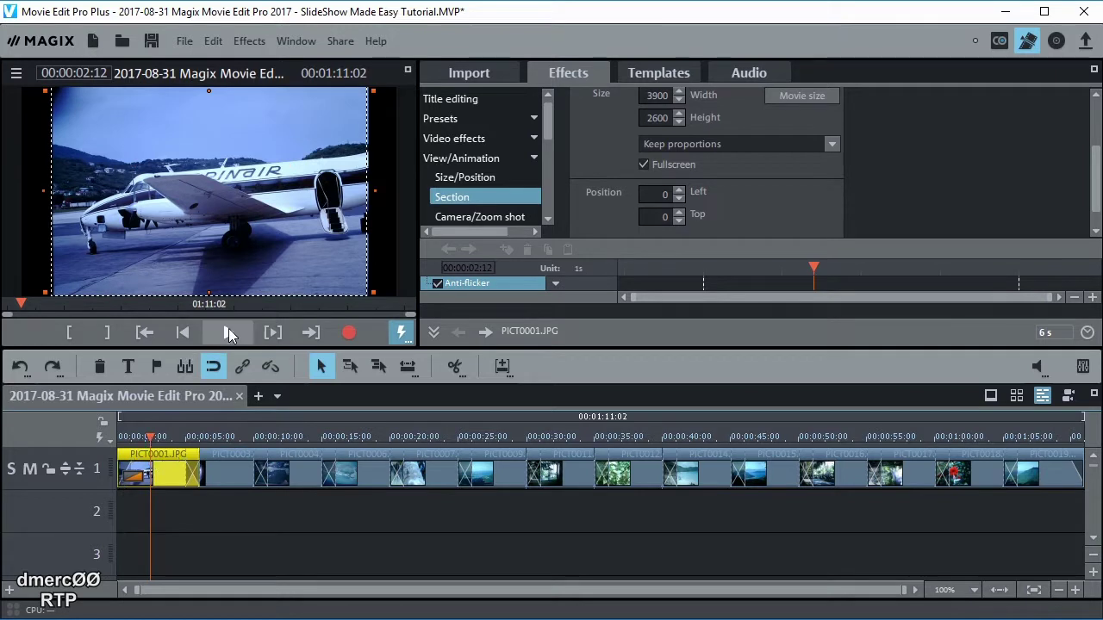
{"action": "left_click", "coordinate": [831, 144]}
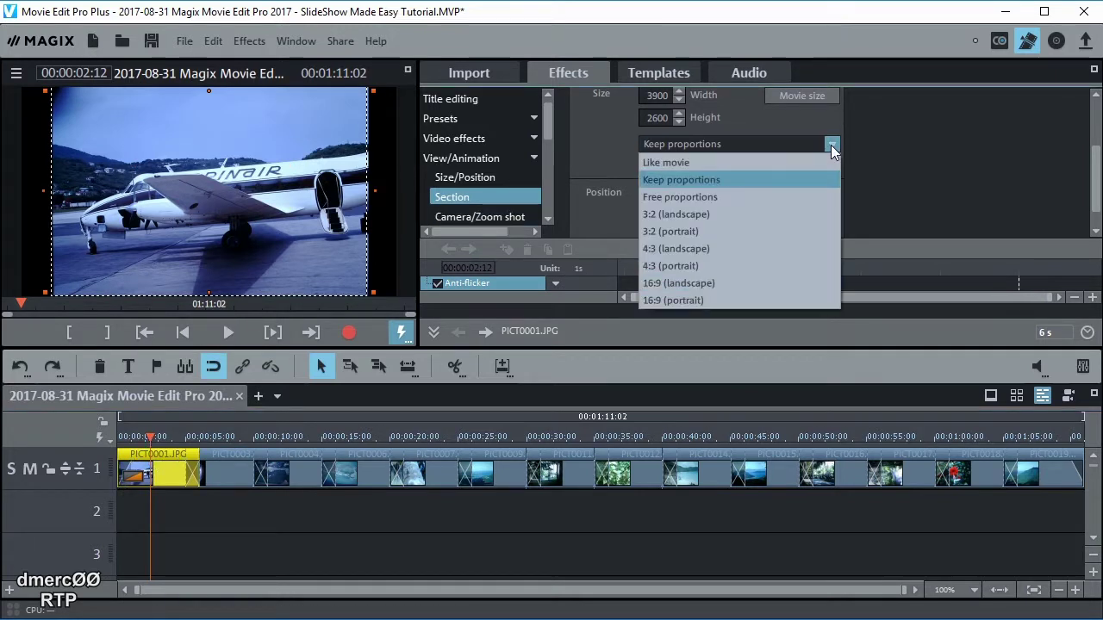
{"action": "left_click", "coordinate": [695, 283]}
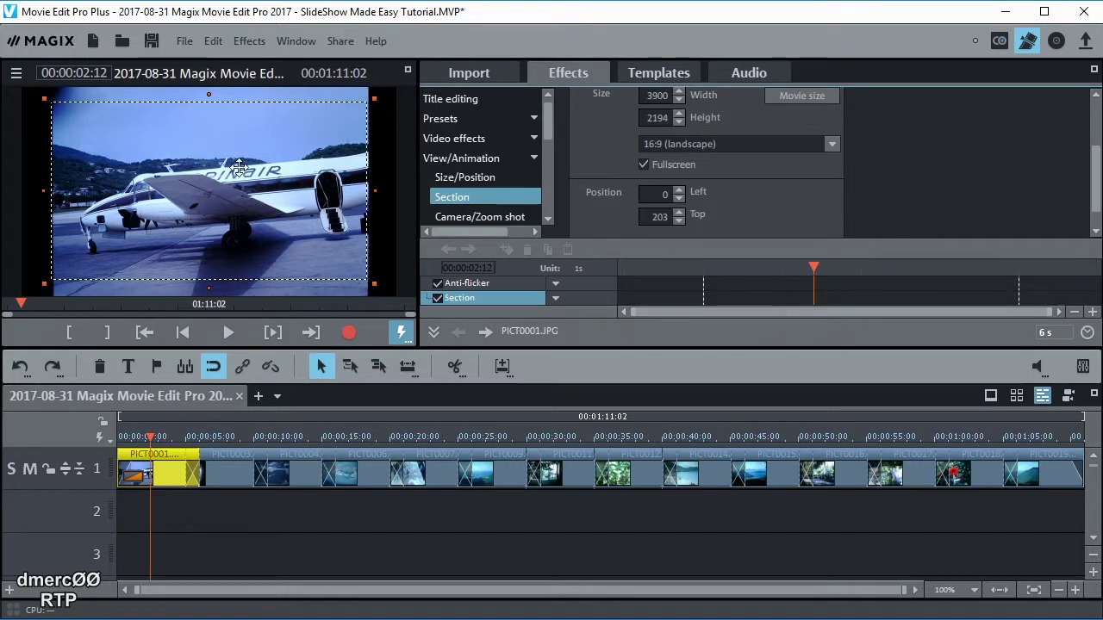
{"action": "left_click_drag", "start_coordinate": [218, 157], "coordinate": [219, 168]}
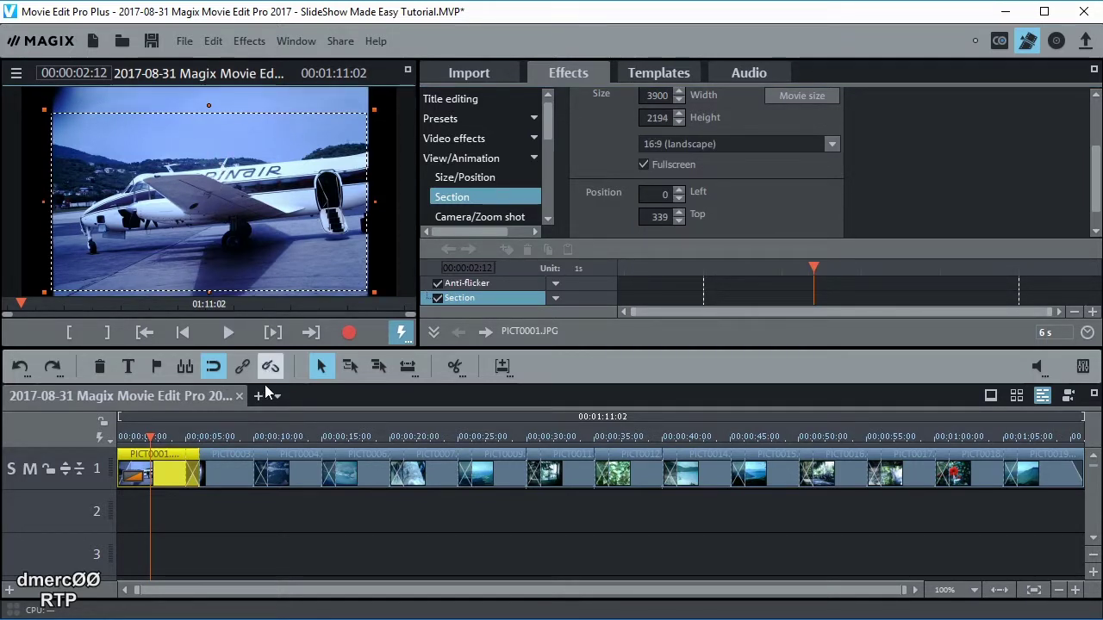
- Crop PICT0004 to a 16:9 (landscape) section and move the frame up to a top position of about 22 pixels
{"action": "left_click", "coordinate": [301, 437]}
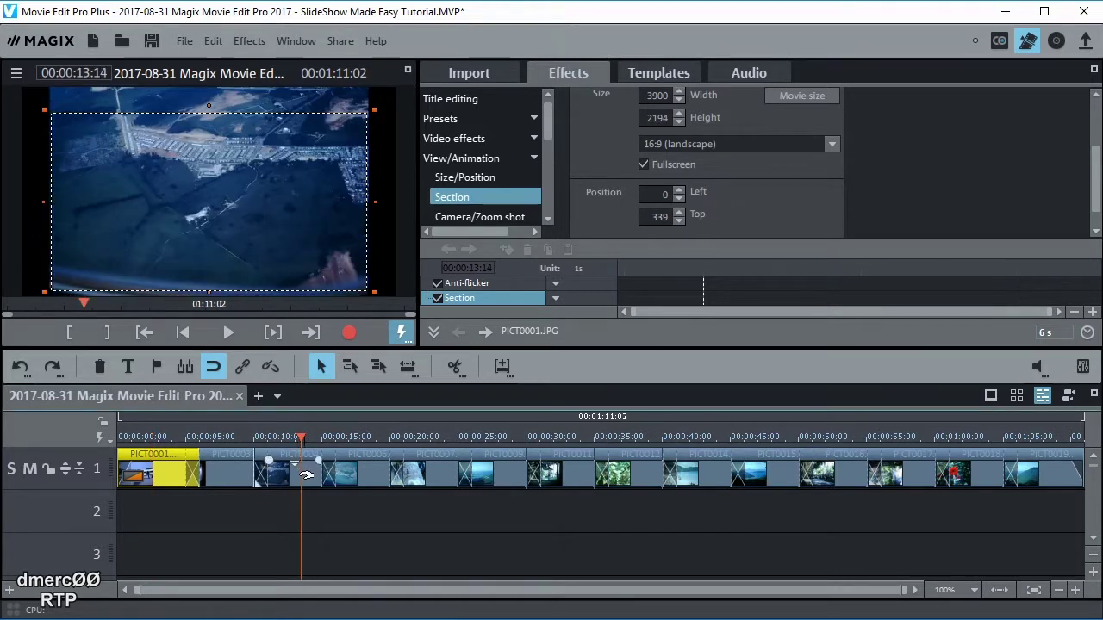
{"action": "left_click", "coordinate": [306, 475]}
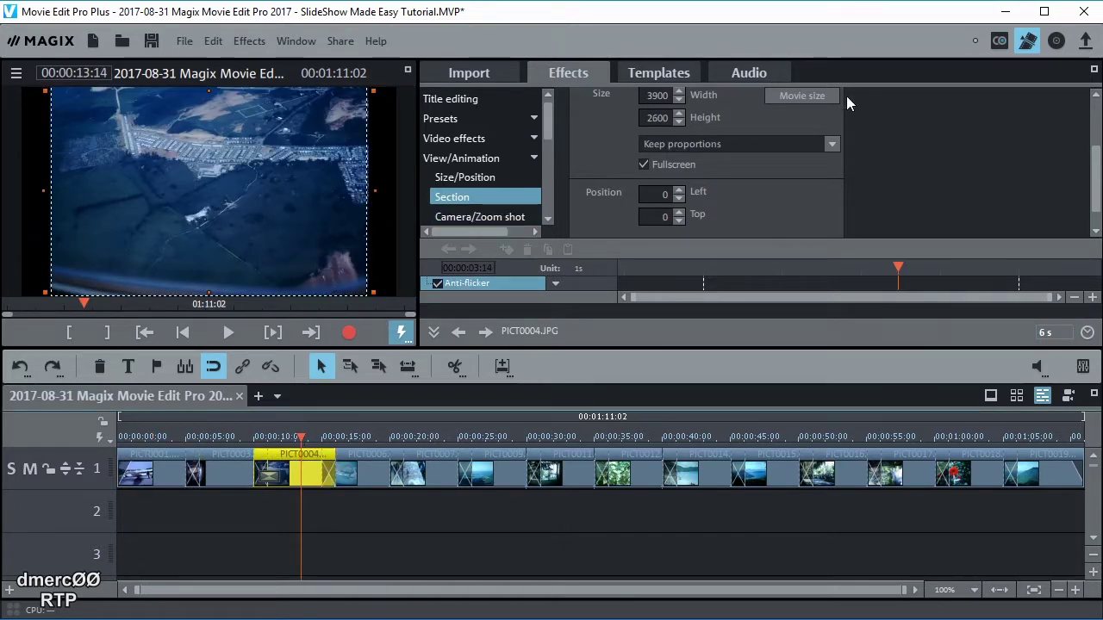
{"action": "left_click", "coordinate": [832, 144]}
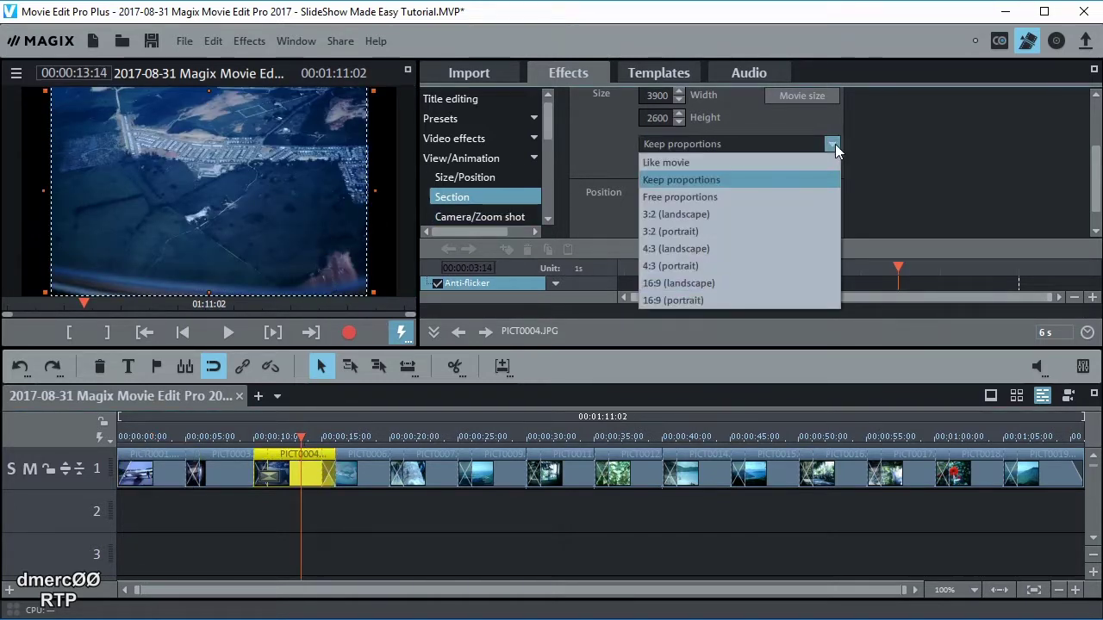
{"action": "left_click", "coordinate": [678, 282]}
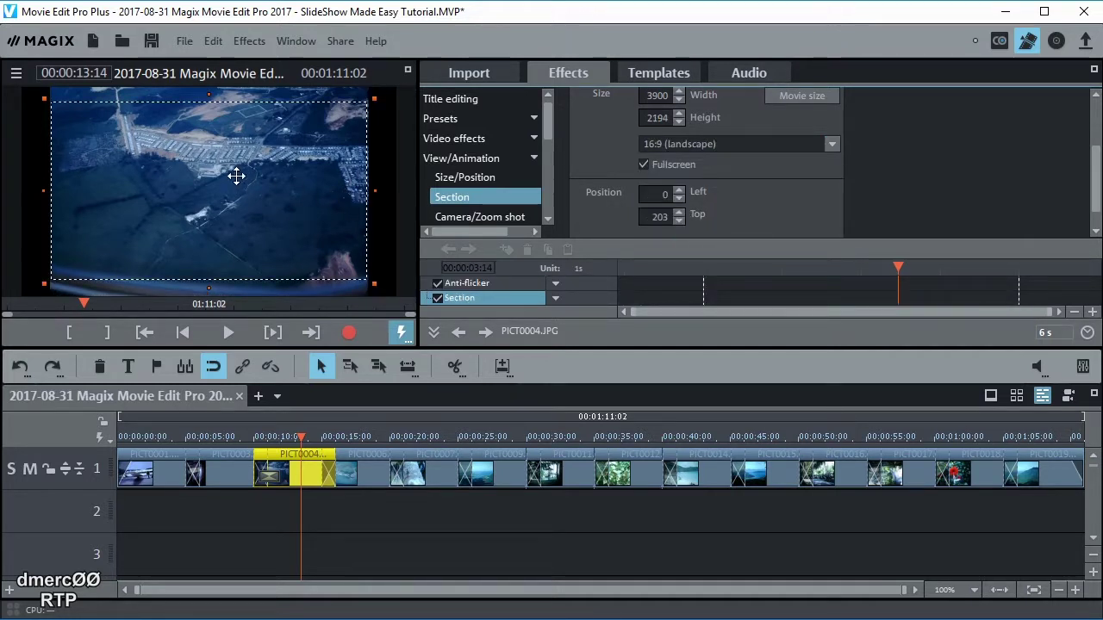
{"action": "left_click_drag", "start_coordinate": [237, 182], "coordinate": [238, 170]}
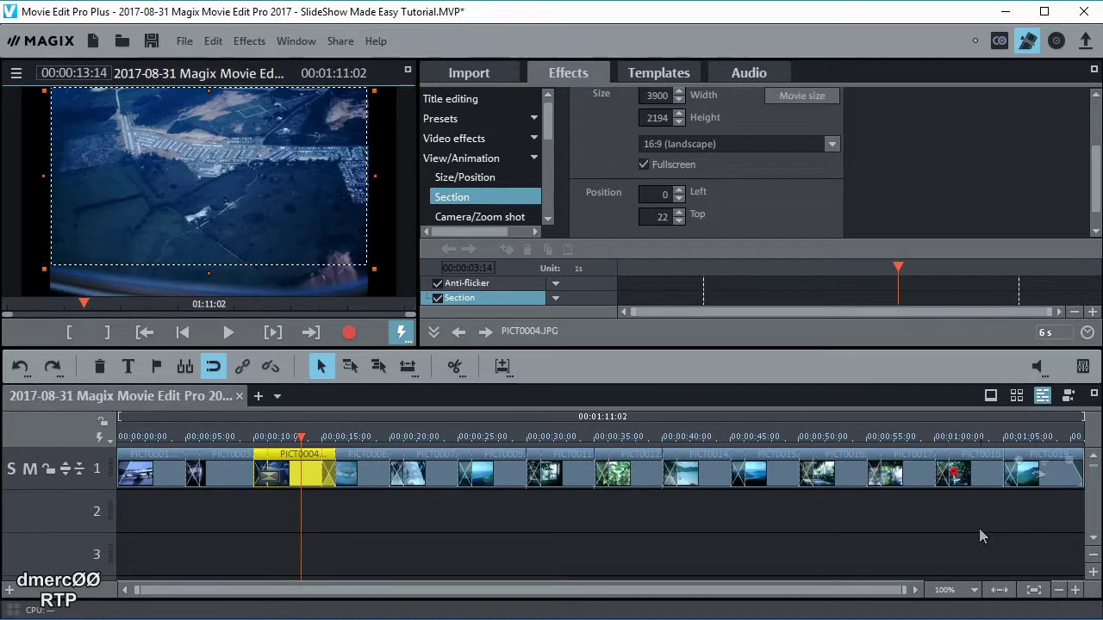
- Crop the last photo, PICT0019, to a 16:9 (landscape) section and lower the frame to a top position of about 286 pixels
{"action": "left_click", "coordinate": [1039, 474]}
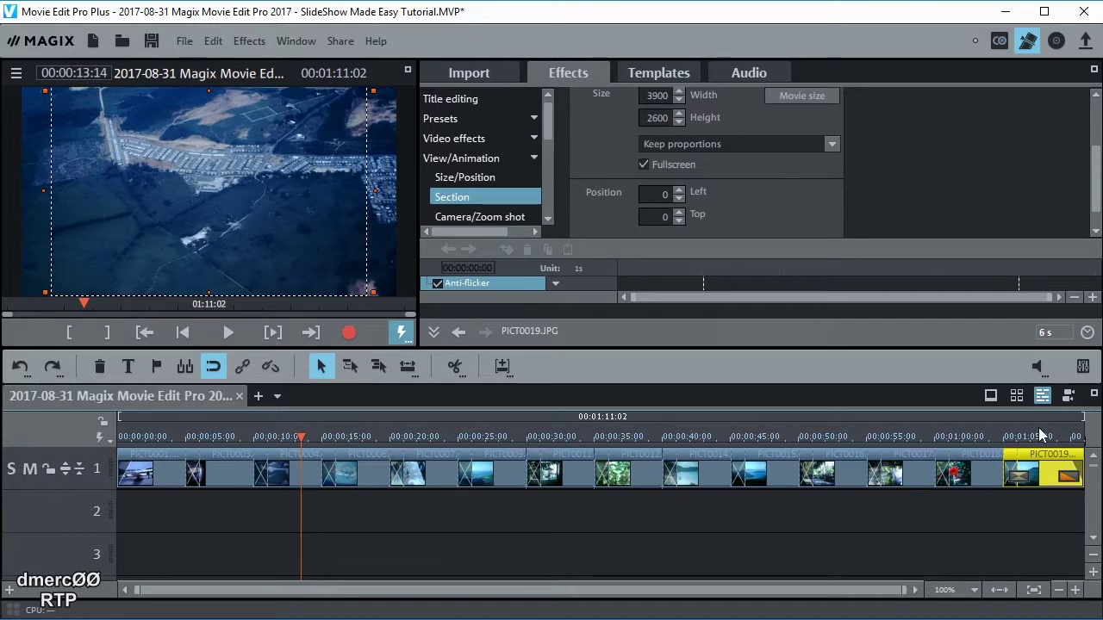
{"action": "left_click", "coordinate": [1041, 437]}
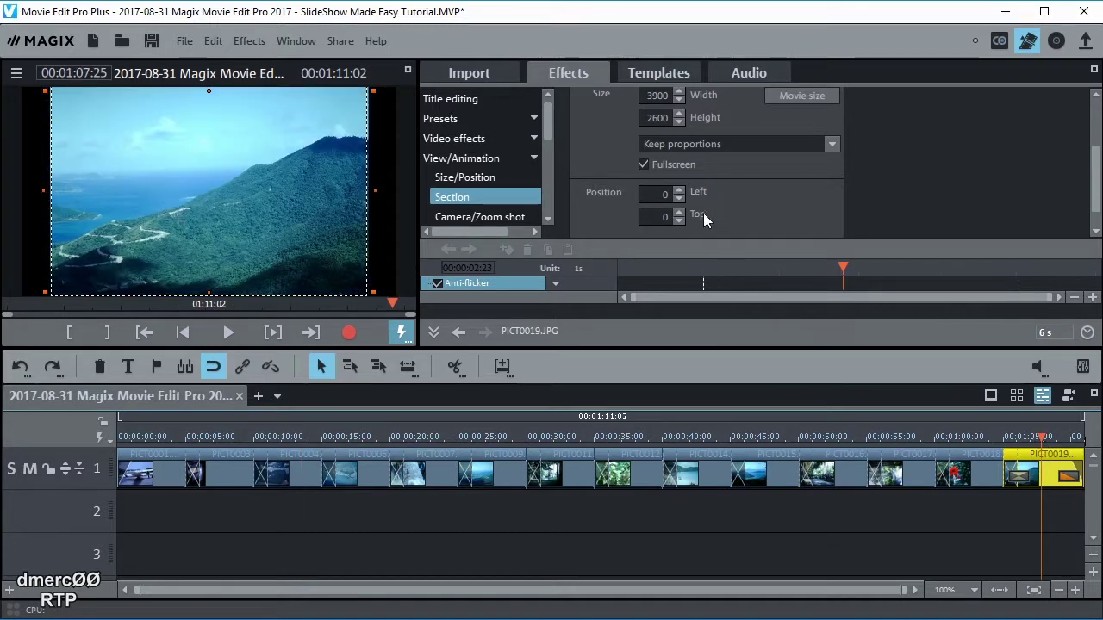
{"action": "left_click", "coordinate": [832, 145]}
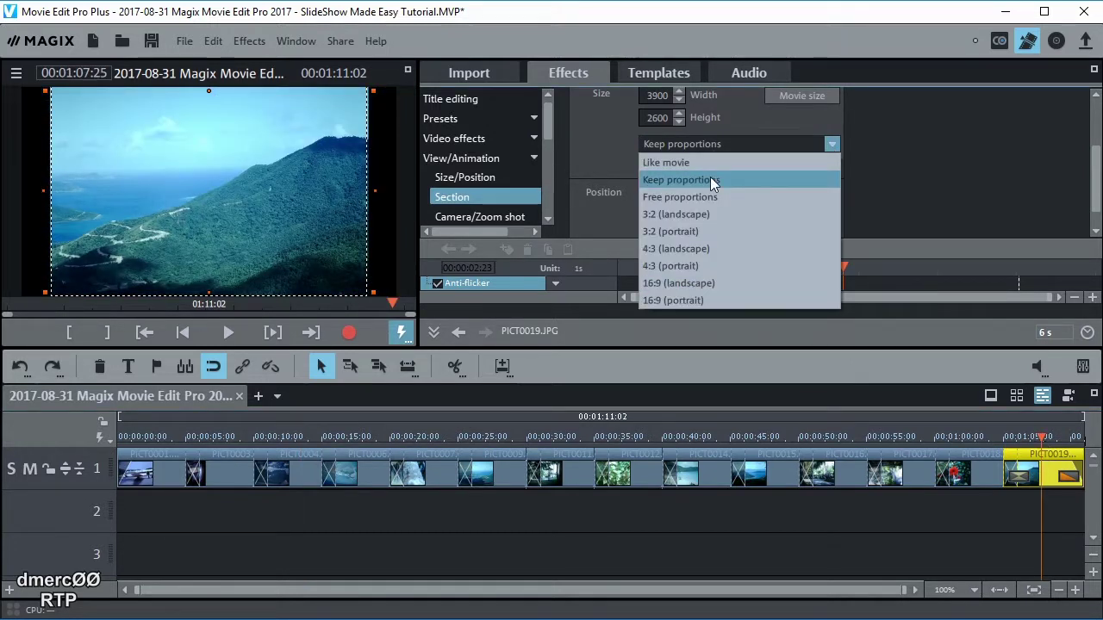
{"action": "left_click", "coordinate": [689, 282]}
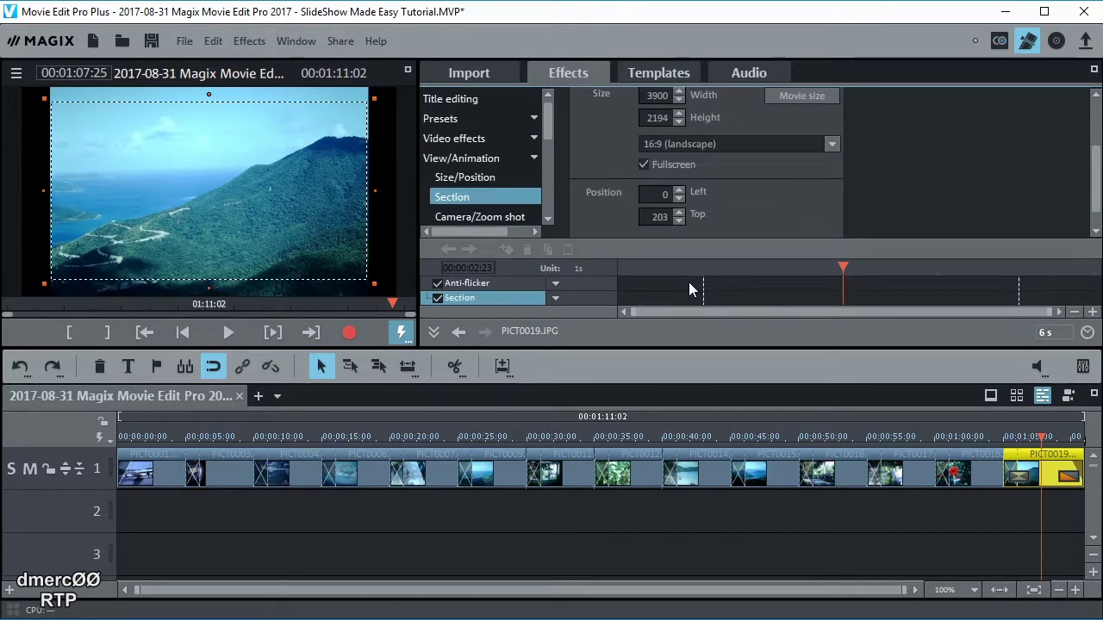
{"action": "left_click_drag", "start_coordinate": [246, 194], "coordinate": [244, 202]}
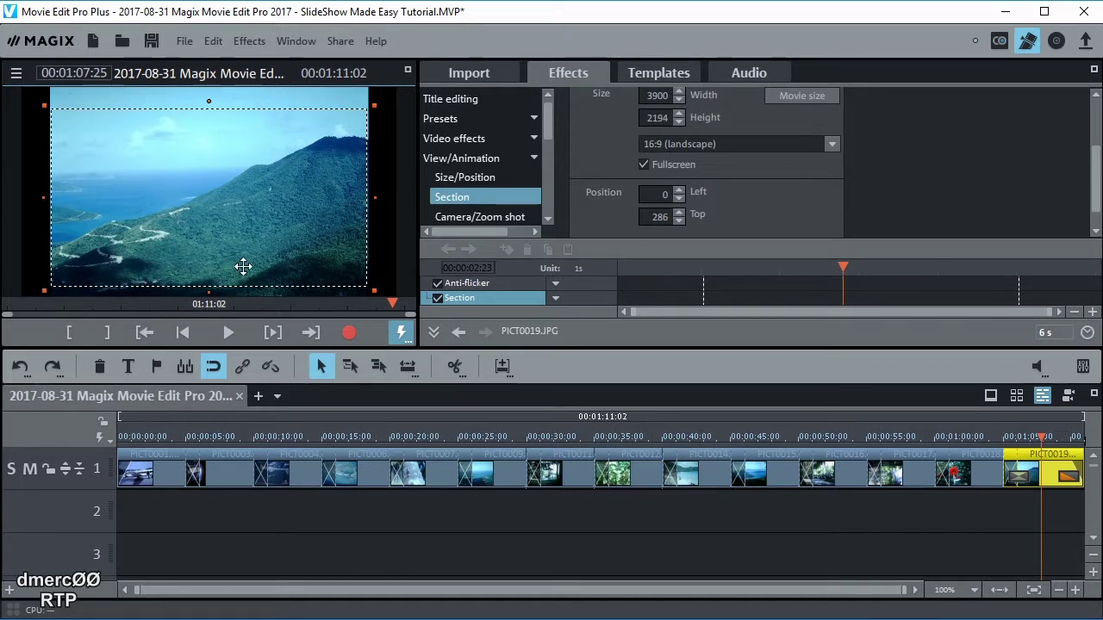
- Check the photos along the timeline, place the playhead at 00:00:57:28, and rotate the sideways photo PICT0017 90° clockwise
{"action": "left_click", "coordinate": [515, 433]}
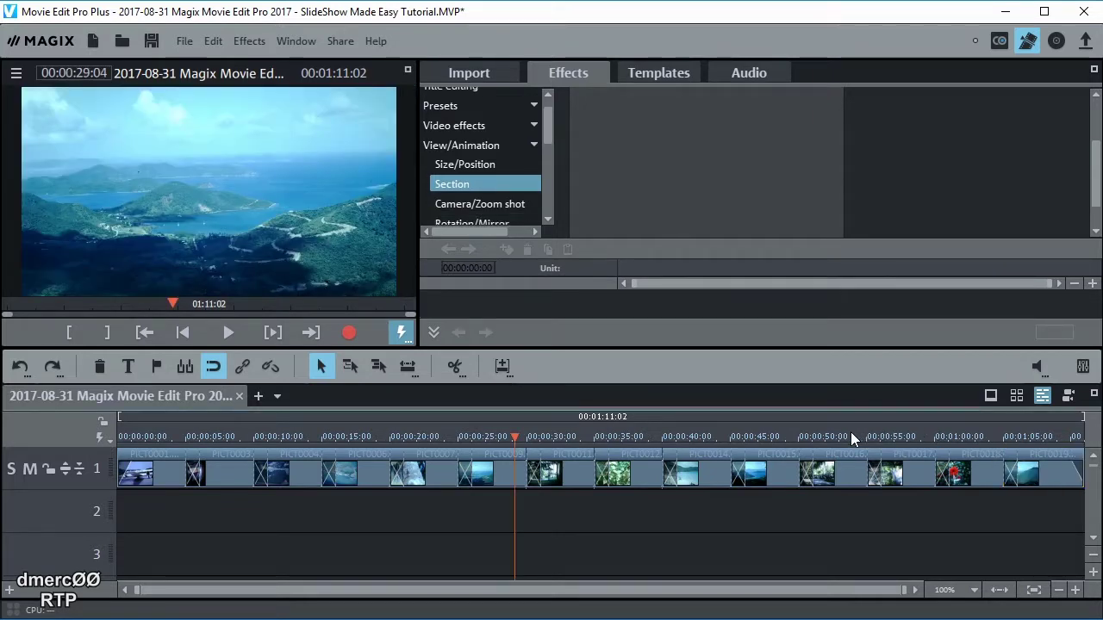
{"action": "left_click", "coordinate": [849, 431]}
{"action": "mouse_move", "coordinate": [857, 432]}
{"action": "left_mouse_down"}
{"action": "mouse_move", "coordinate": [828, 433]}
{"action": "mouse_move", "coordinate": [846, 435]}
{"action": "left_mouse_up"}
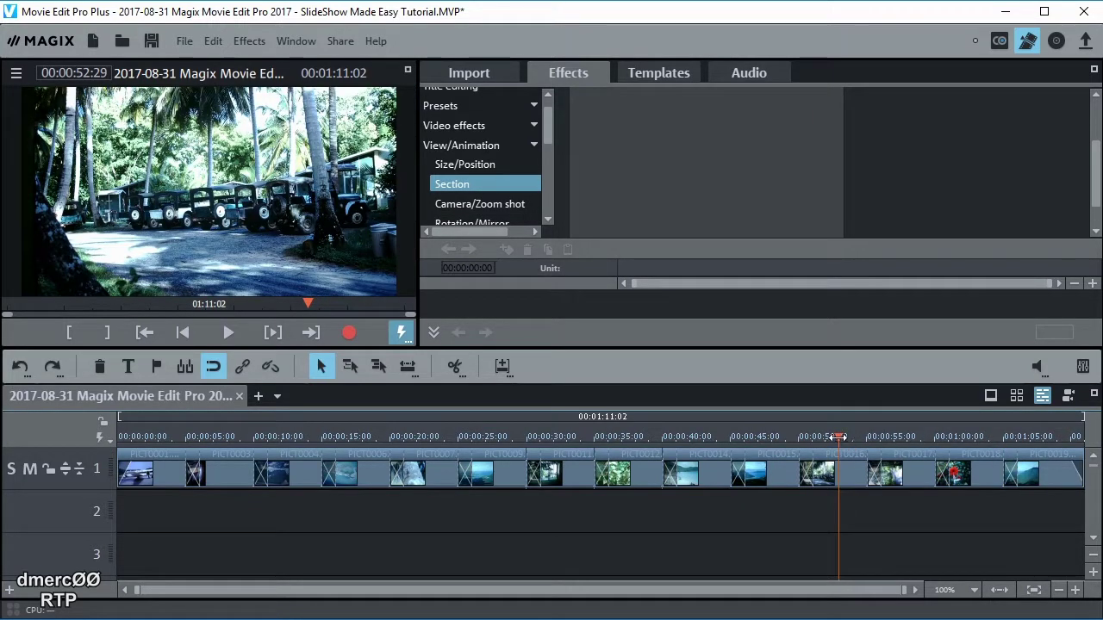
{"action": "left_click", "coordinate": [905, 438]}
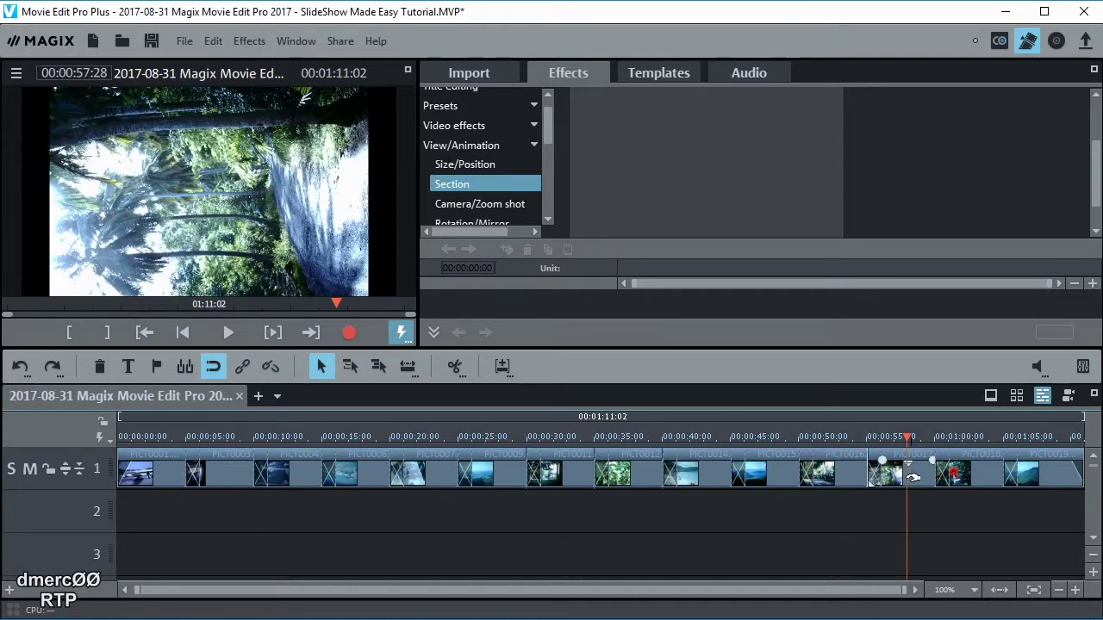
{"action": "left_click", "coordinate": [912, 473]}
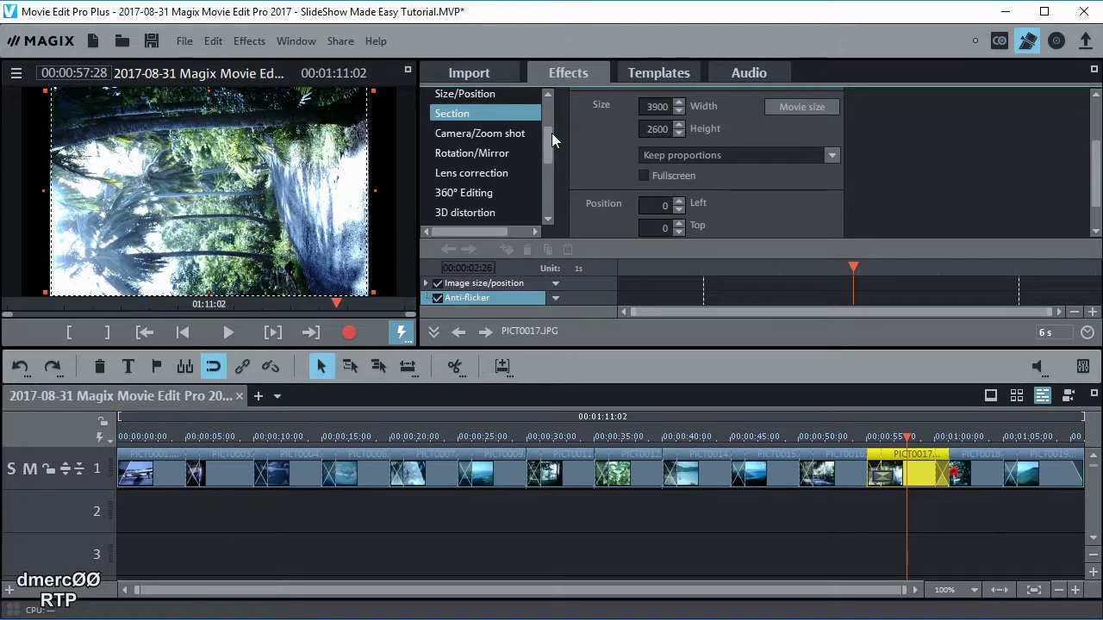
{"action": "left_click", "coordinate": [484, 152]}
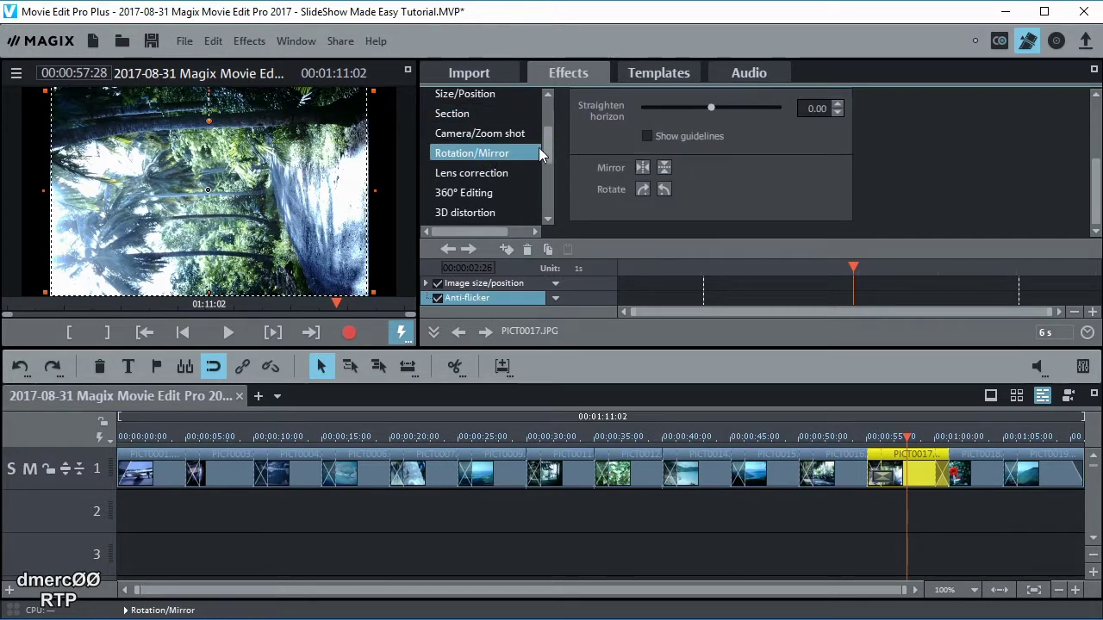
{"action": "mouse_move", "coordinate": [542, 147]}
{"action": "left_mouse_down"}
{"action": "mouse_move", "coordinate": [544, 121]}
{"action": "mouse_move", "coordinate": [545, 152]}
{"action": "left_mouse_up"}
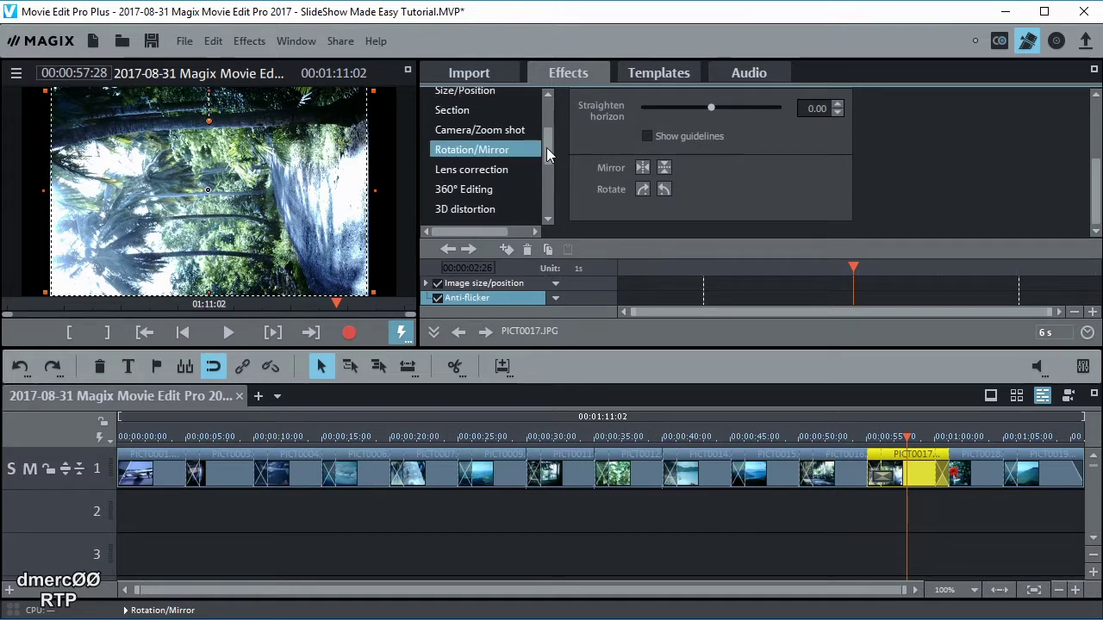
{"action": "left_click", "coordinate": [643, 188]}
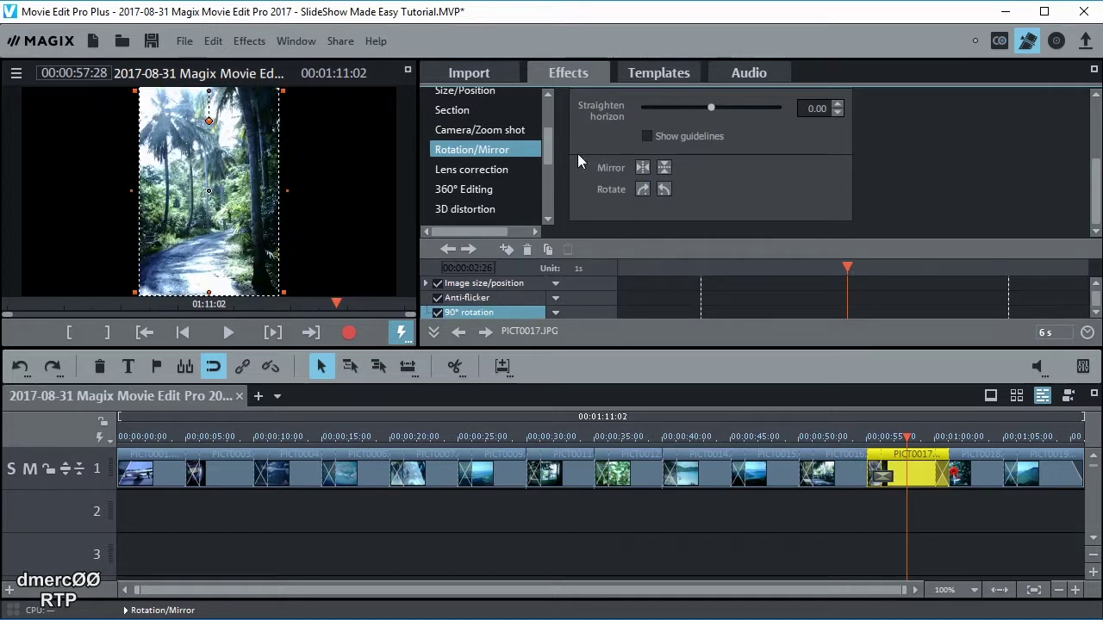
- Crop the rotated PICT0017 to a 16:9 (landscape) section with a top position of about 1816 pixels, and deselect it to view the result
{"action": "left_click_drag", "start_coordinate": [549, 151], "coordinate": [550, 125]}
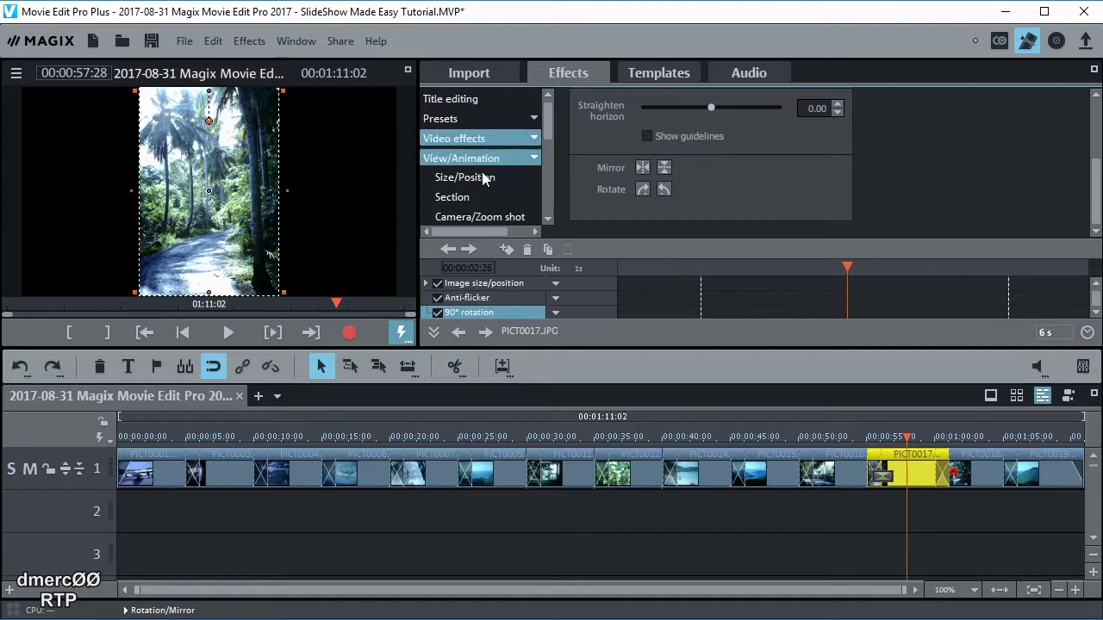
{"action": "left_click", "coordinate": [459, 198]}
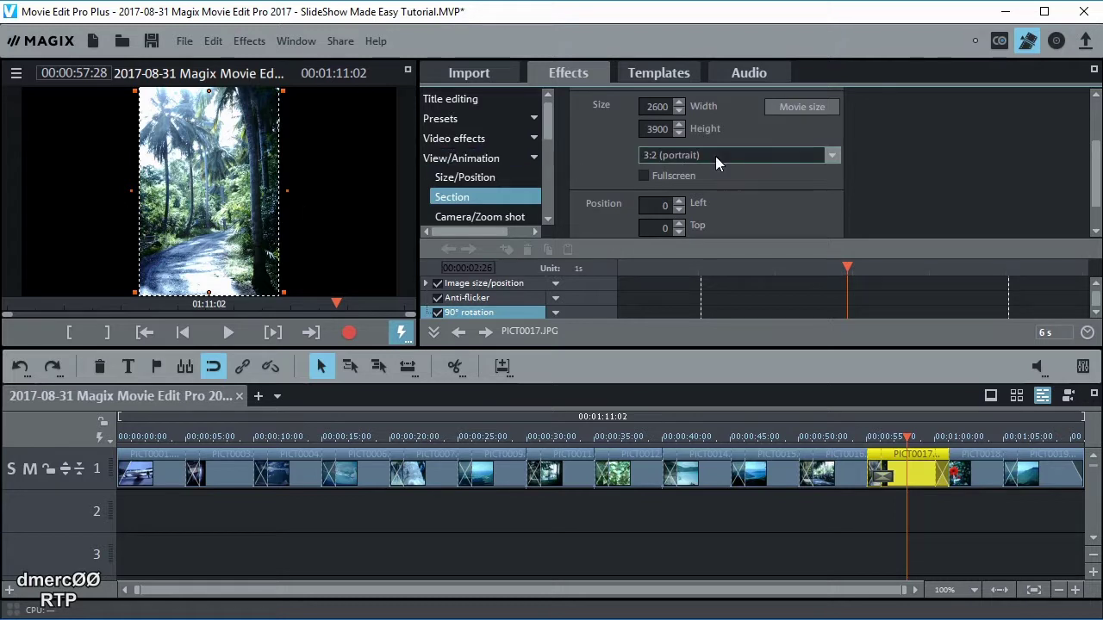
{"action": "left_click", "coordinate": [832, 157]}
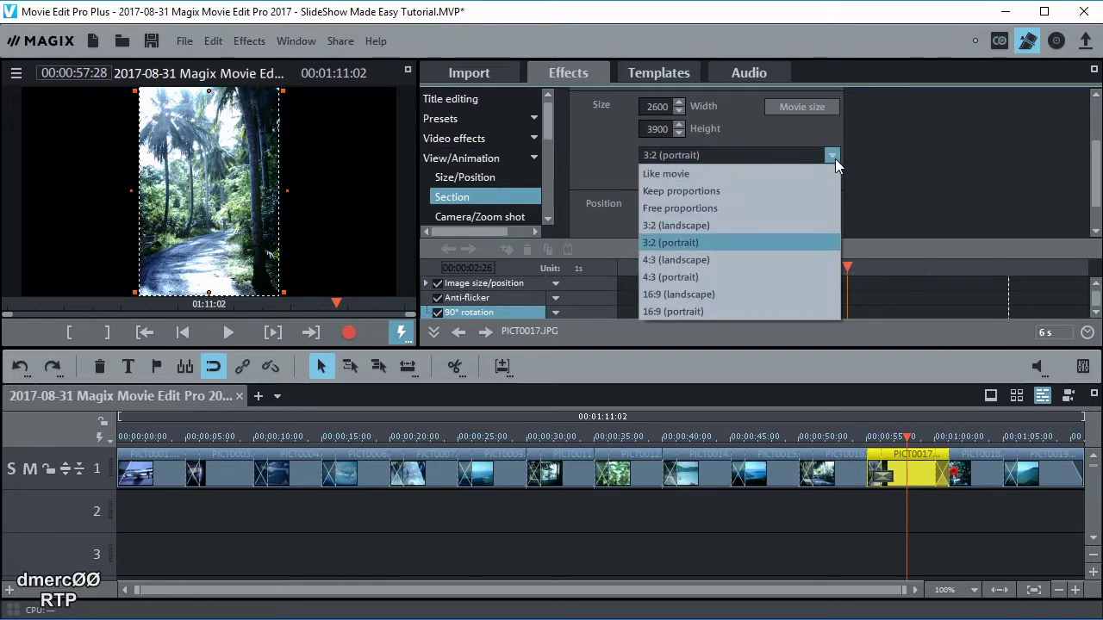
{"action": "left_click", "coordinate": [678, 294]}
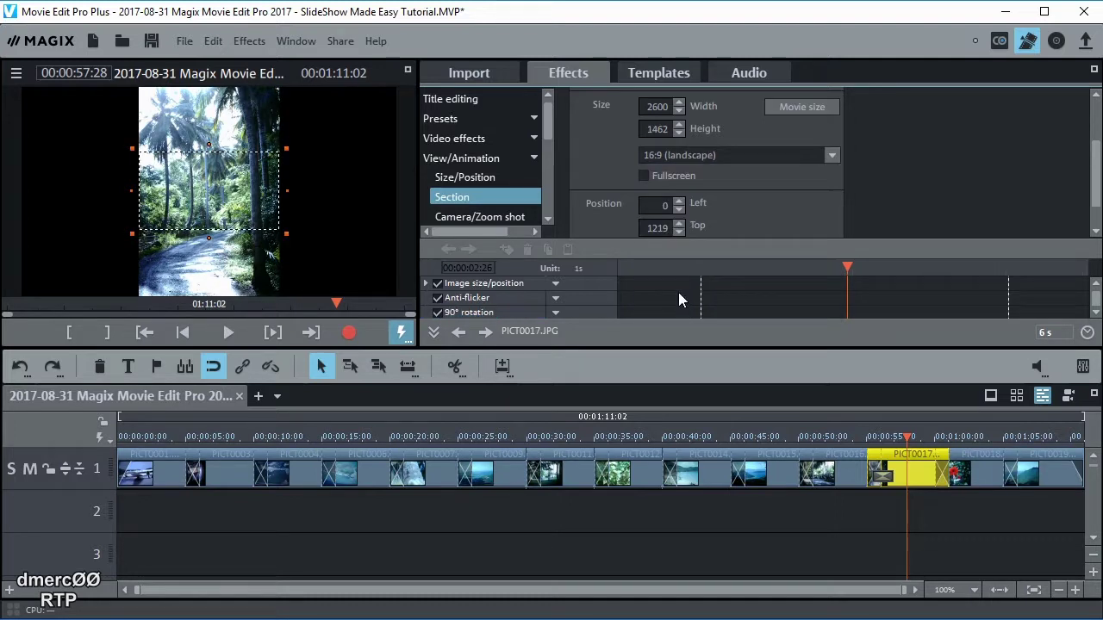
{"action": "left_click_drag", "start_coordinate": [216, 196], "coordinate": [213, 226]}
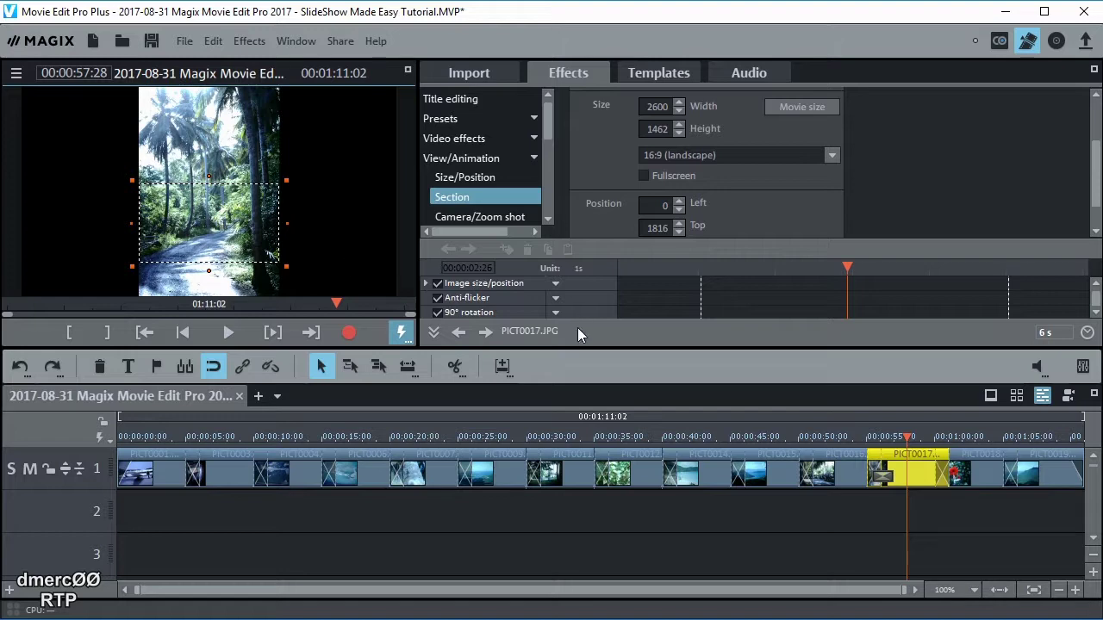
{"action": "left_click", "coordinate": [810, 538]}
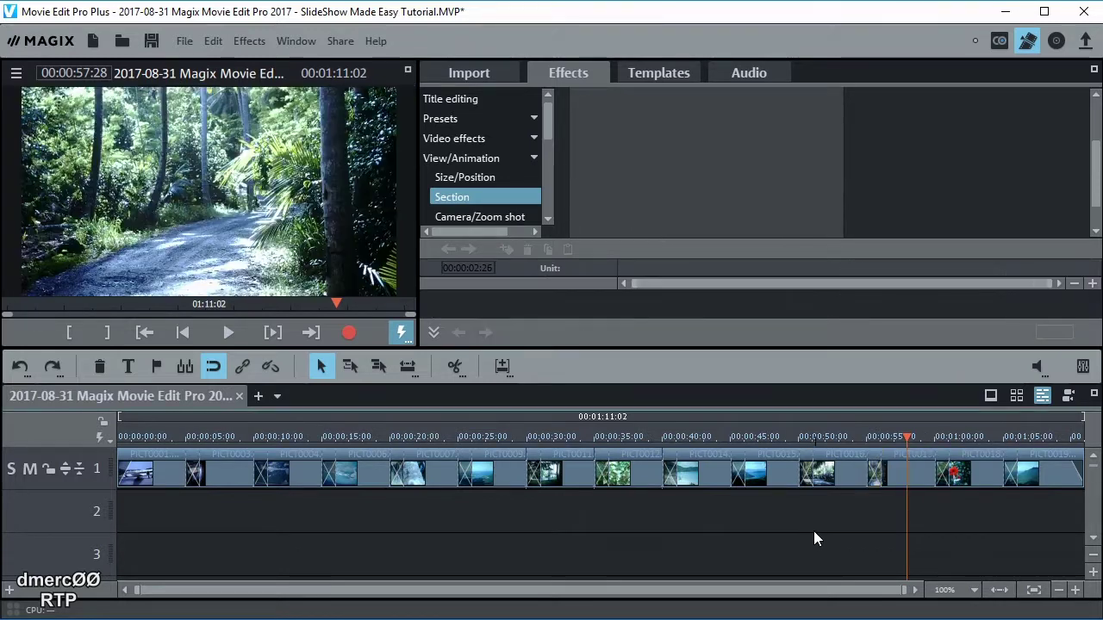
{"action": "left_click_drag", "start_coordinate": [903, 454], "coordinate": [968, 461]}
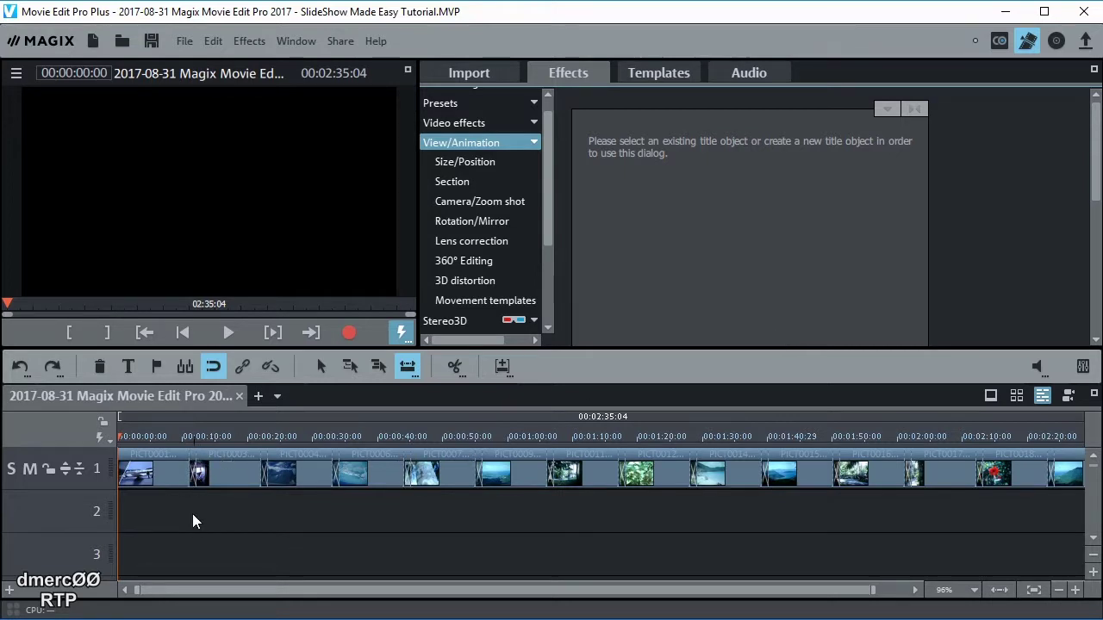
- Place the playhead at 00:00:05:29 and preview the Zoom linear 6 movement template on PICT0001
{"action": "left_click", "coordinate": [177, 471]}
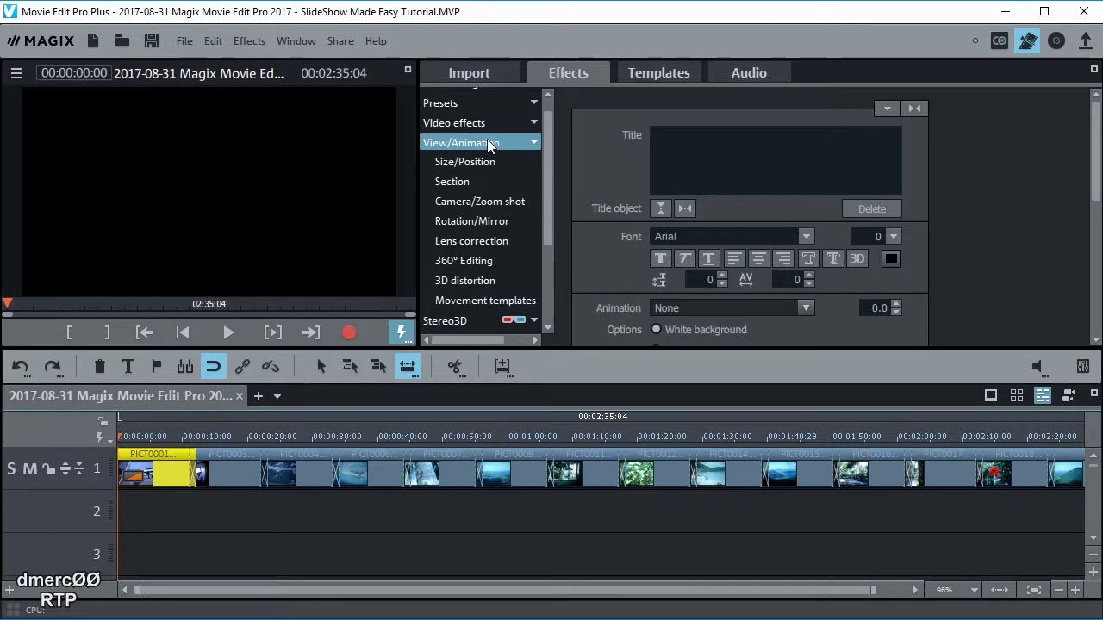
{"action": "left_click", "coordinate": [486, 301]}
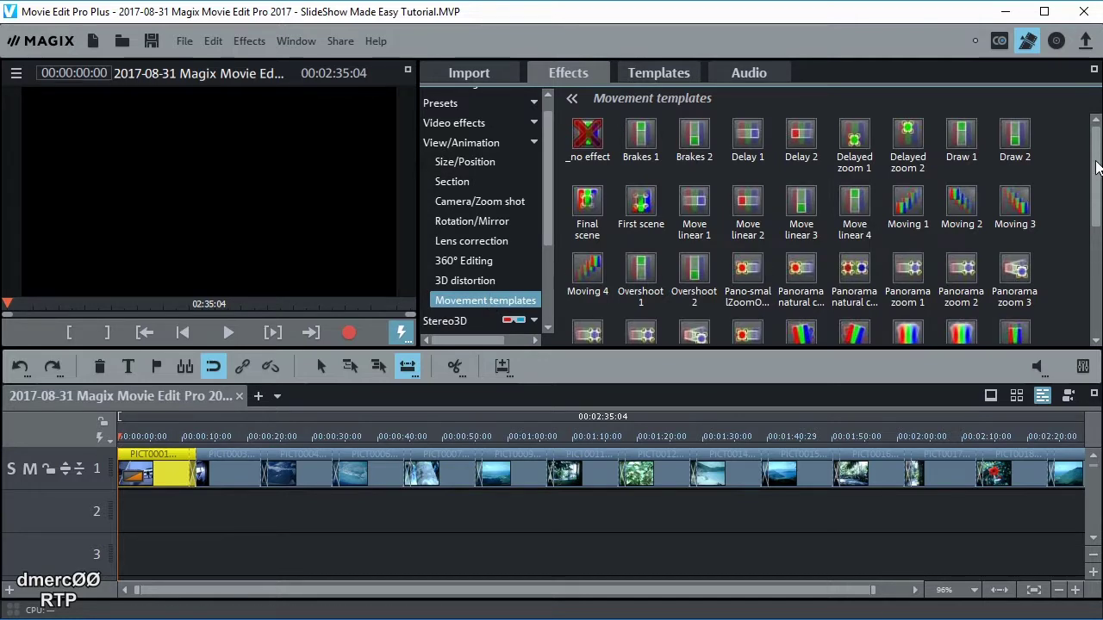
{"action": "left_click_drag", "start_coordinate": [1097, 168], "coordinate": [1097, 244]}
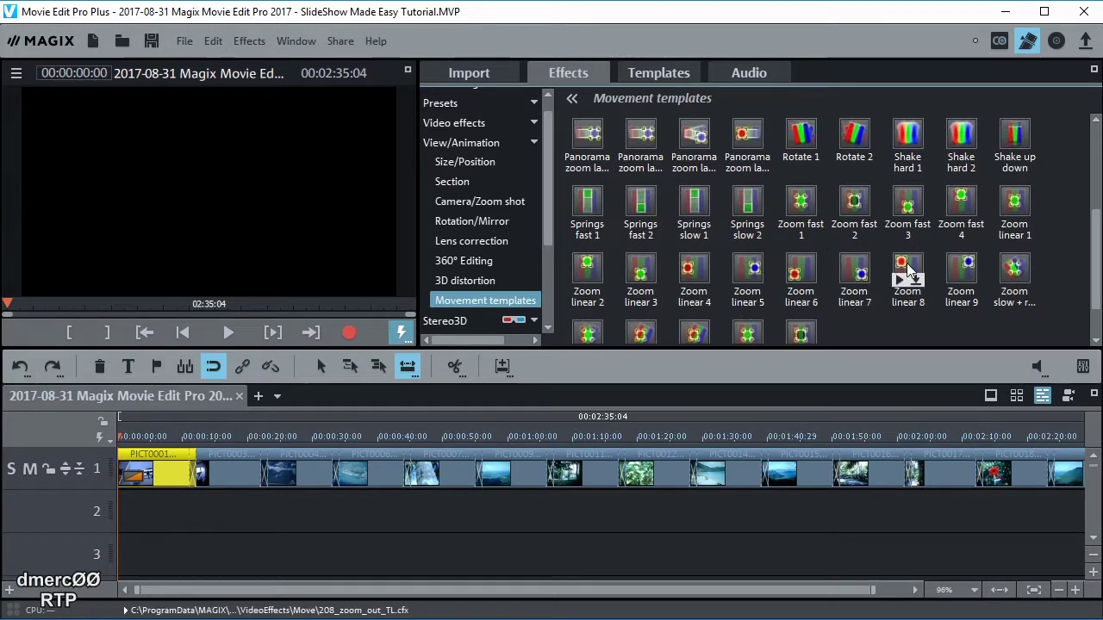
{"action": "left_click", "coordinate": [155, 437]}
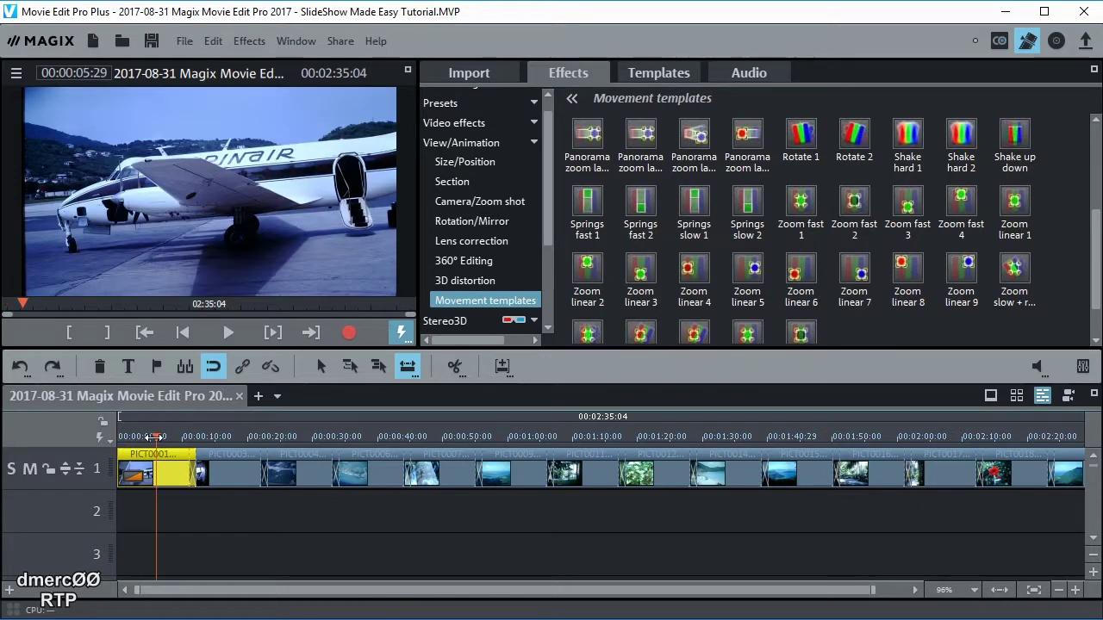
{"action": "left_click", "coordinate": [792, 280]}
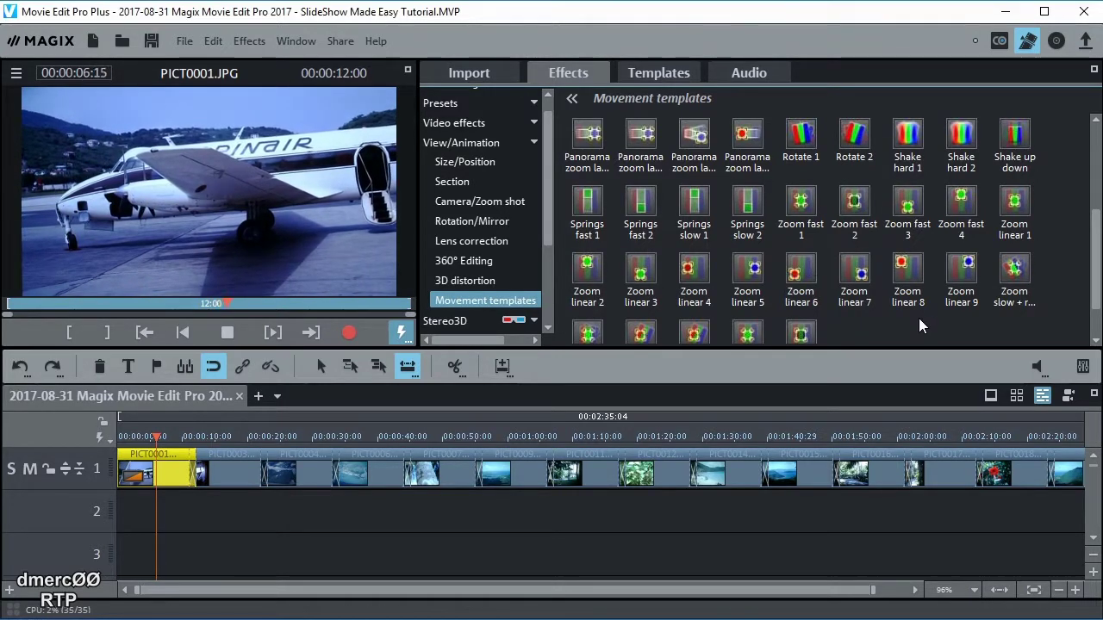
{"action": "scroll", "coordinate": [917, 319], "scroll_direction": "down", "scroll_amount": 1}
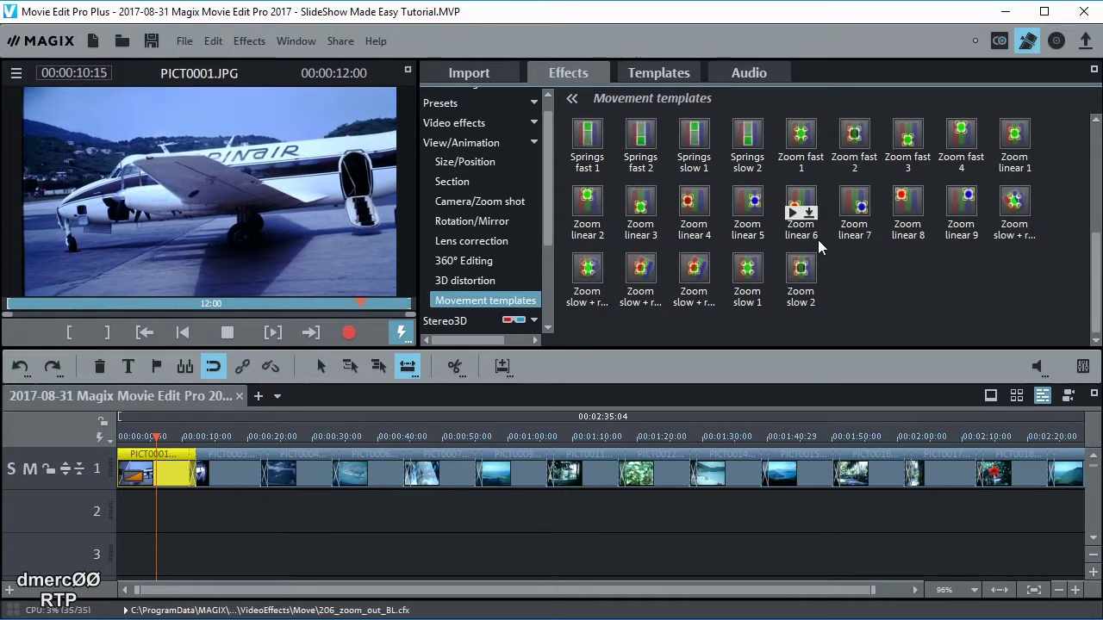
- Preview the Zoom slow 1 movement template and apply it to PICT0001 on track 1
{"action": "mouse_move", "coordinate": [791, 209]}
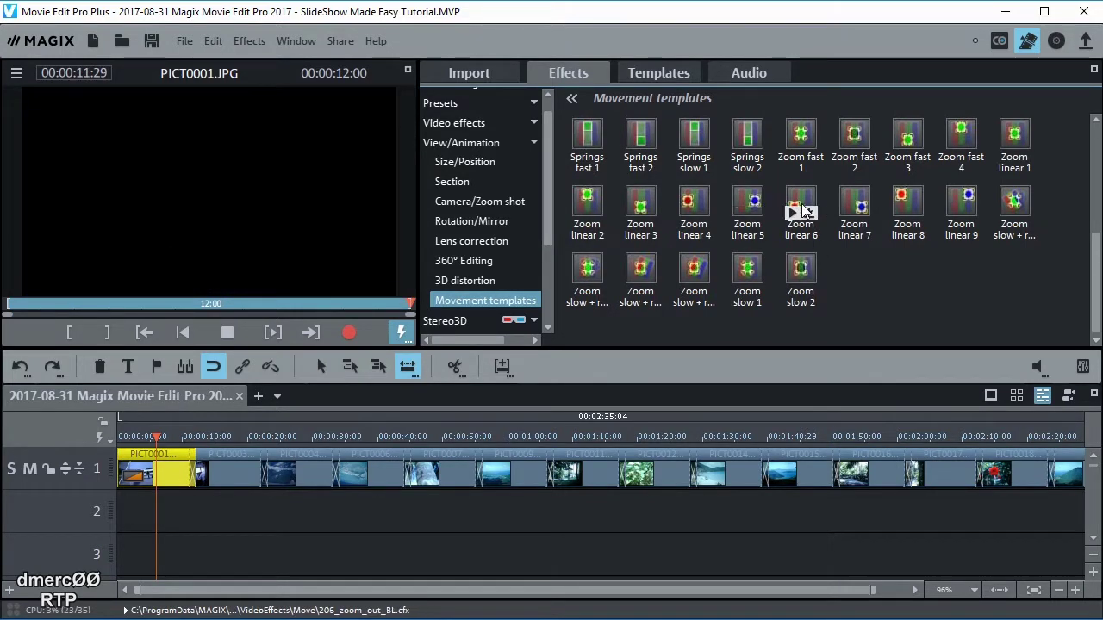
{"action": "mouse_move", "coordinate": [849, 211]}
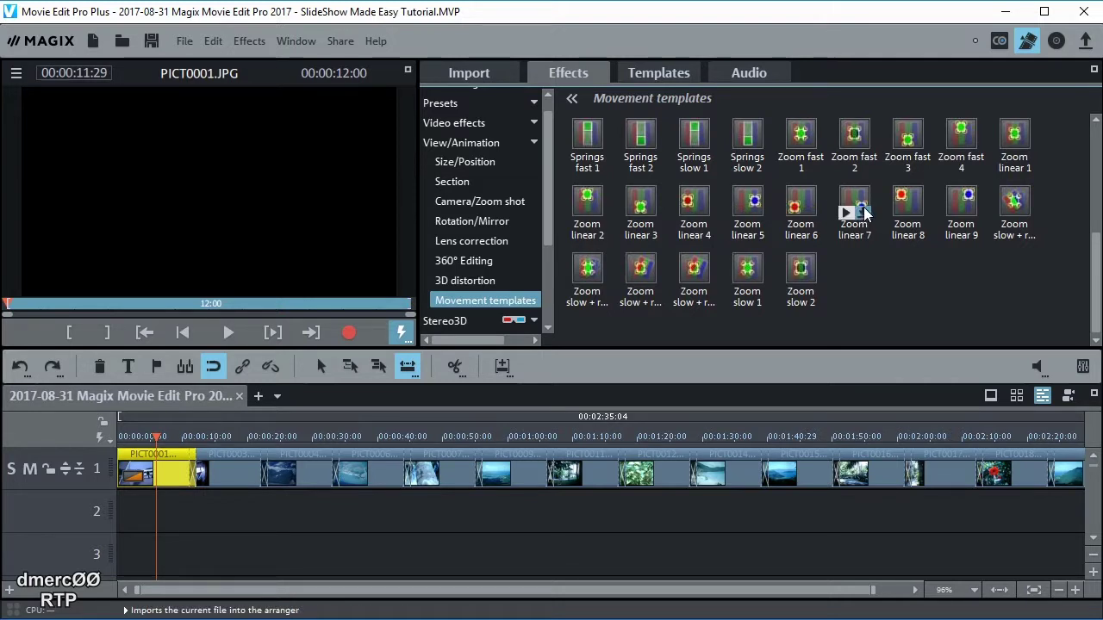
{"action": "mouse_move", "coordinate": [759, 203]}
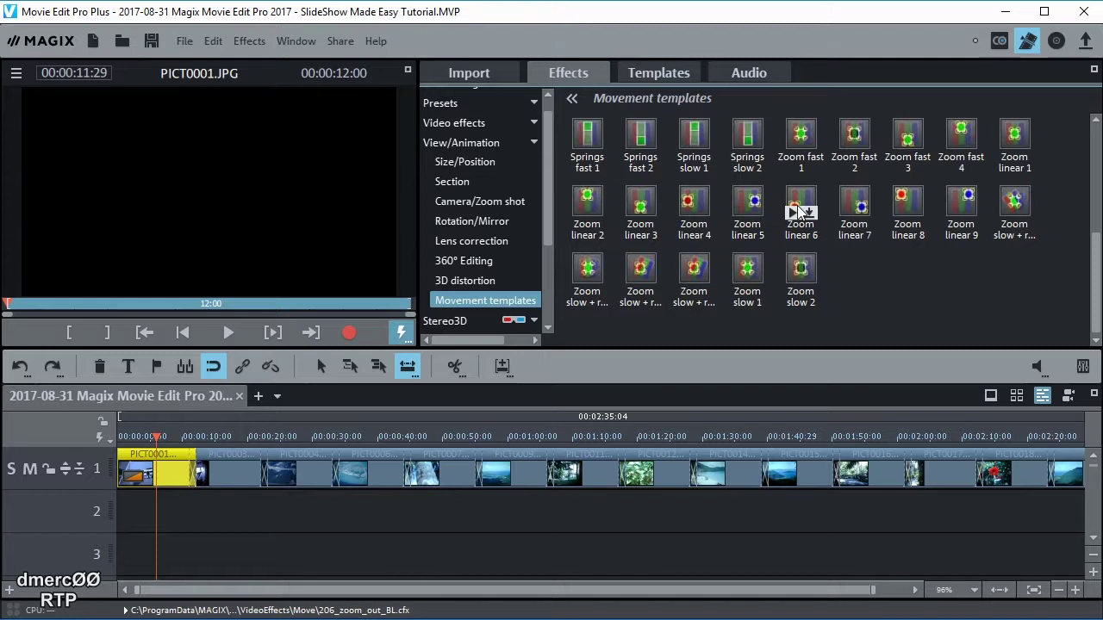
{"action": "mouse_move", "coordinate": [806, 274]}
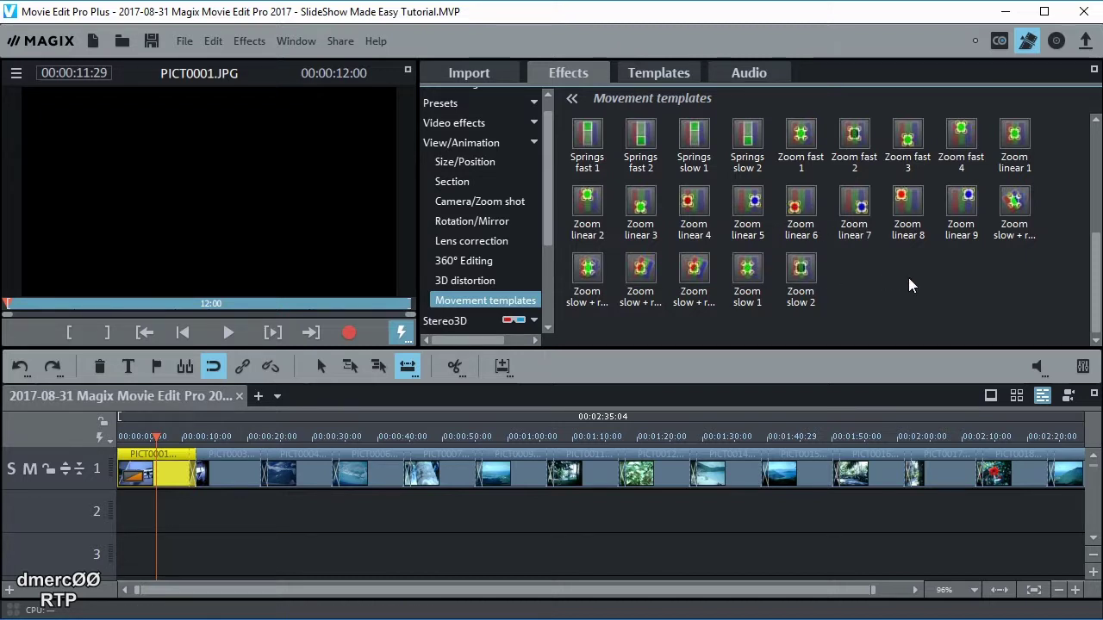
{"action": "mouse_move", "coordinate": [743, 273]}
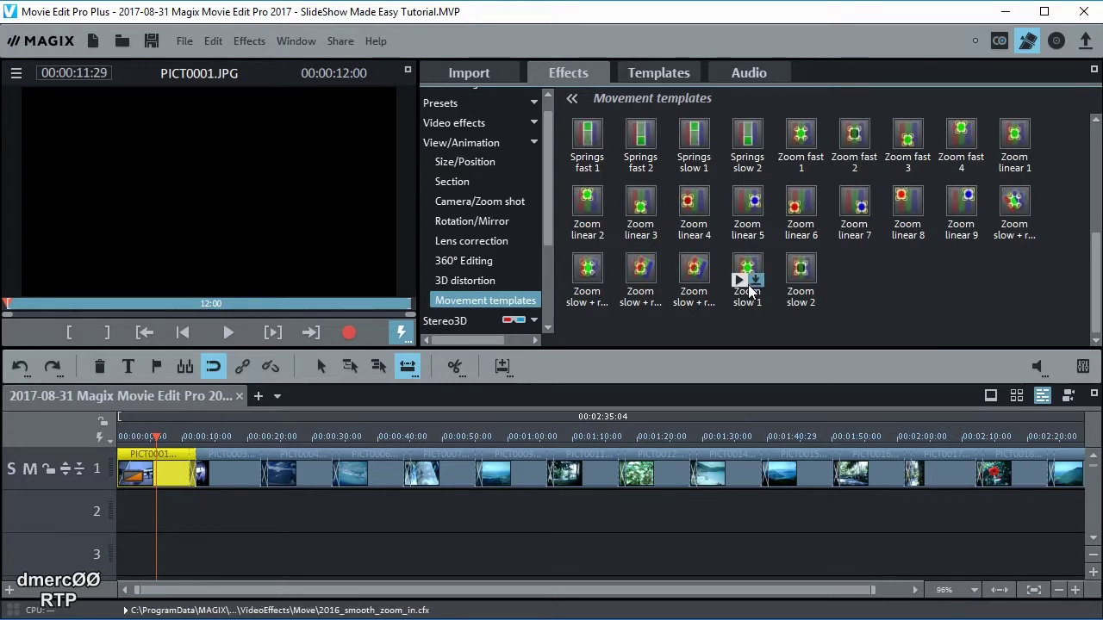
{"action": "left_click", "coordinate": [739, 282]}
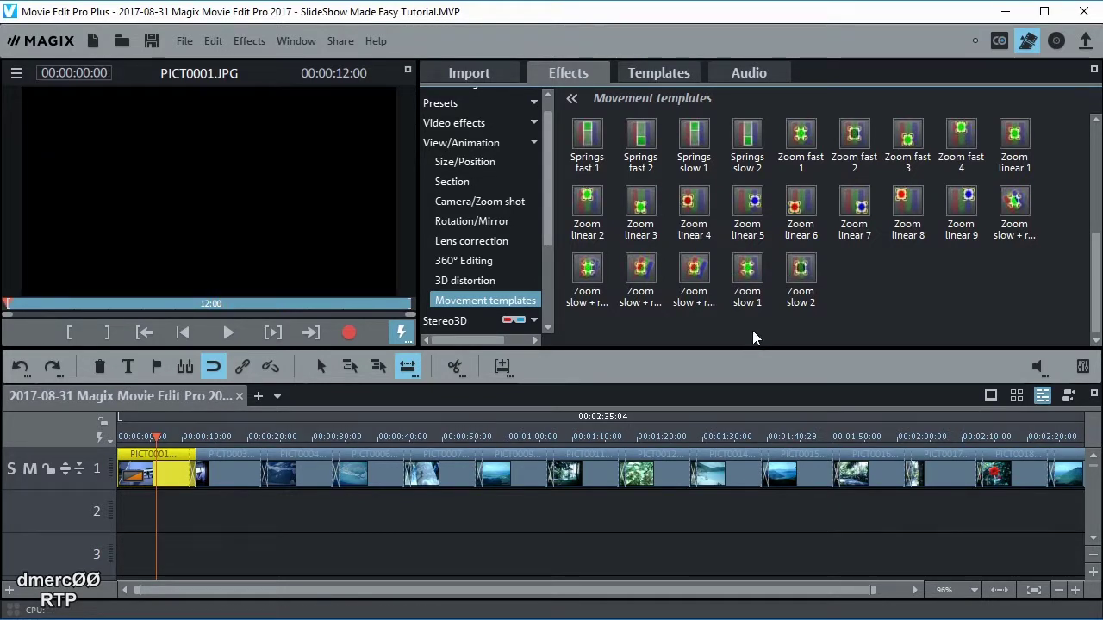
{"action": "left_click", "coordinate": [746, 268]}
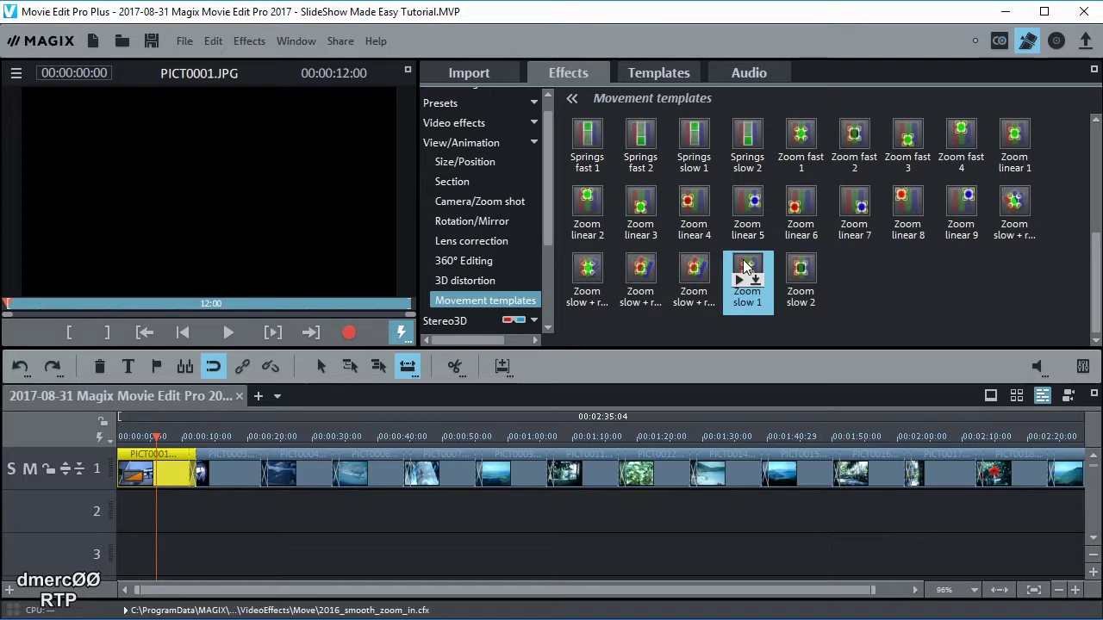
{"action": "left_click_drag", "start_coordinate": [746, 268], "coordinate": [161, 480]}
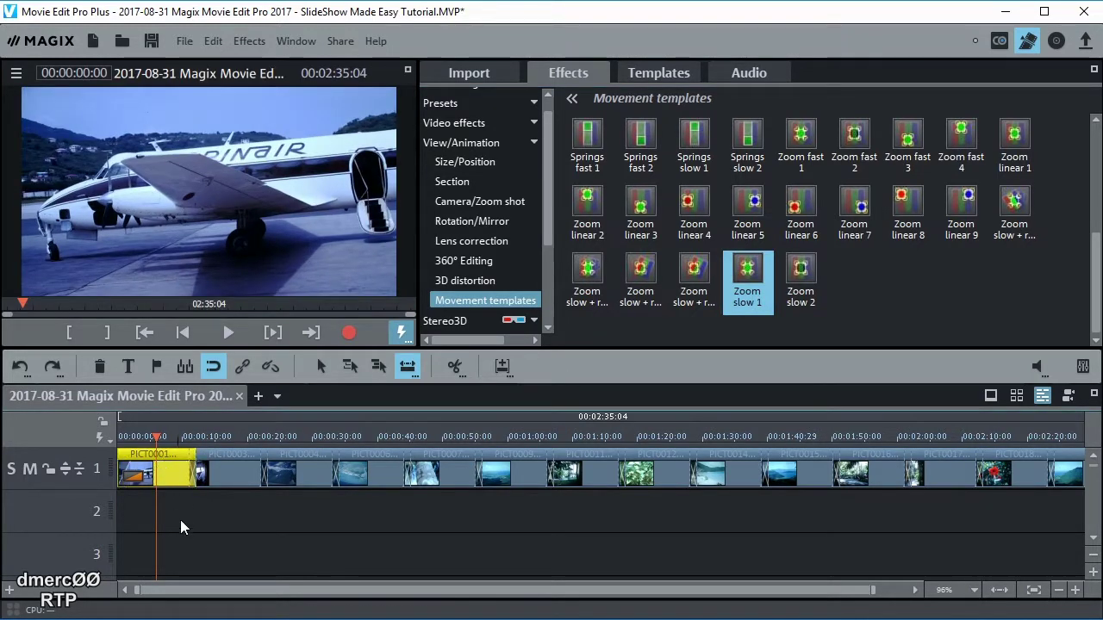
- Place the playhead at 00:00:17:07, then preview and apply the Zoom slow + rotation 3 movement template to PICT0003
{"action": "left_click_drag", "start_coordinate": [155, 437], "coordinate": [229, 437]}
{"action": "left_click", "coordinate": [244, 464]}
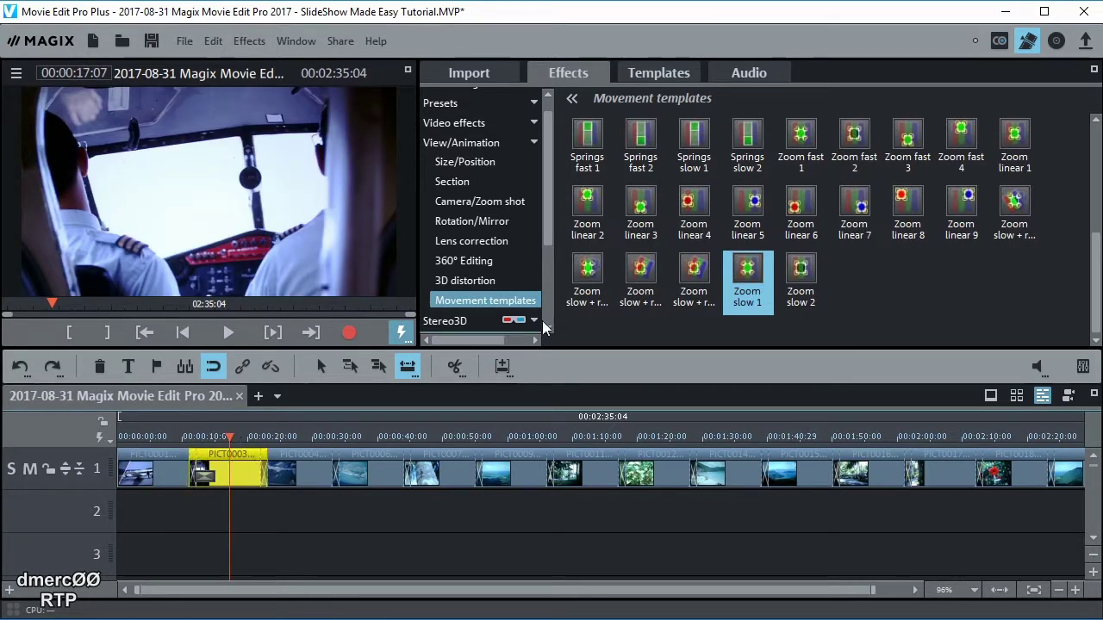
{"action": "mouse_move", "coordinate": [635, 281]}
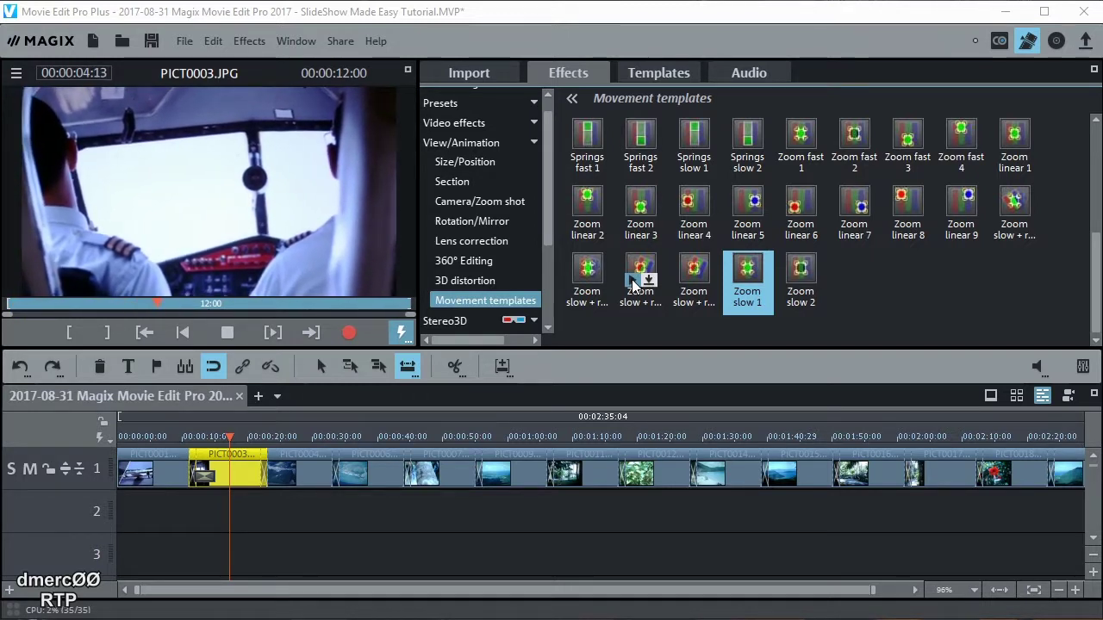
{"action": "left_click_drag", "start_coordinate": [640, 268], "coordinate": [229, 470]}
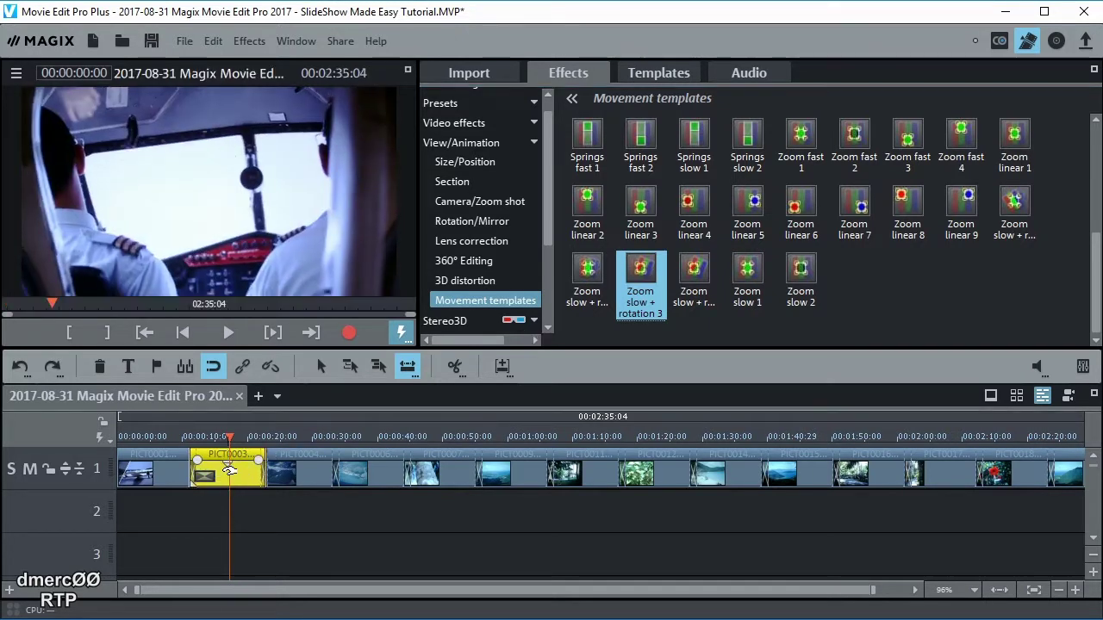
- Place the playhead at 00:00:28:19, then preview and apply the Zoom slow + rotation 1 movement template to PICT0004
{"action": "left_click", "coordinate": [303, 436]}
{"action": "left_click", "coordinate": [308, 472]}
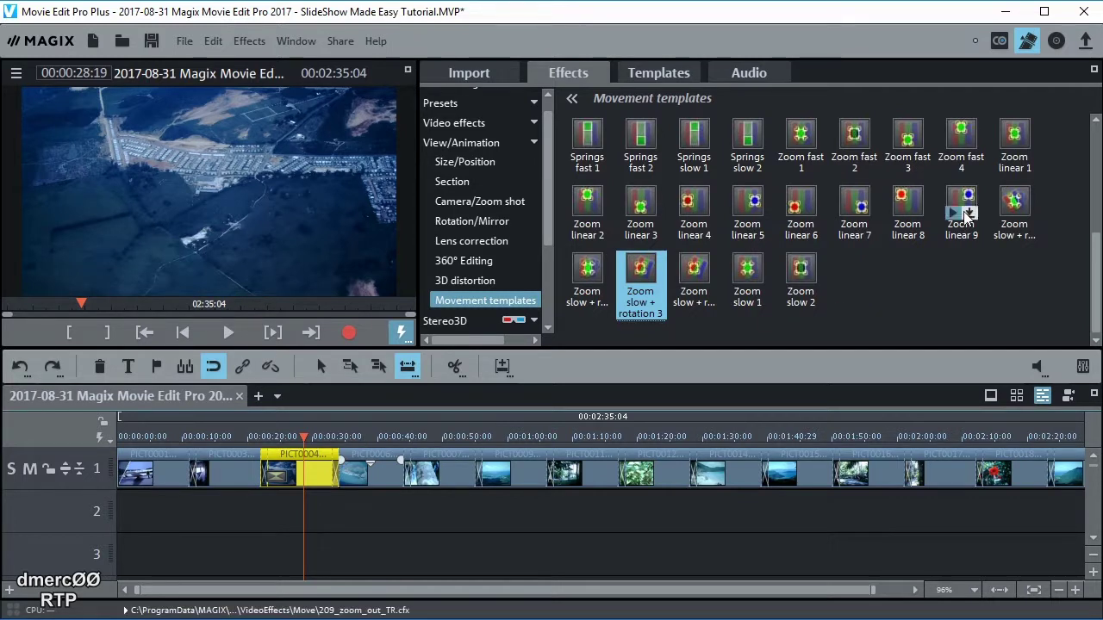
{"action": "left_click", "coordinate": [1005, 216]}
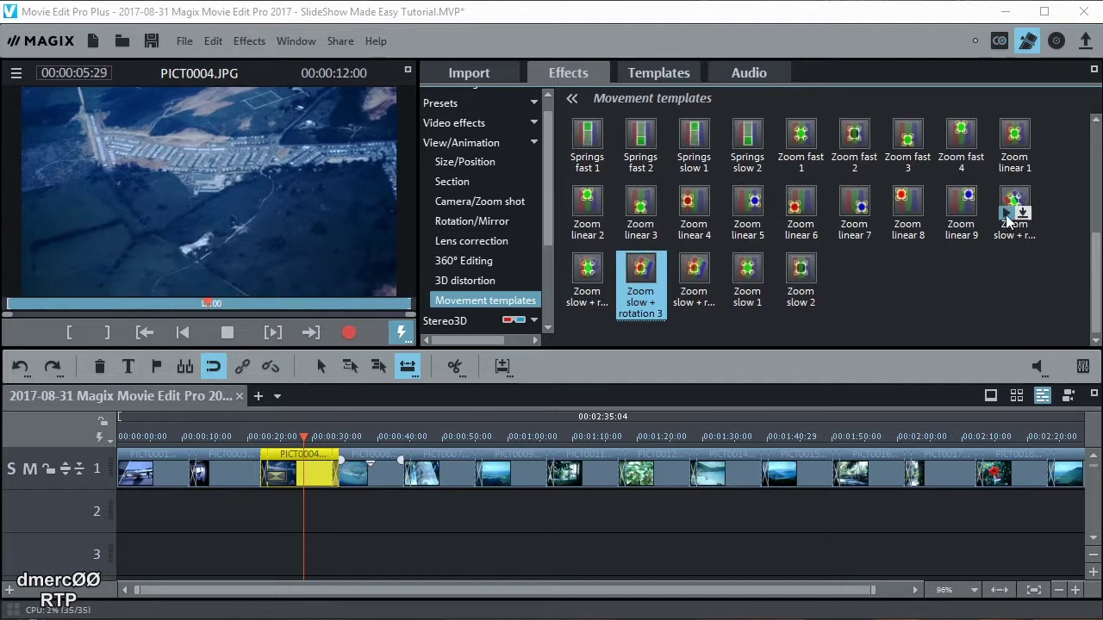
{"action": "left_click", "coordinate": [1014, 211]}
{"action": "left_click_drag", "start_coordinate": [1015, 200], "coordinate": [301, 470]}
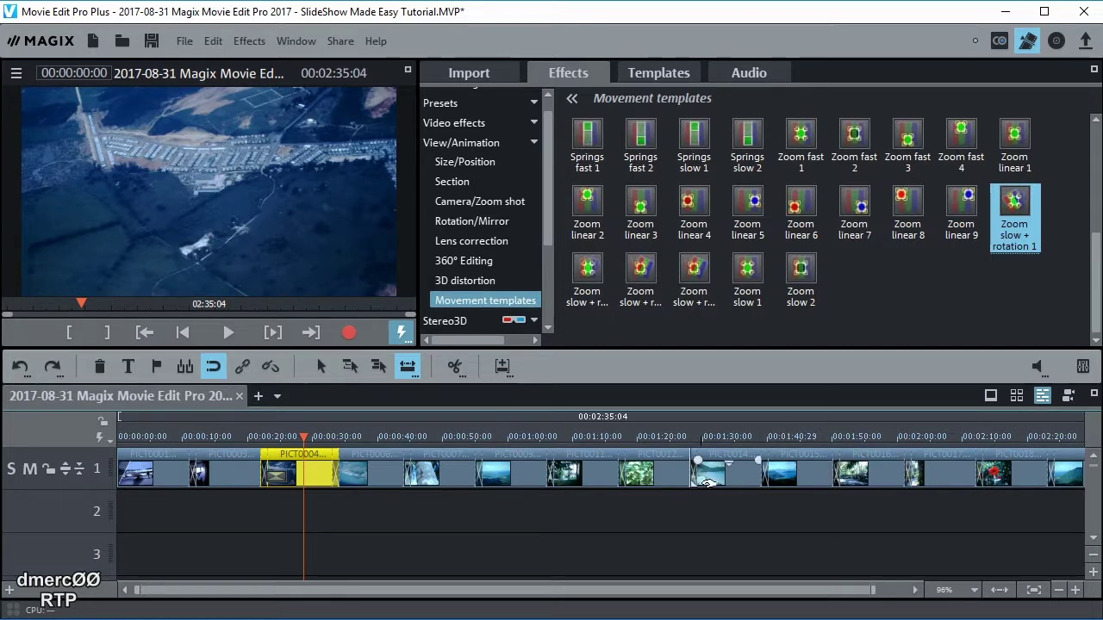
- Select the flower photo PICT0018 with the playhead at 00:02:17:24, then preview and apply the Zoom slow 2 movement template
{"action": "left_click", "coordinate": [1013, 472]}
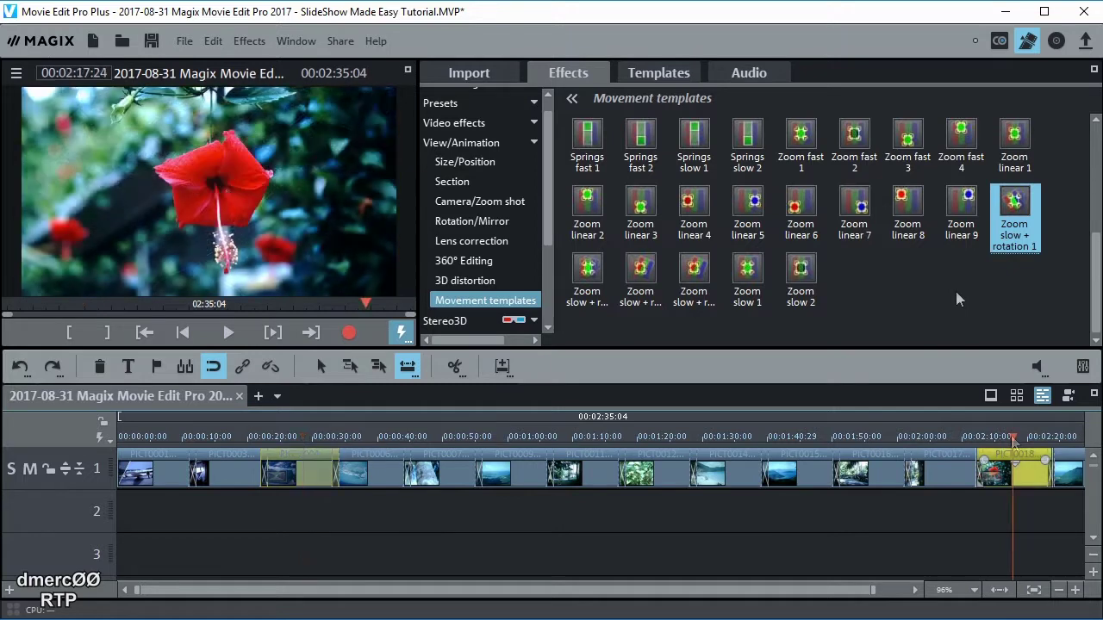
{"action": "left_click", "coordinate": [791, 284]}
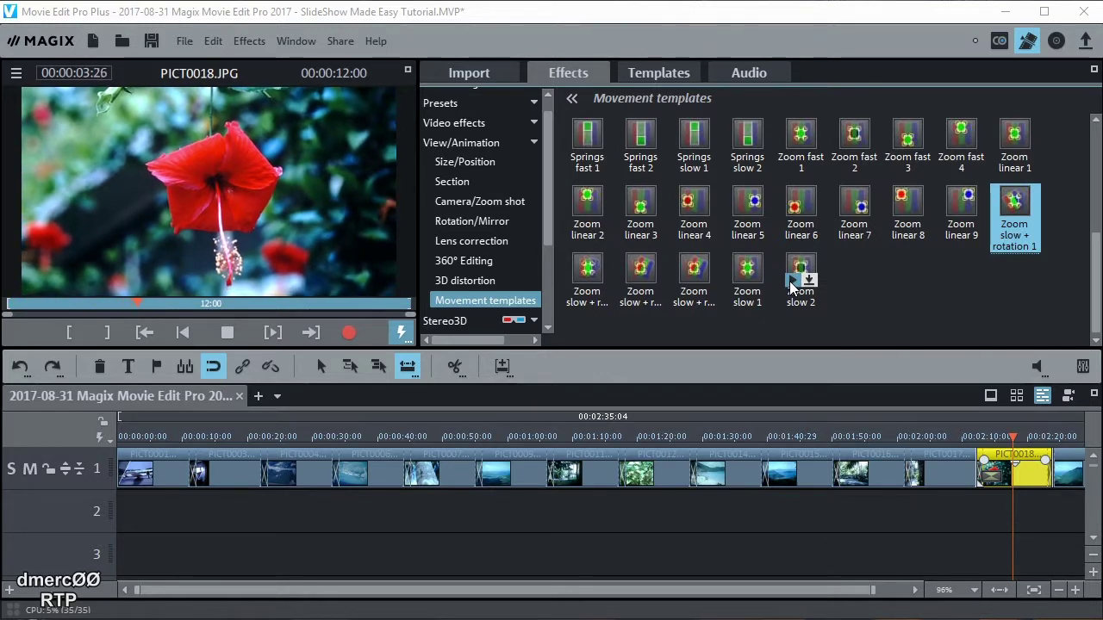
{"action": "left_click_drag", "start_coordinate": [802, 267], "coordinate": [1001, 473]}
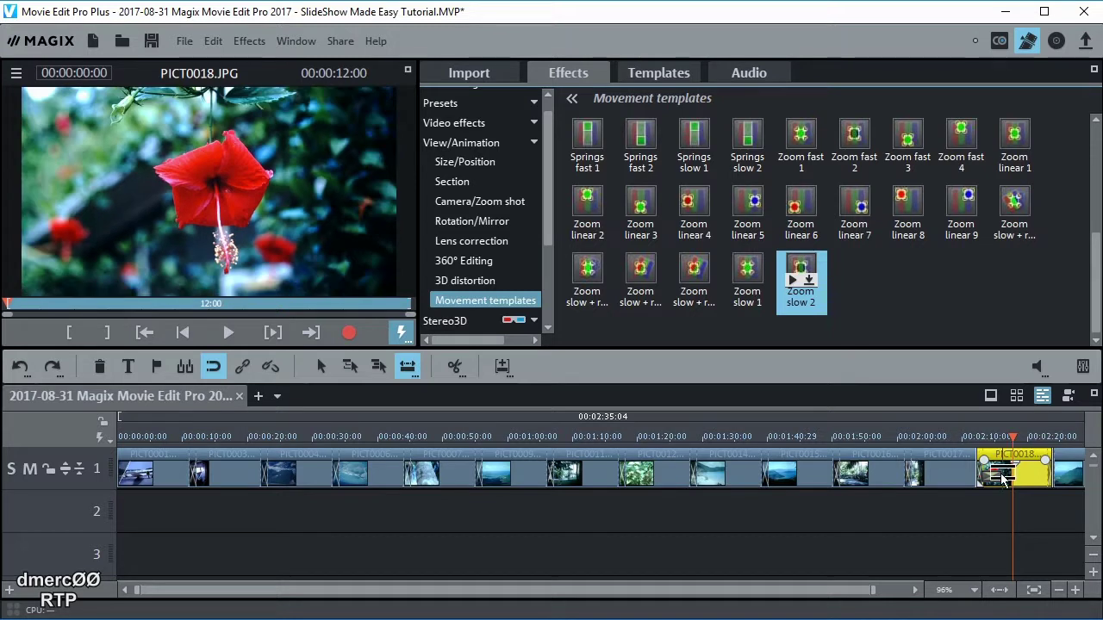
- Place the playhead at 00:02:27:16, then preview and apply the second Zoom slow + rotation movement template to the last photo, PICT0019
{"action": "left_click", "coordinate": [1001, 591]}
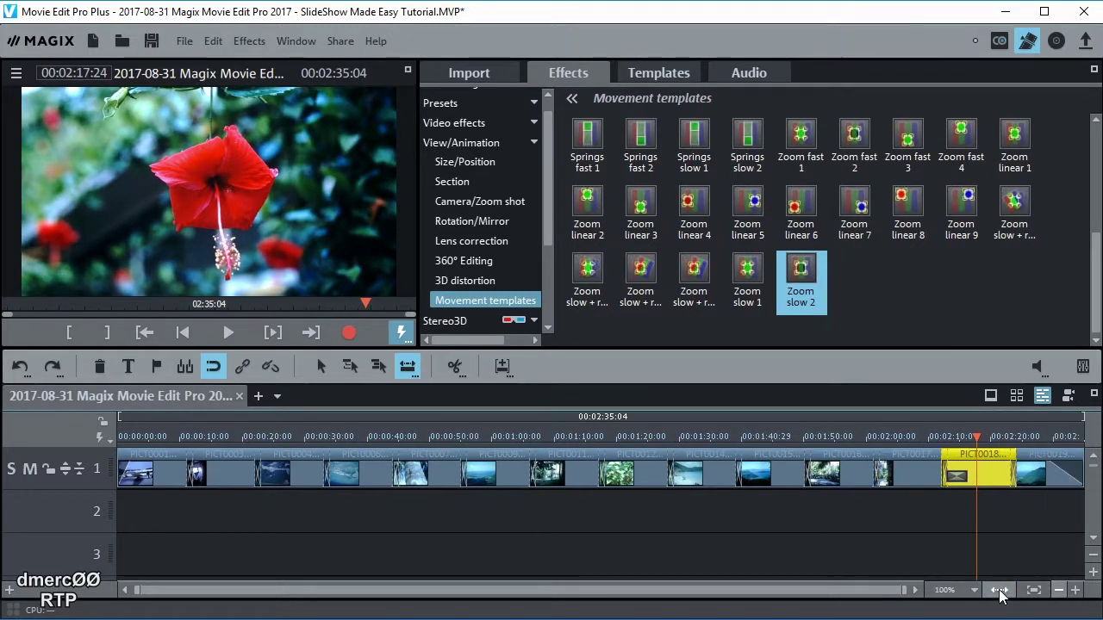
{"action": "left_click", "coordinate": [1032, 483]}
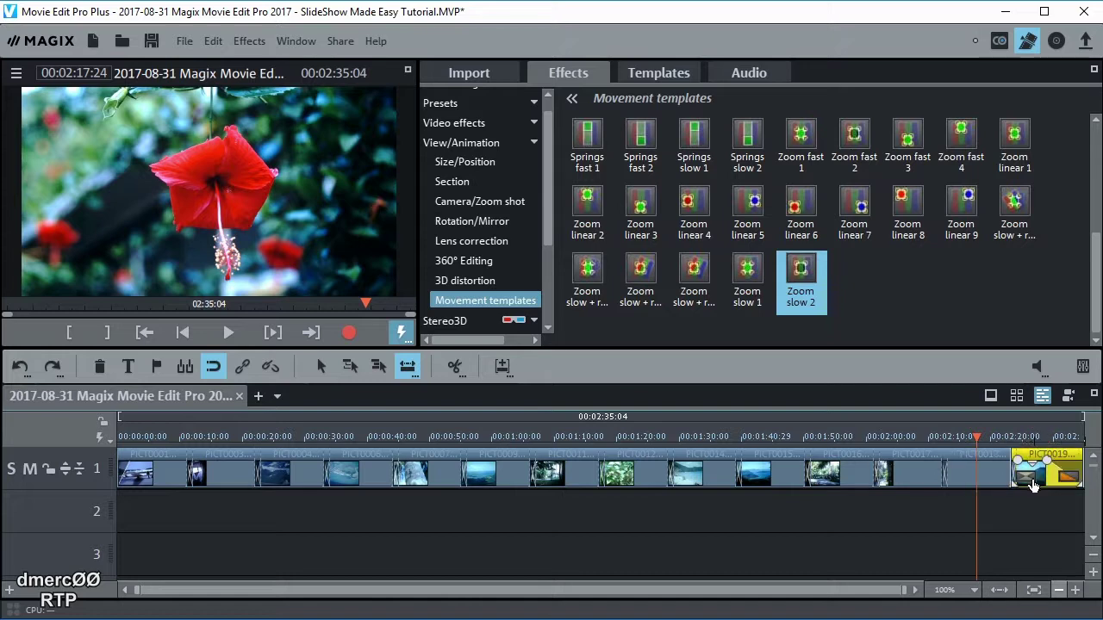
{"action": "left_click", "coordinate": [1037, 435]}
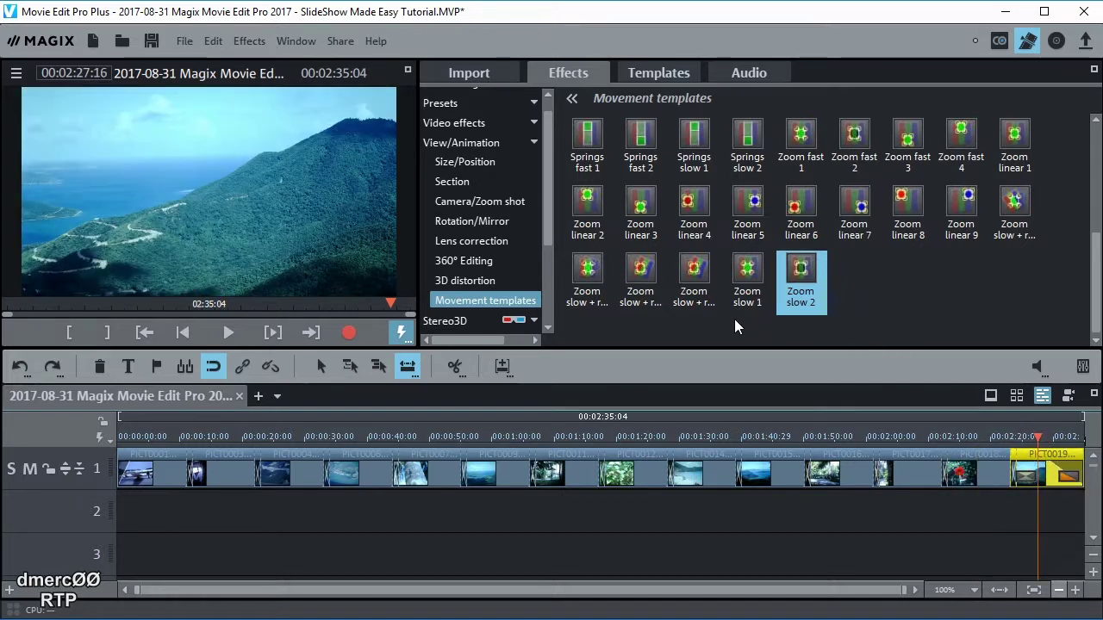
{"action": "mouse_move", "coordinate": [694, 311]}
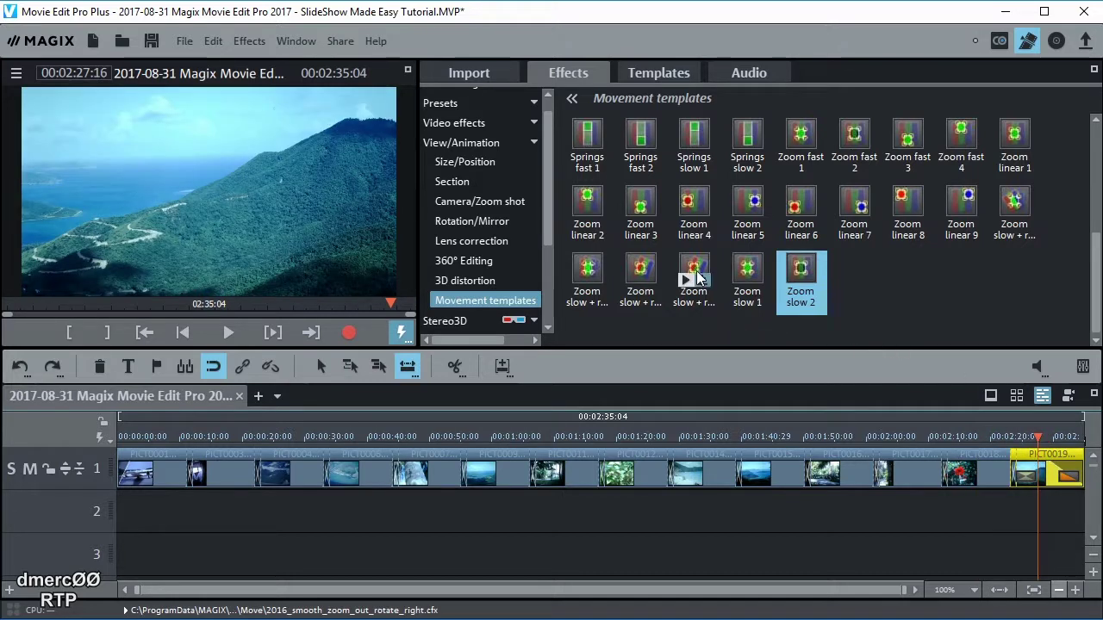
{"action": "left_click", "coordinate": [589, 280]}
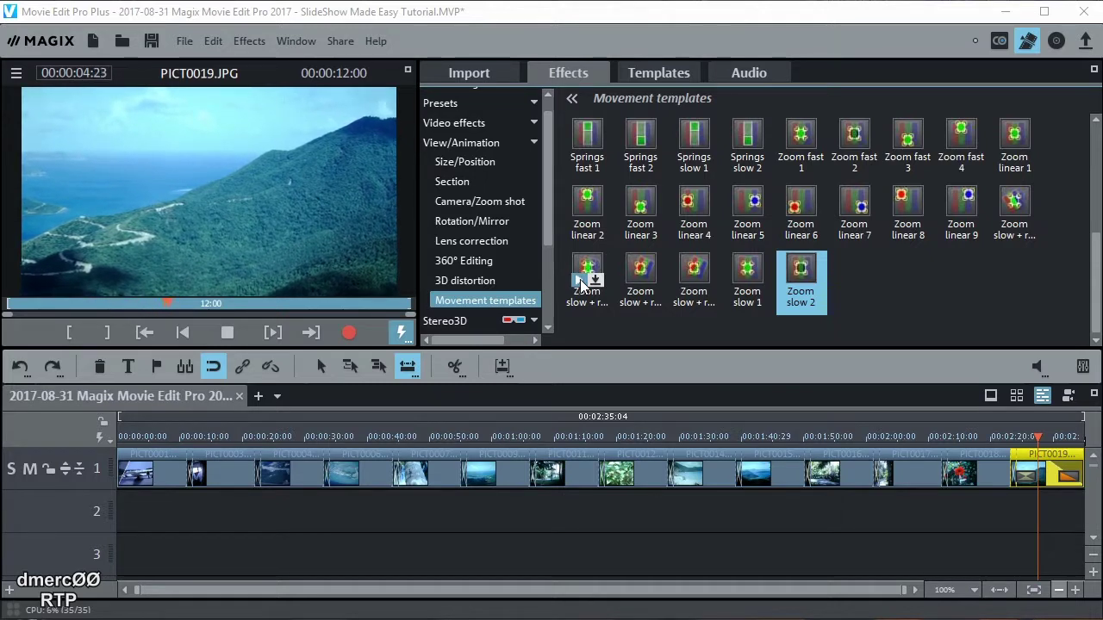
{"action": "left_click_drag", "start_coordinate": [589, 270], "coordinate": [1030, 476]}
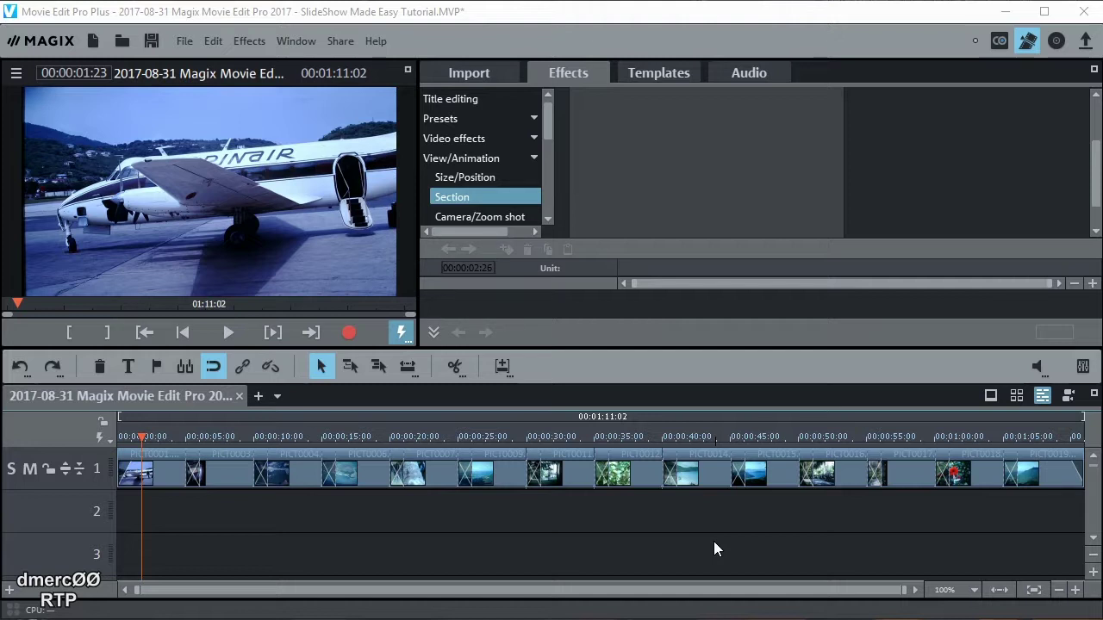
- Browse the import files to the folder P:\Background Audio Tracks\Audionautix Web Site
{"action": "left_click", "coordinate": [462, 73]}
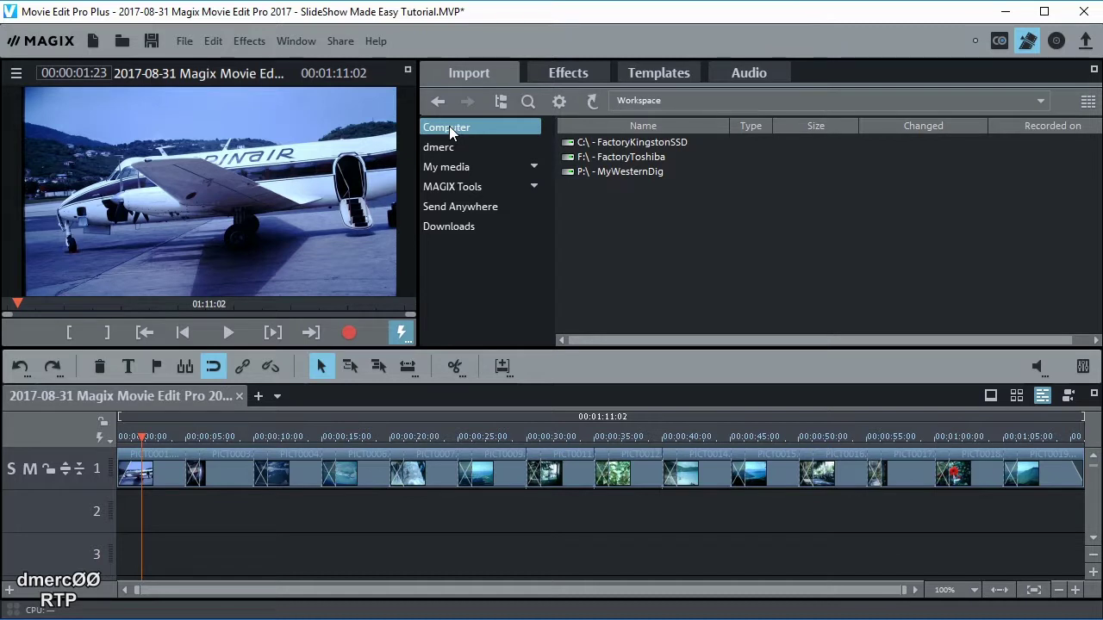
{"action": "left_click", "coordinate": [617, 171]}
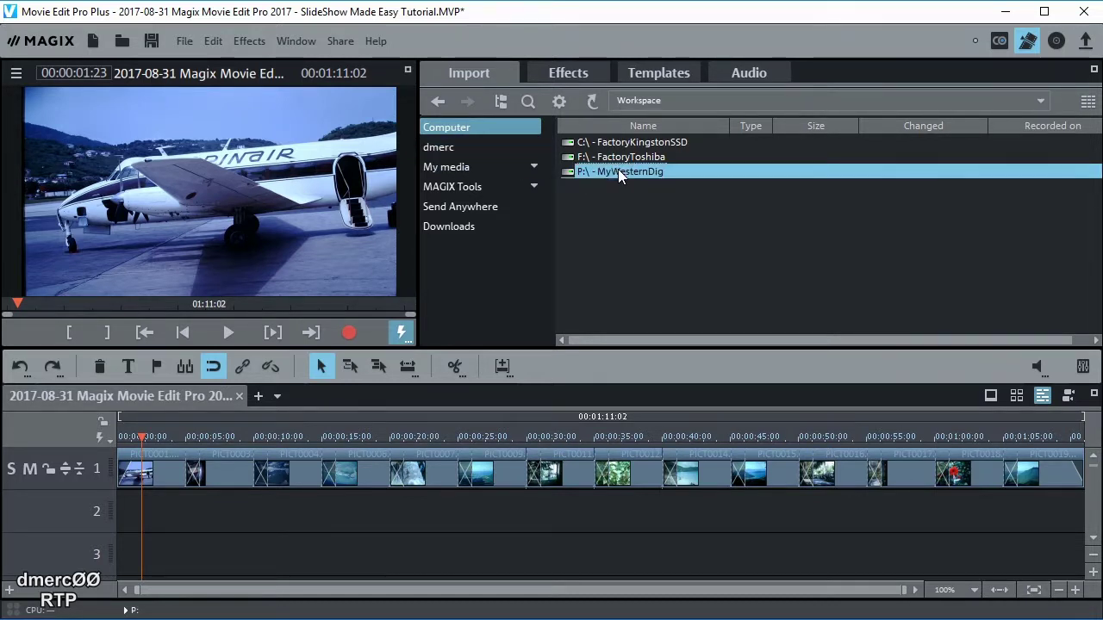
{"action": "double_click", "coordinate": [618, 171]}
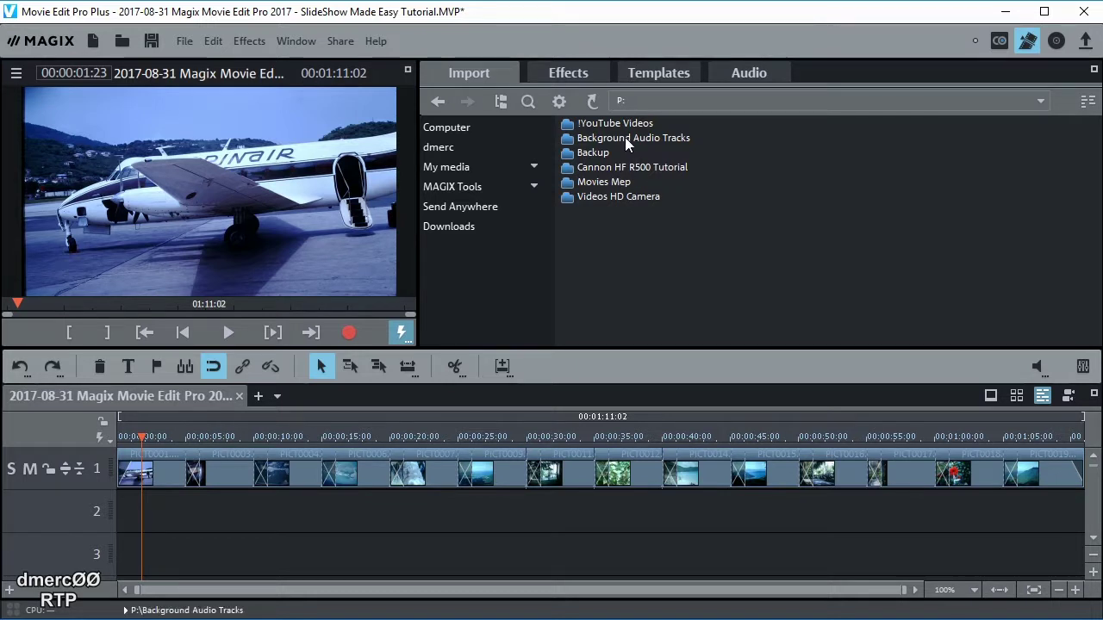
{"action": "double_click", "coordinate": [625, 137]}
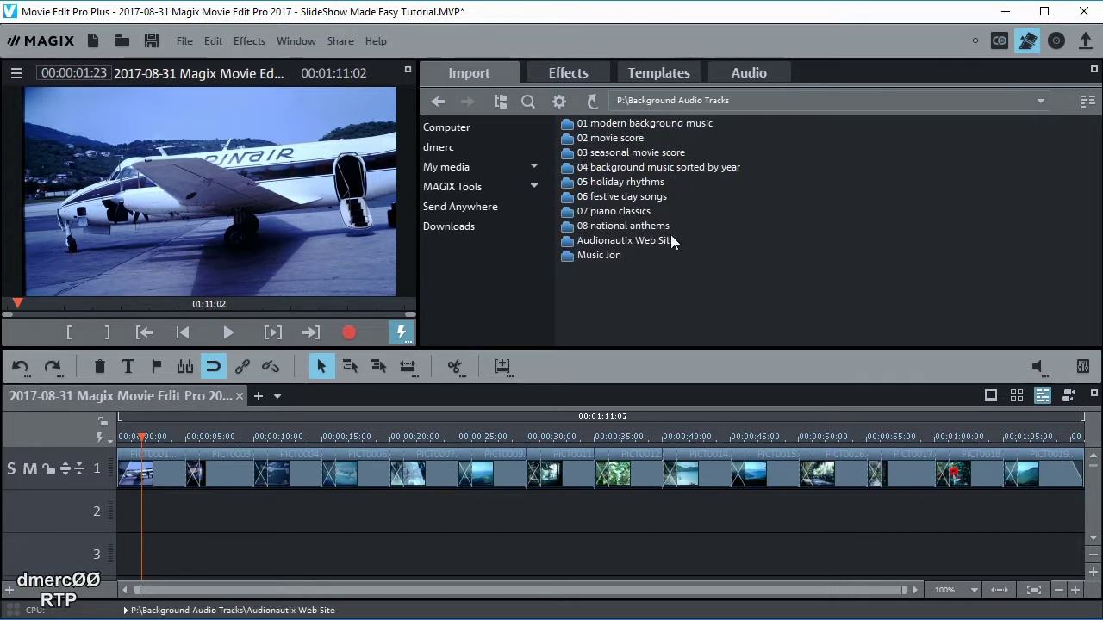
{"action": "double_click", "coordinate": [607, 241]}
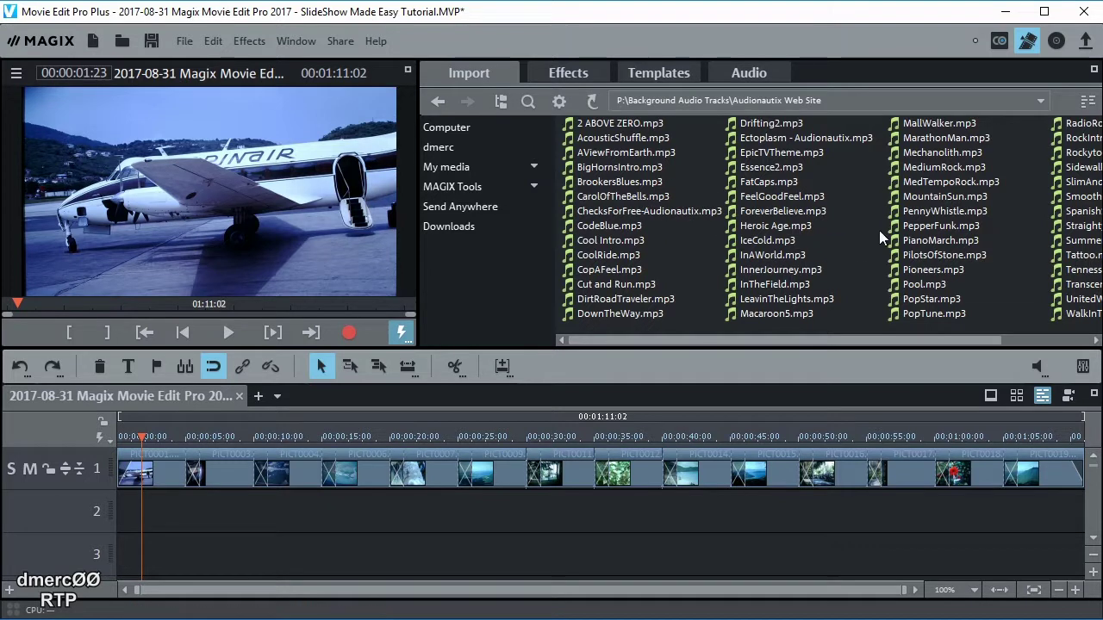
- Look through the Audionautix music tracks and play a preview of SmoothSailing.mp3
{"action": "left_click_drag", "start_coordinate": [788, 344], "coordinate": [906, 358]}
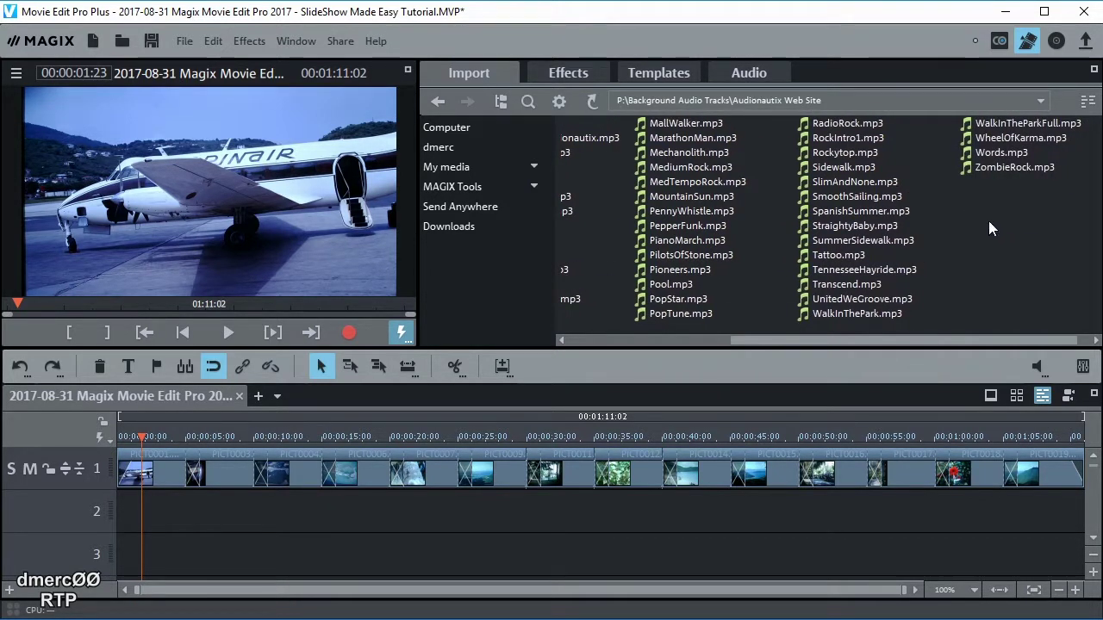
{"action": "mouse_move", "coordinate": [938, 226]}
{"action": "left_click", "coordinate": [832, 198]}
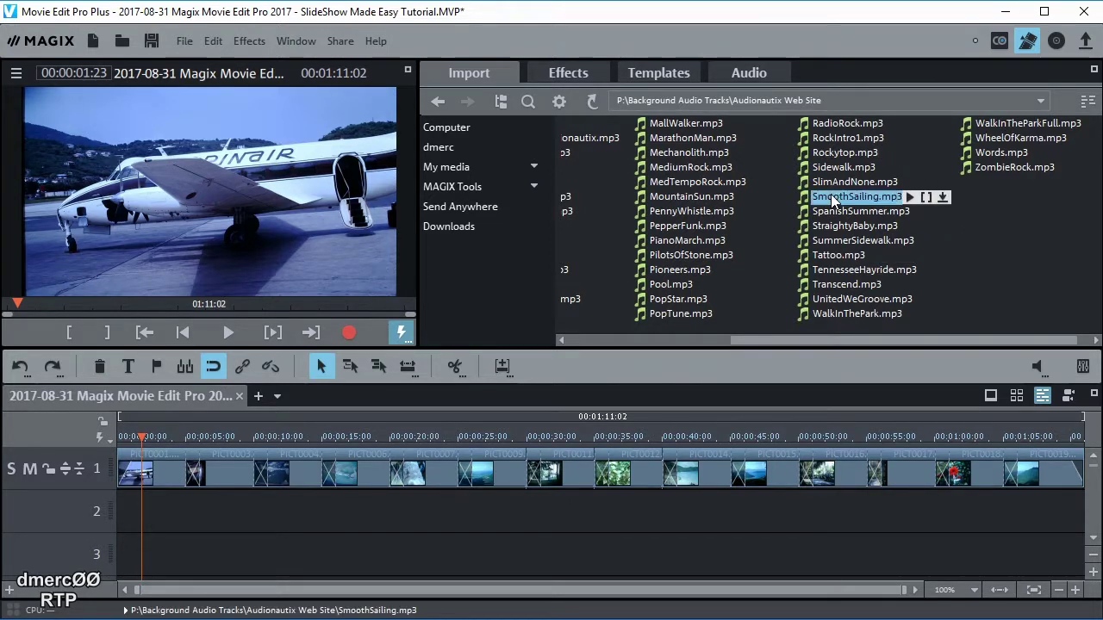
{"action": "left_click", "coordinate": [910, 198]}
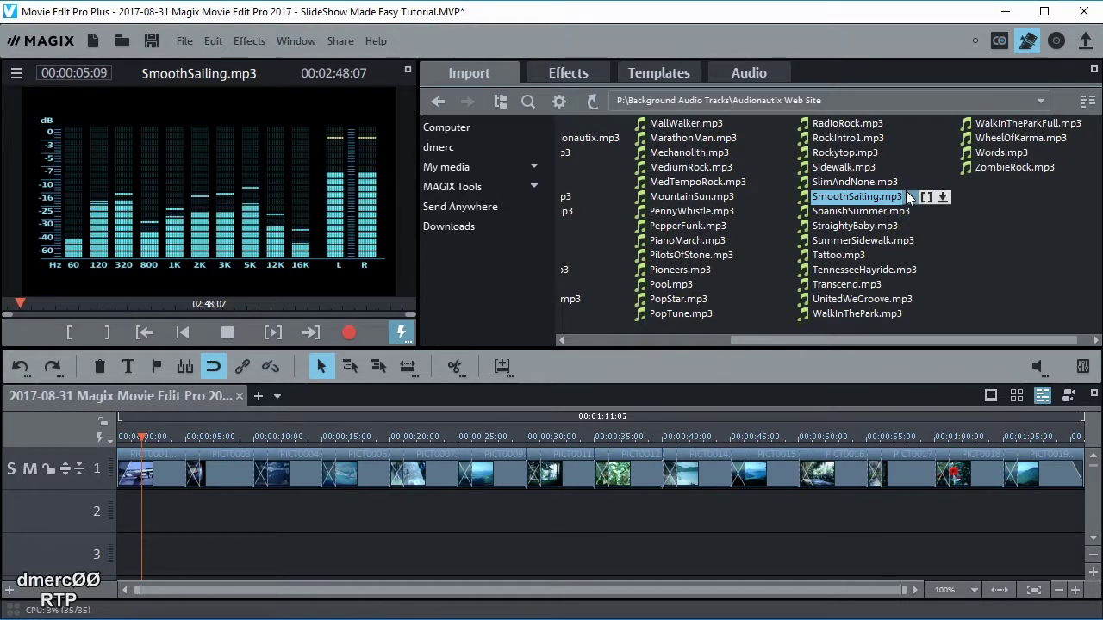
- Preview SummerSidewalk.mp3 and add it as background music at the start of track 2
{"action": "left_click", "coordinate": [860, 240]}
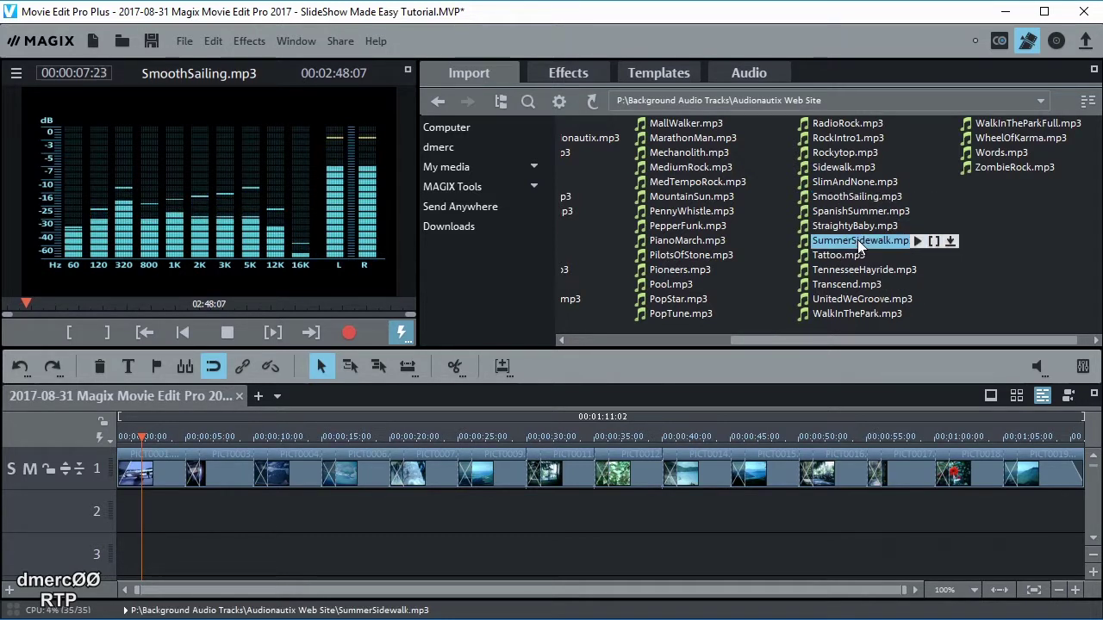
{"action": "left_click", "coordinate": [916, 240]}
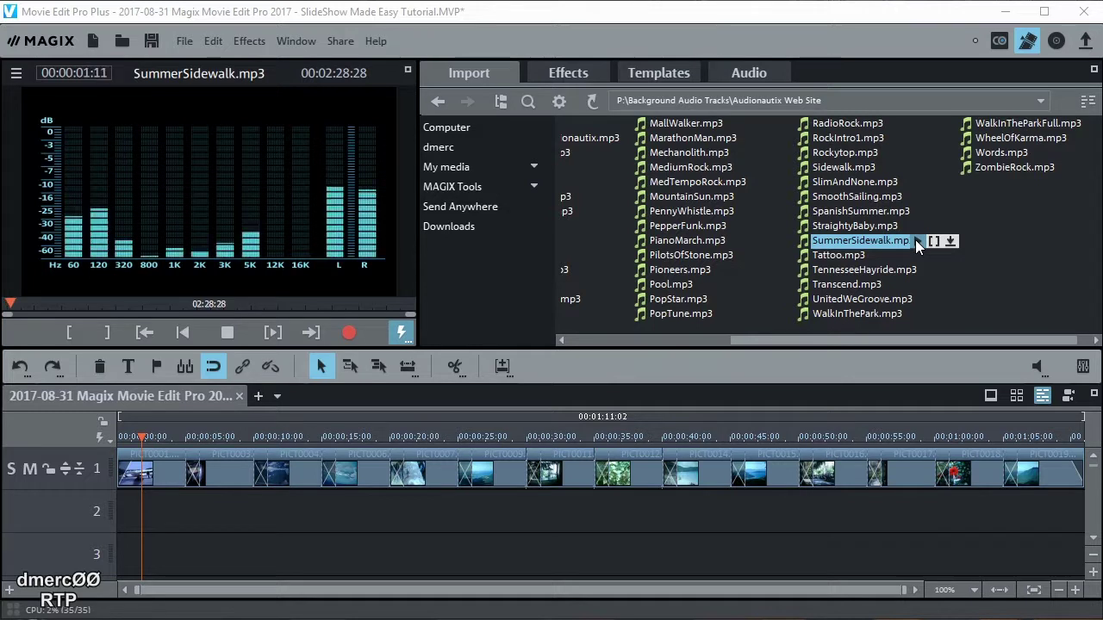
{"action": "left_click", "coordinate": [916, 241]}
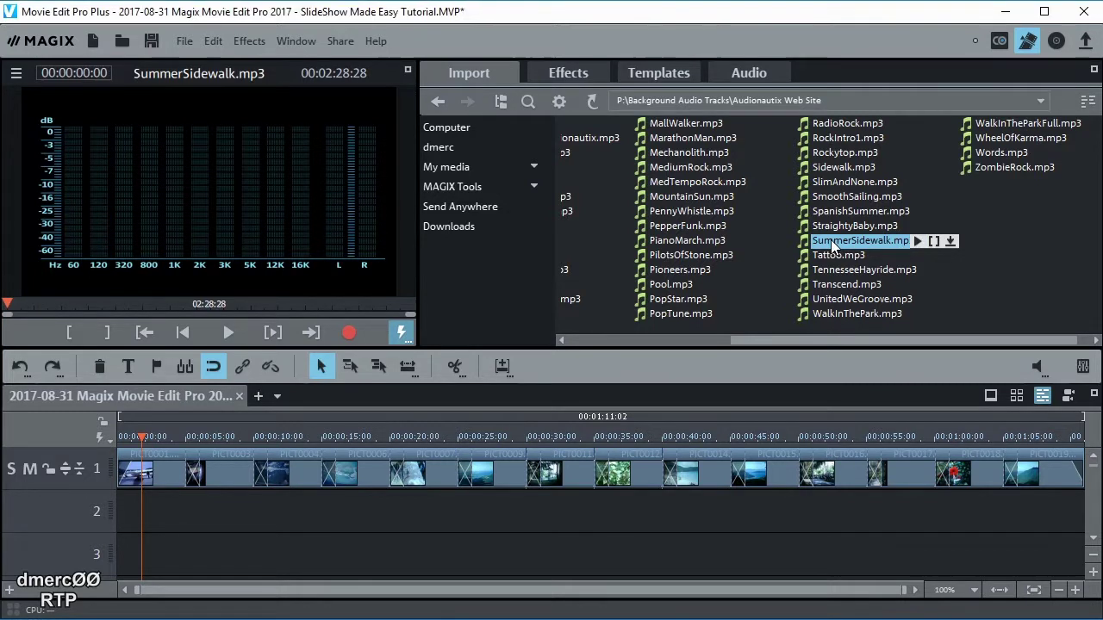
{"action": "left_click_drag", "start_coordinate": [833, 246], "coordinate": [123, 507]}
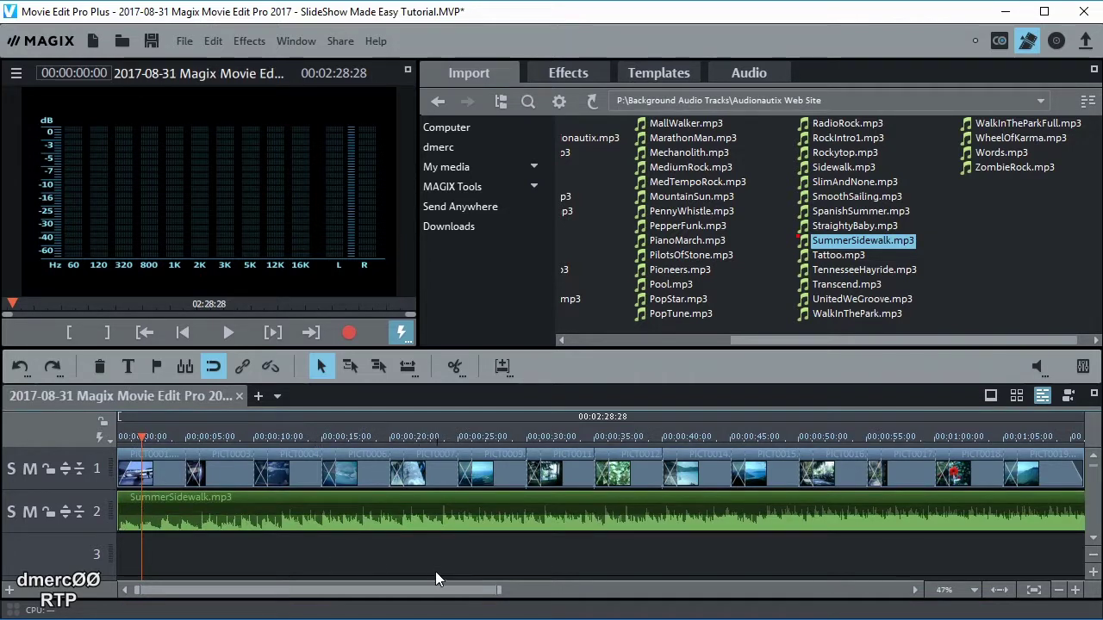
- Normalize the SummerSidewalk.mp3 music to maximum level and adjust its volume with the object's volume handle while playing it back
{"action": "right_click", "coordinate": [693, 511]}
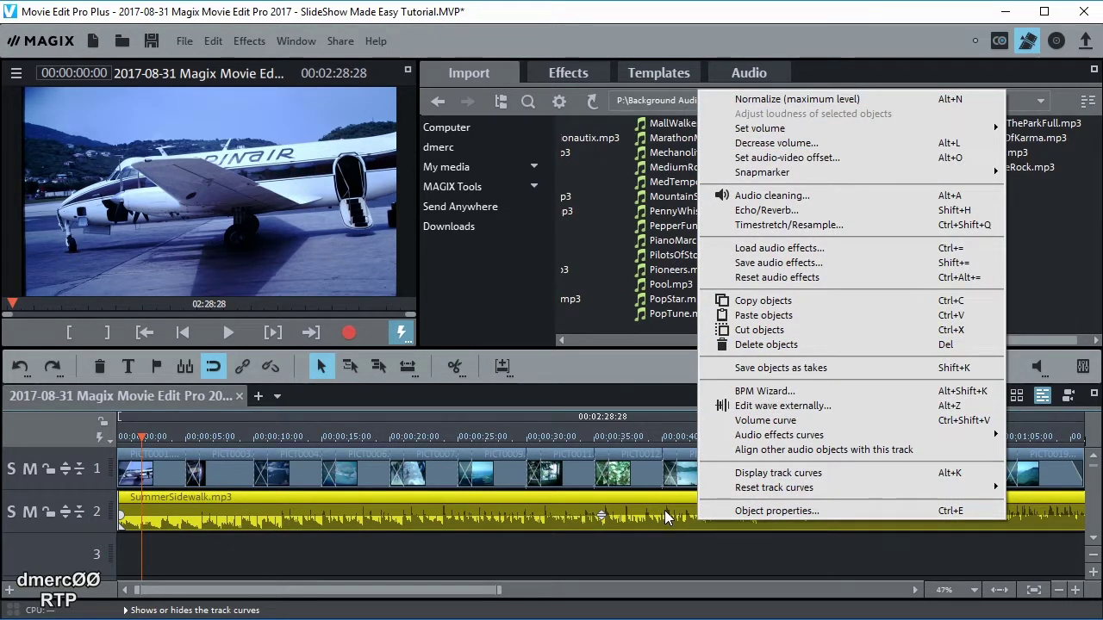
{"action": "left_click", "coordinate": [767, 99]}
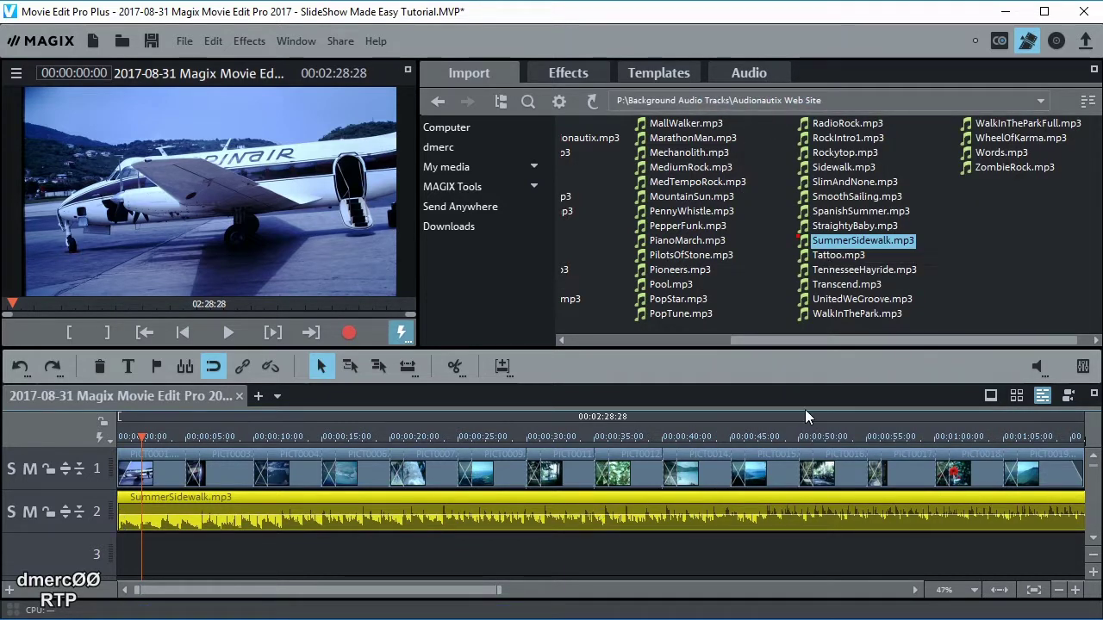
{"action": "left_click_drag", "start_coordinate": [601, 515], "coordinate": [601, 471]}
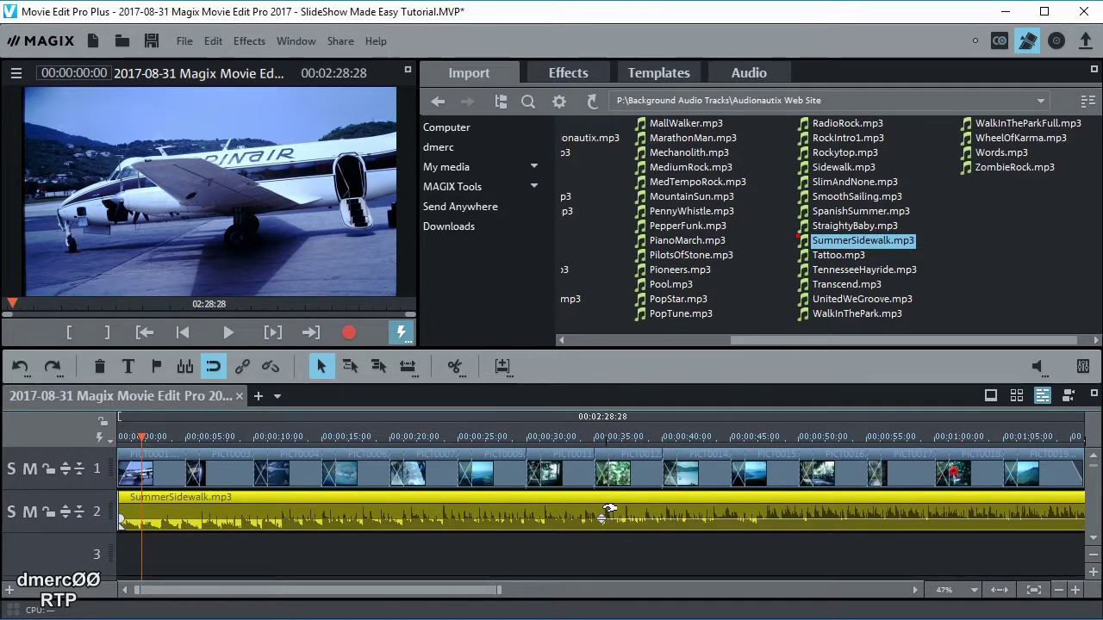
{"action": "left_click", "coordinate": [603, 516]}
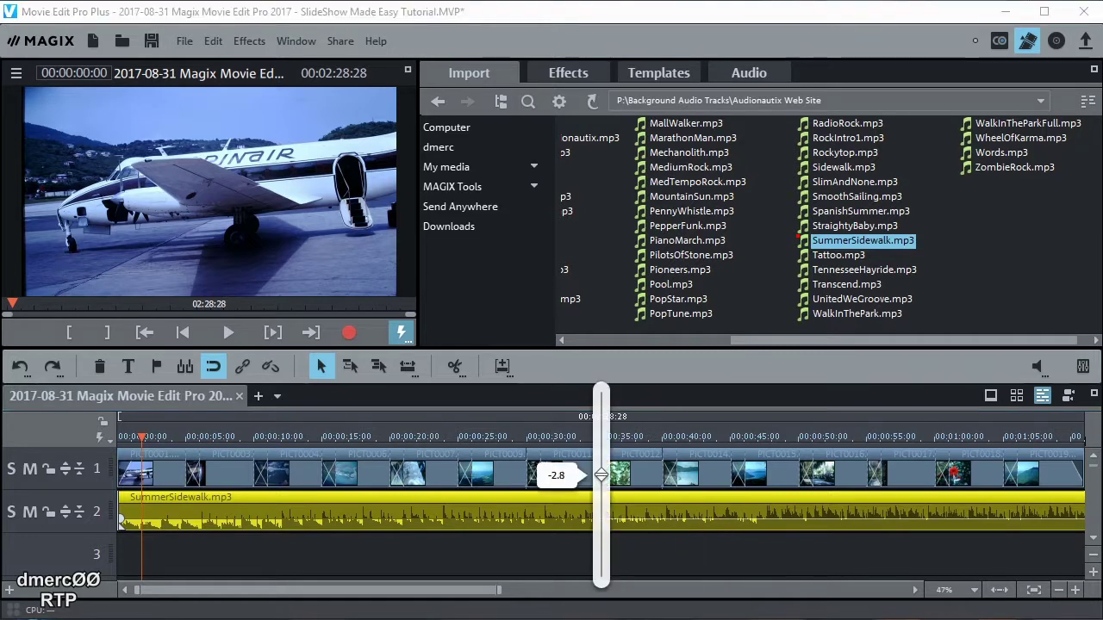
{"action": "left_click_drag", "start_coordinate": [601, 475], "coordinate": [601, 475]}
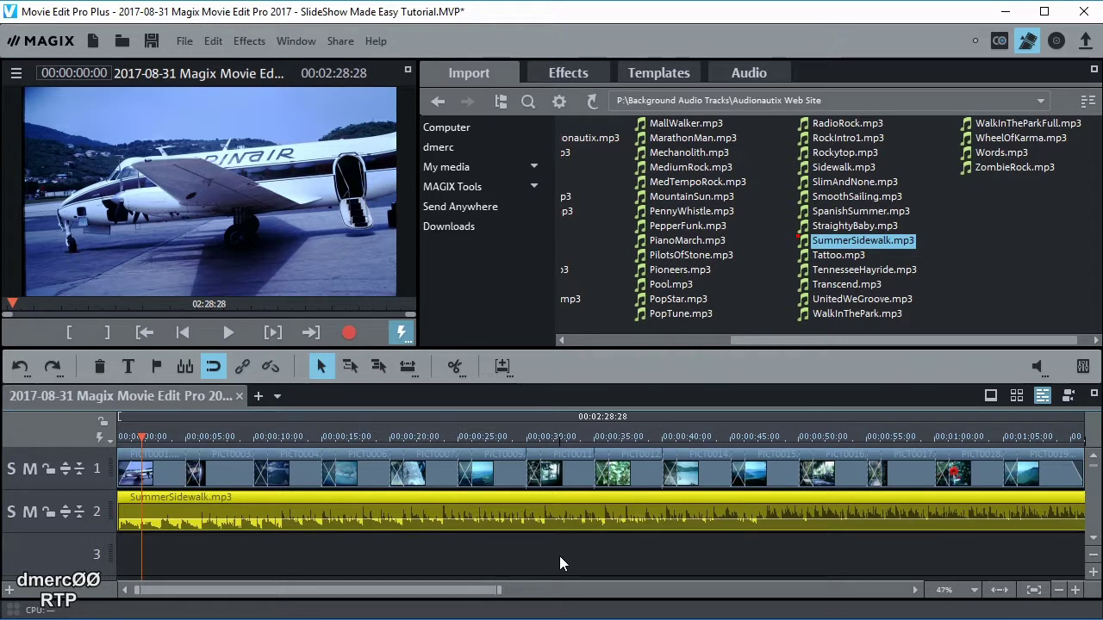
{"action": "left_click", "coordinate": [227, 332]}
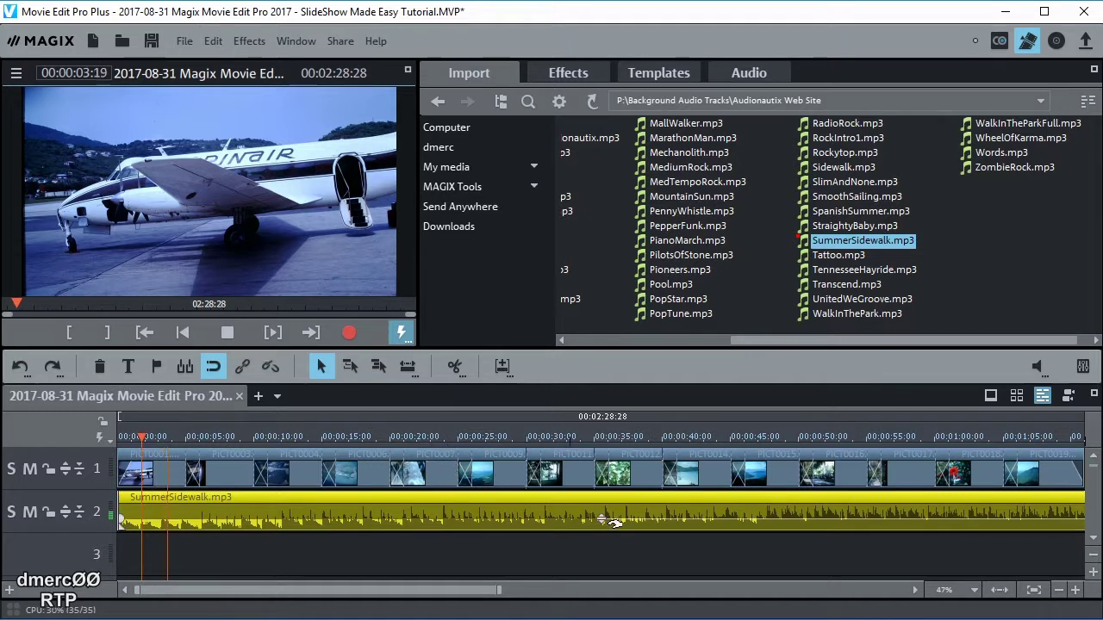
{"action": "left_click_drag", "start_coordinate": [609, 515], "coordinate": [599, 436]}
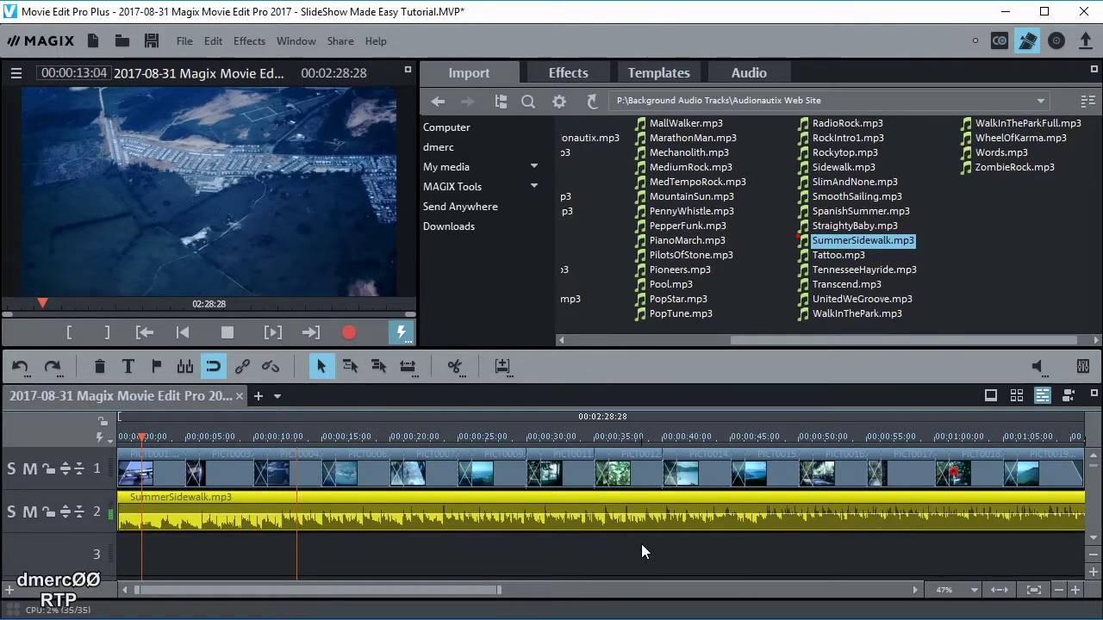
- Change the photo length of all pictures on track 1 to 12 seconds (00:12:00), applied to every selected object
{"action": "left_click", "coordinate": [1000, 591]}
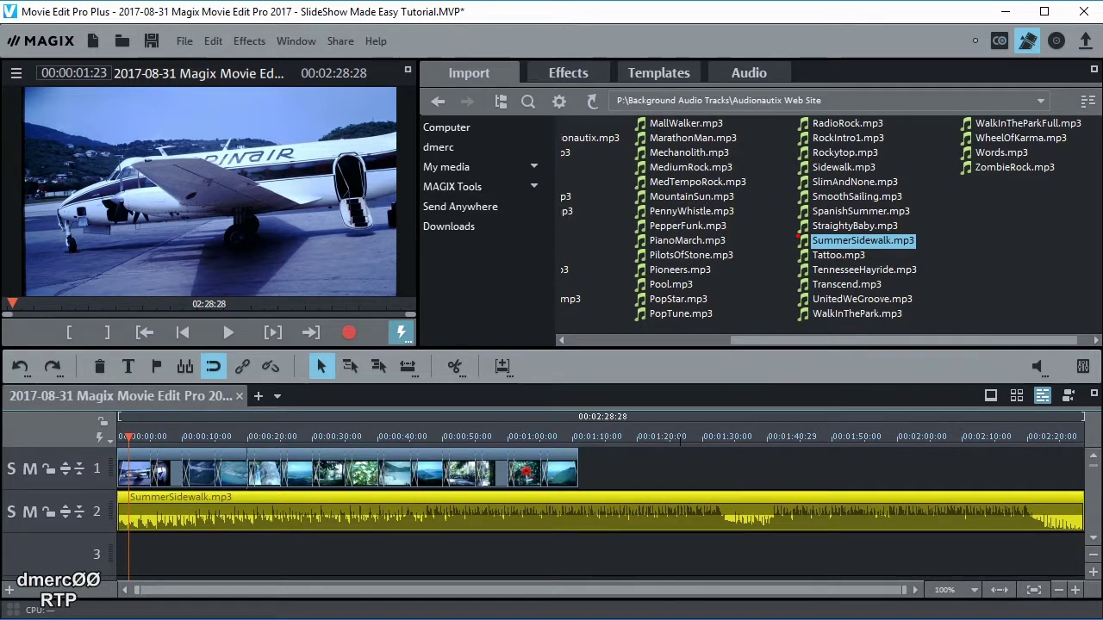
{"action": "left_click", "coordinate": [658, 461]}
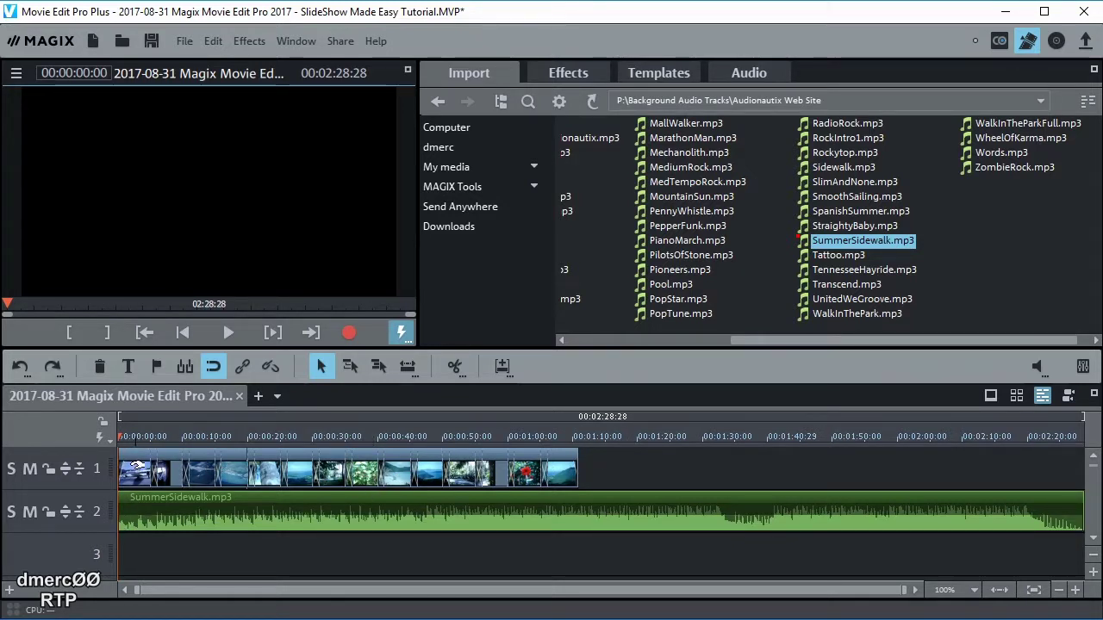
{"action": "left_click", "coordinate": [136, 468]}
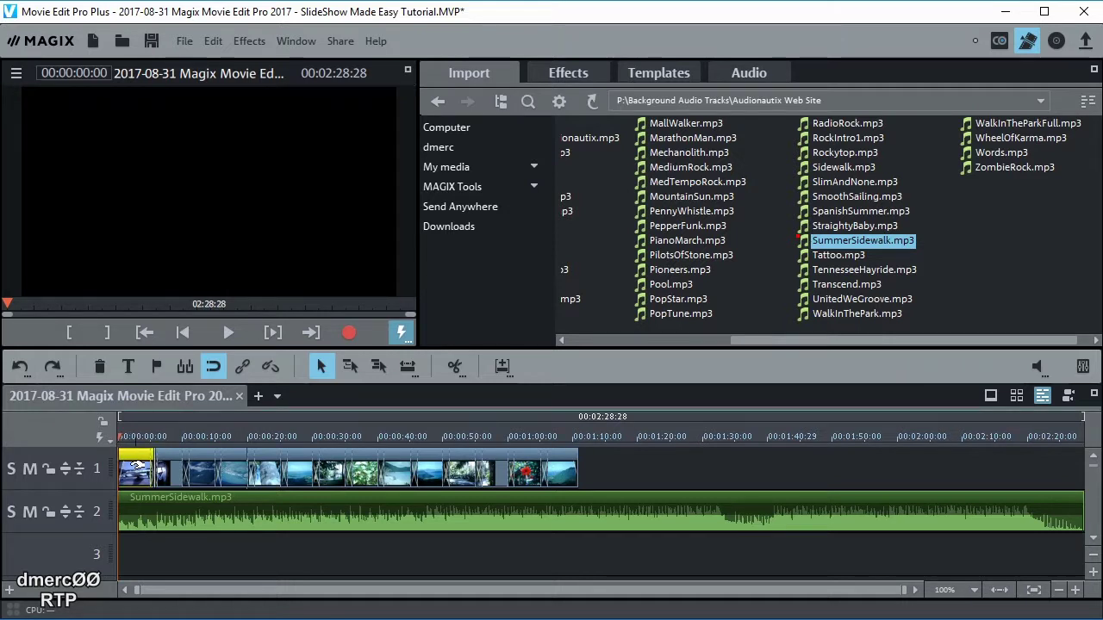
{"action": "left_click", "coordinate": [562, 468], "text": "shift"}
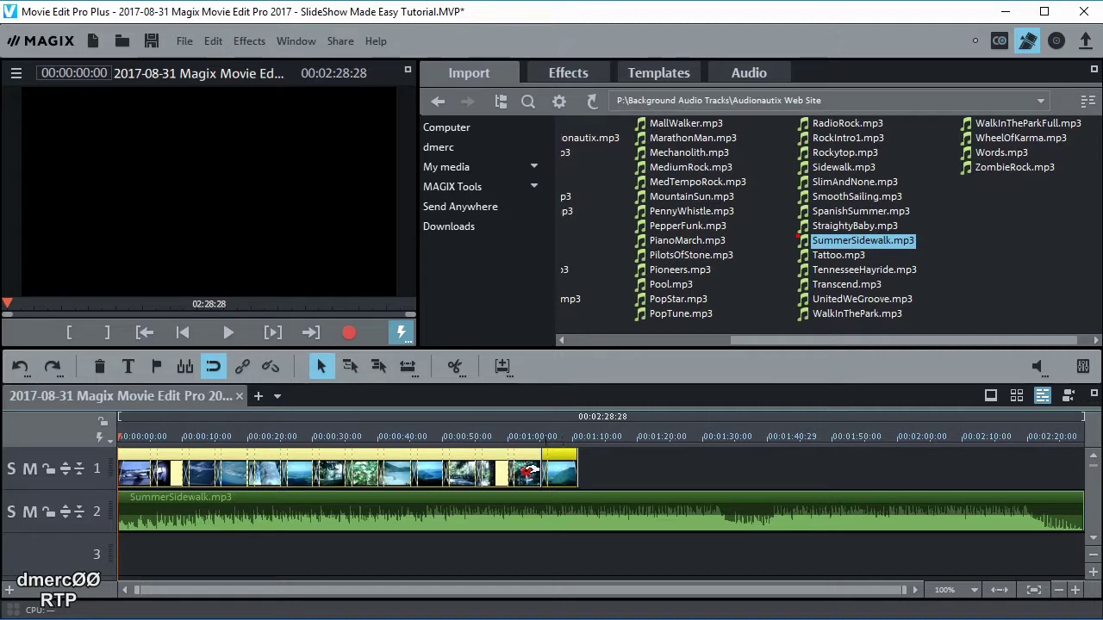
{"action": "right_click", "coordinate": [395, 465]}
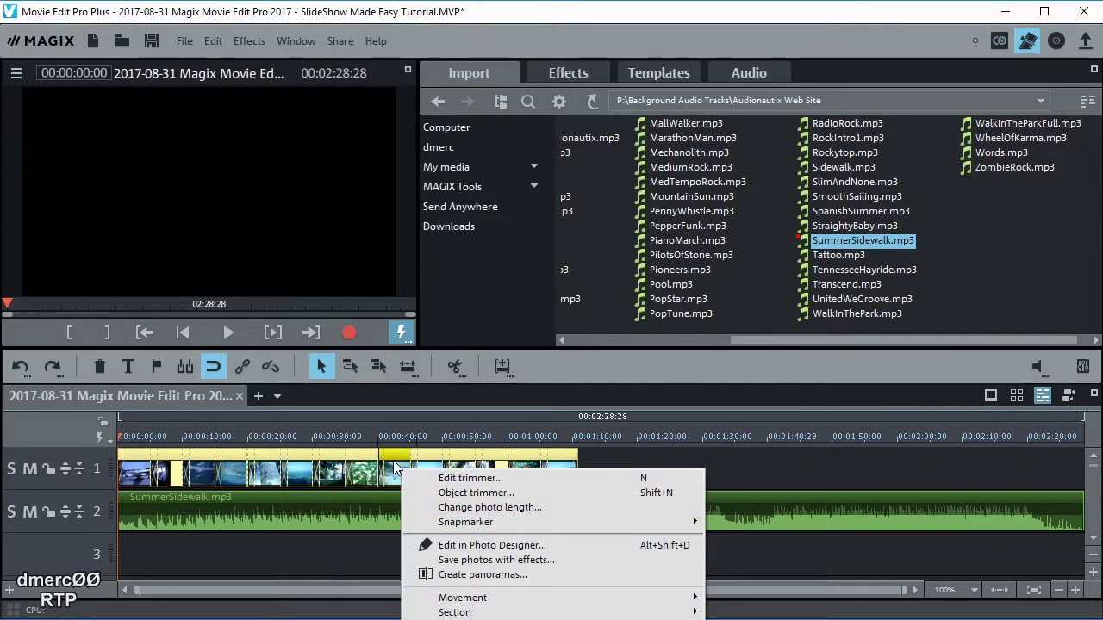
{"action": "left_click", "coordinate": [510, 506]}
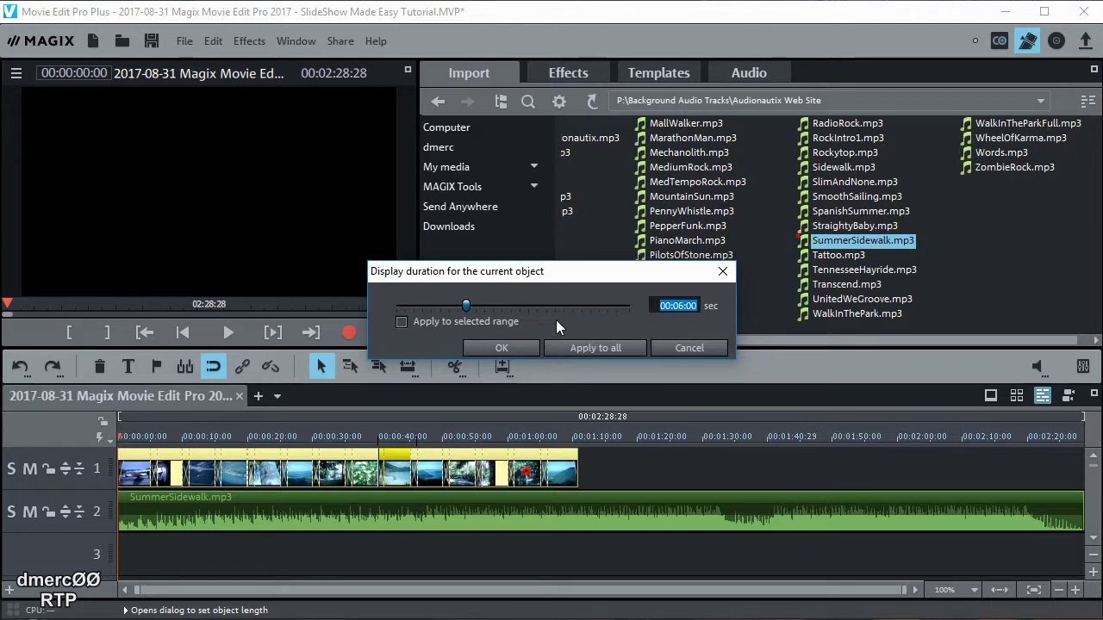
{"action": "left_click", "coordinate": [679, 305]}
{"action": "type", "text": "12"}
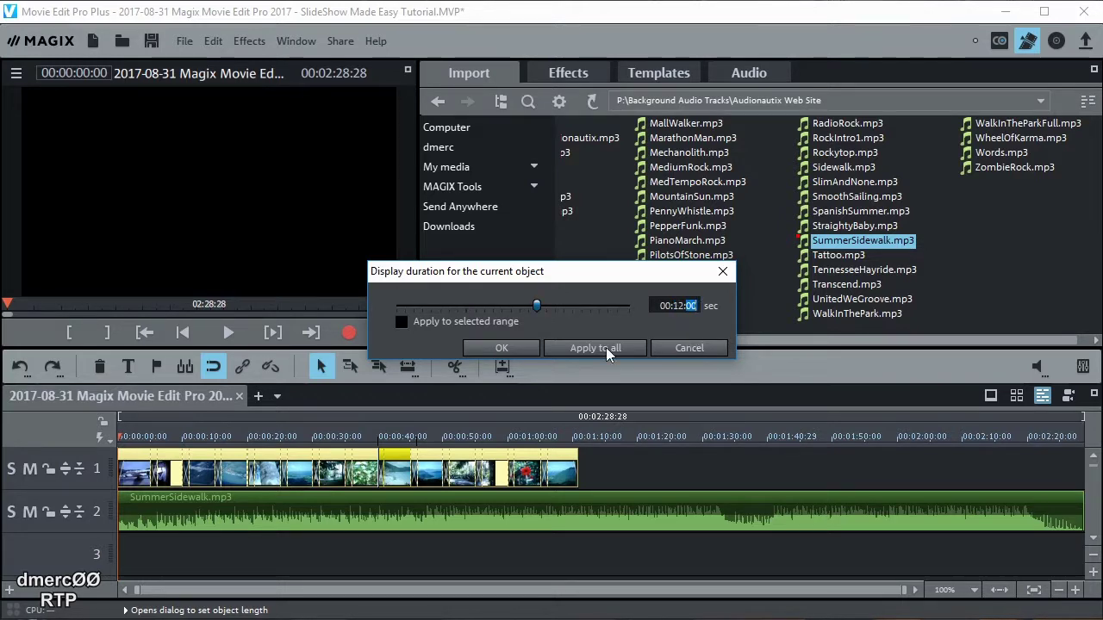
{"action": "left_click", "coordinate": [492, 348]}
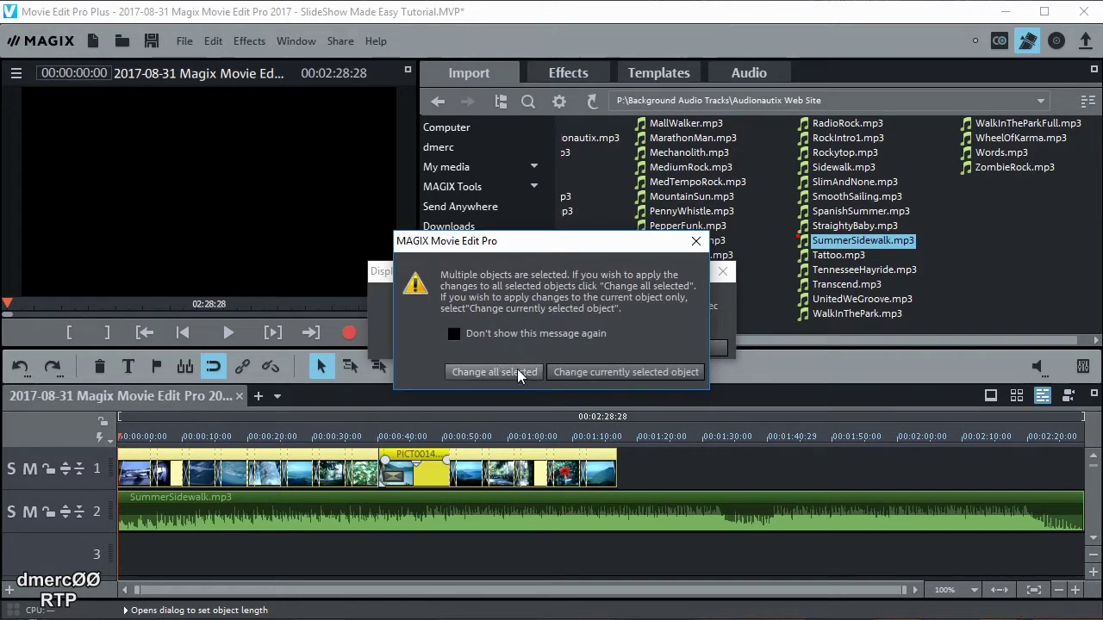
{"action": "left_click", "coordinate": [507, 371]}
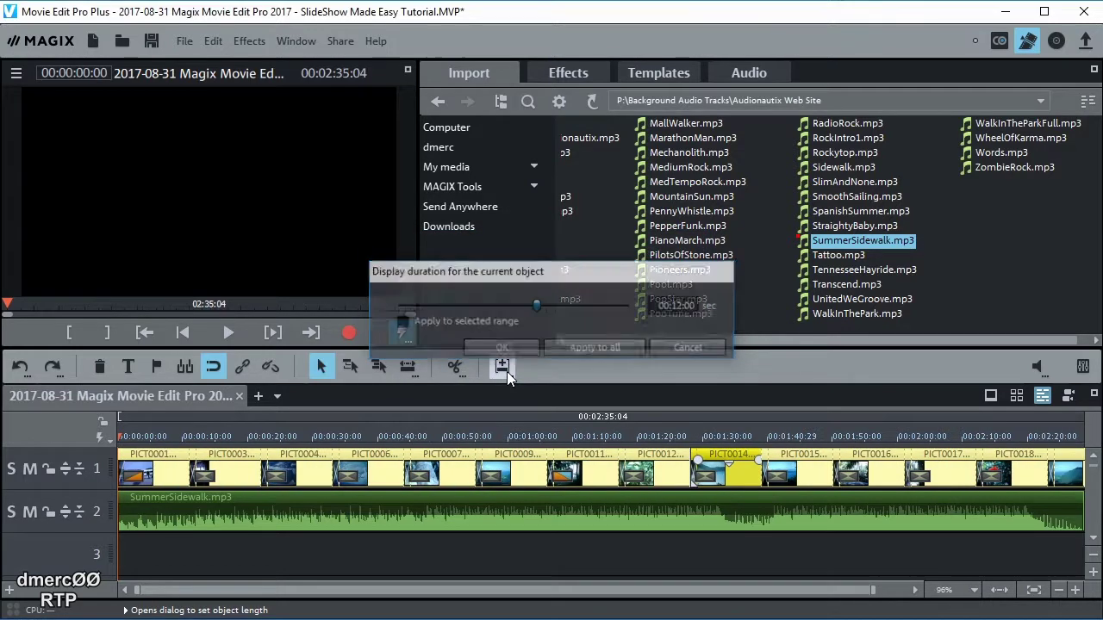
- Stretch the end of the SummerSidewalk.mp3 music on track 2 to match the end of the last photo
{"action": "left_click_drag", "start_coordinate": [560, 590], "coordinate": [738, 593]}
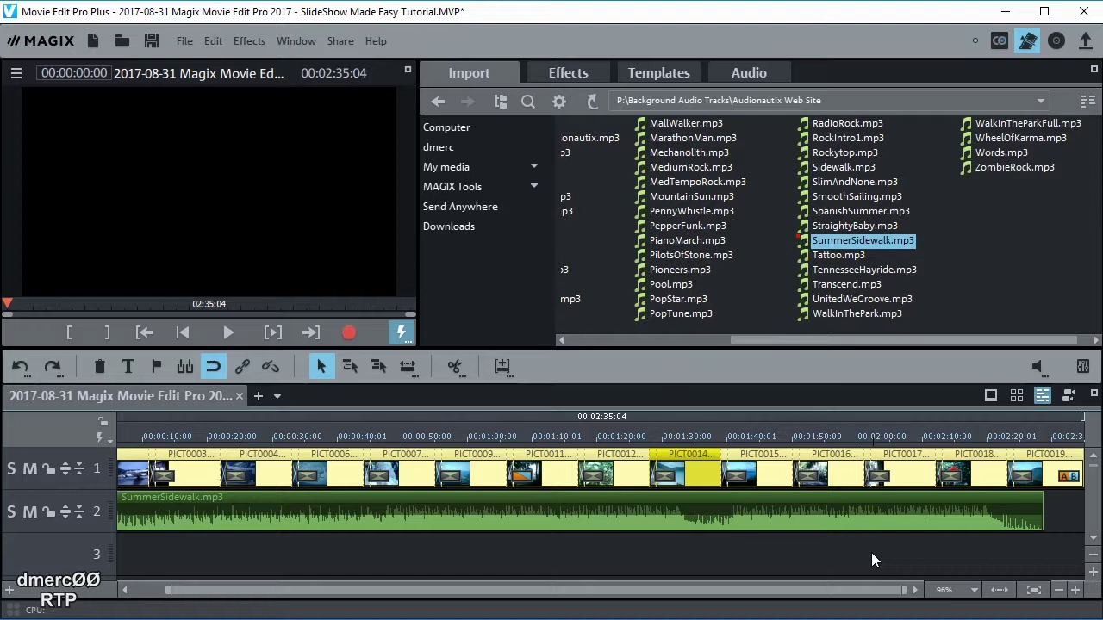
{"action": "left_click", "coordinate": [746, 546]}
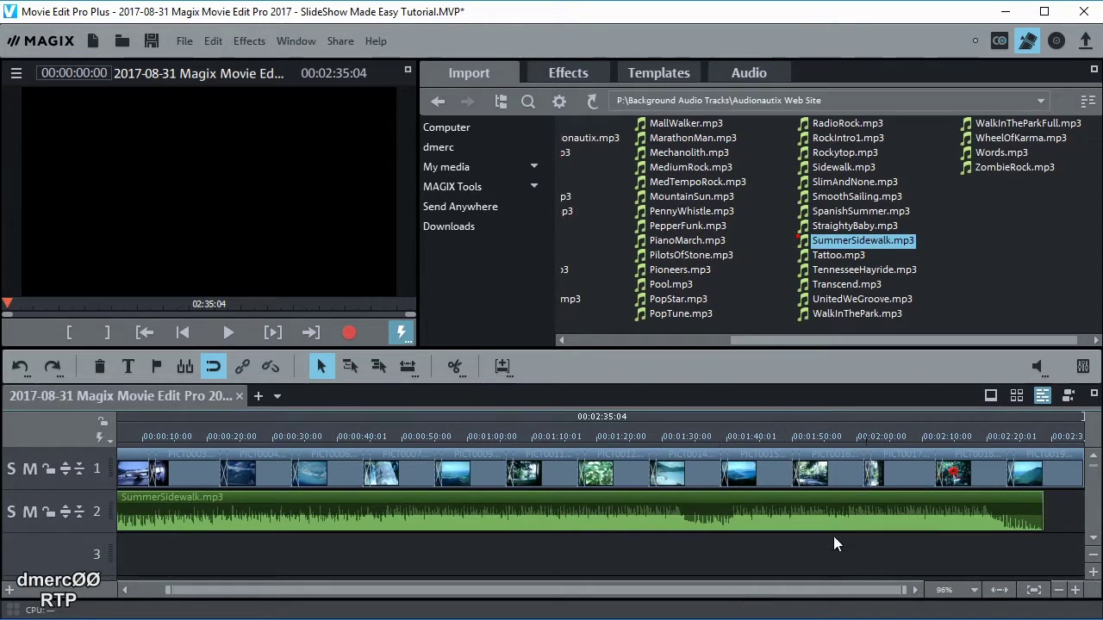
{"action": "left_click", "coordinate": [408, 369]}
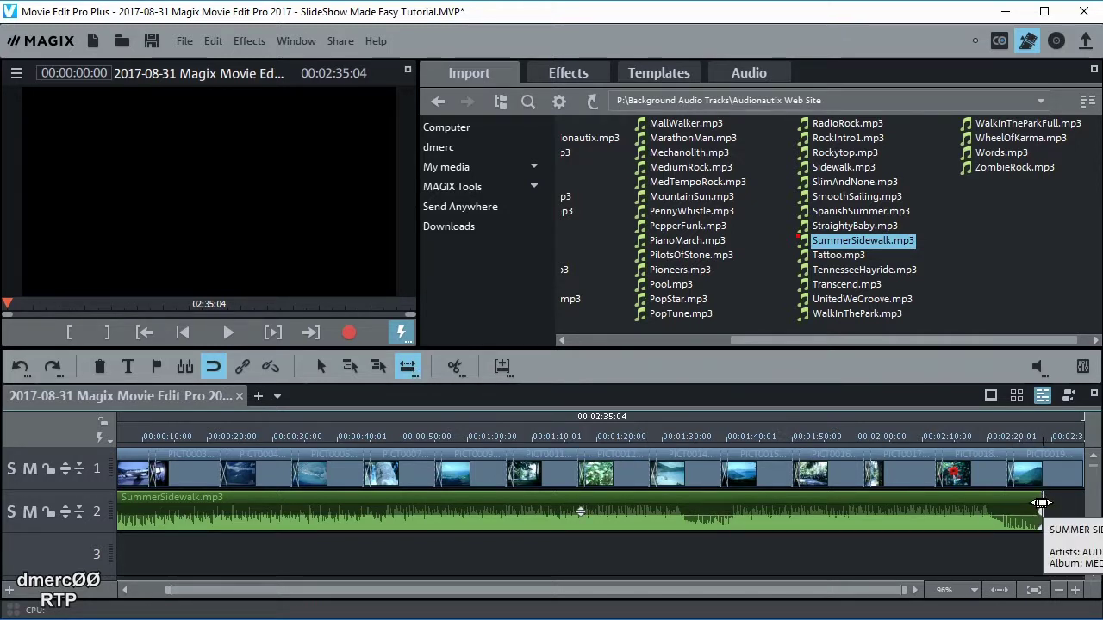
{"action": "left_click_drag", "start_coordinate": [1041, 504], "coordinate": [1081, 512]}
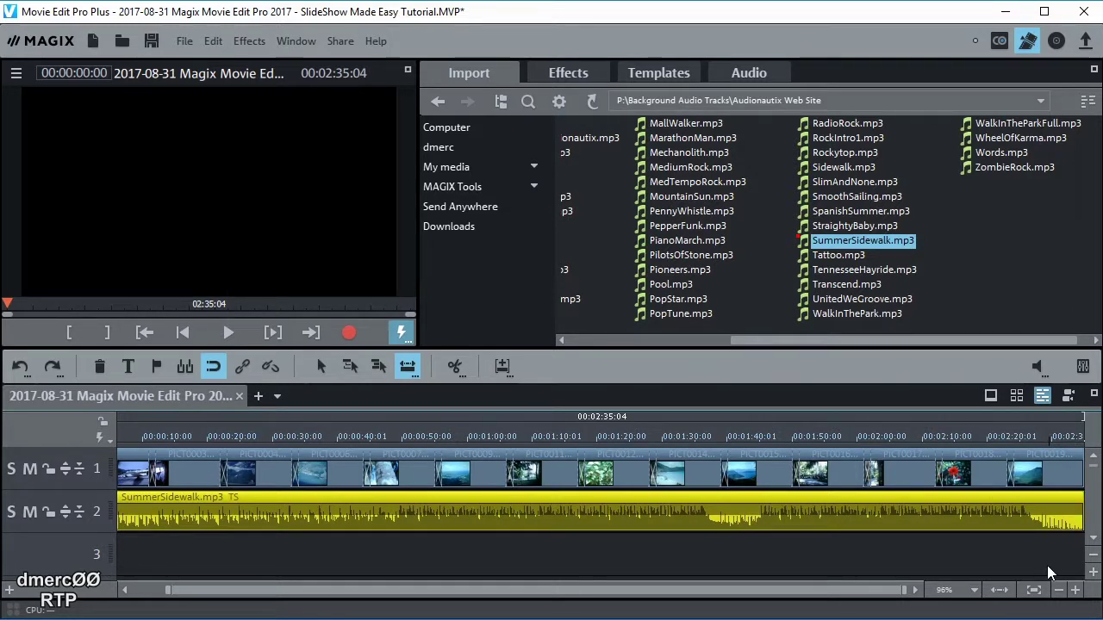
- Add a fade-out to the end of the last photo, PICT0019, and place the playhead just before that photo
{"action": "left_click", "coordinate": [967, 437]}
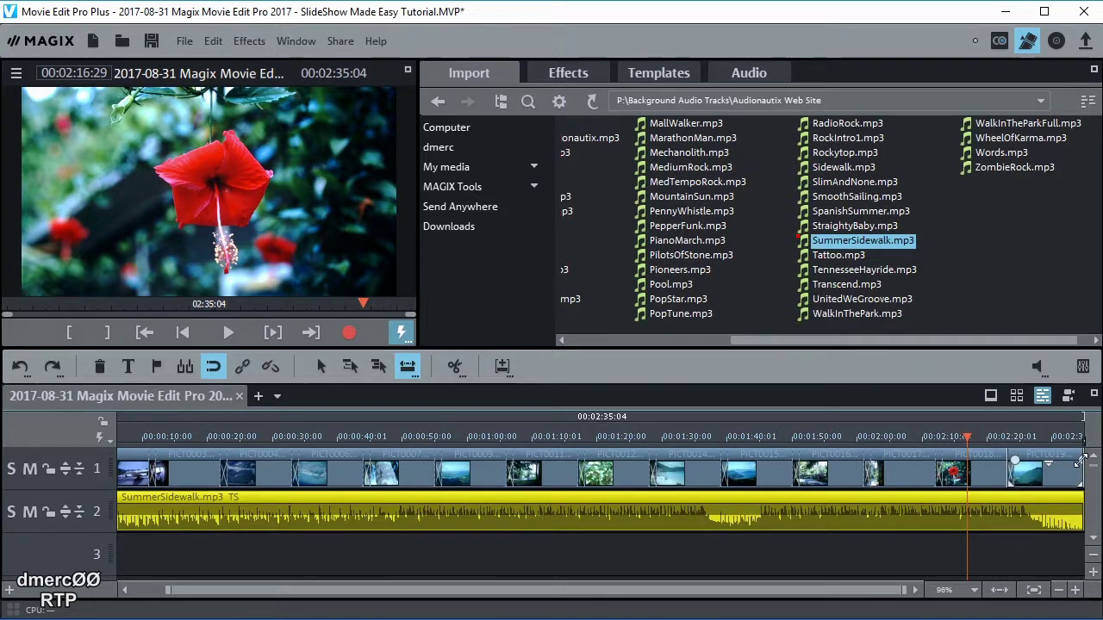
{"action": "left_click", "coordinate": [1077, 465]}
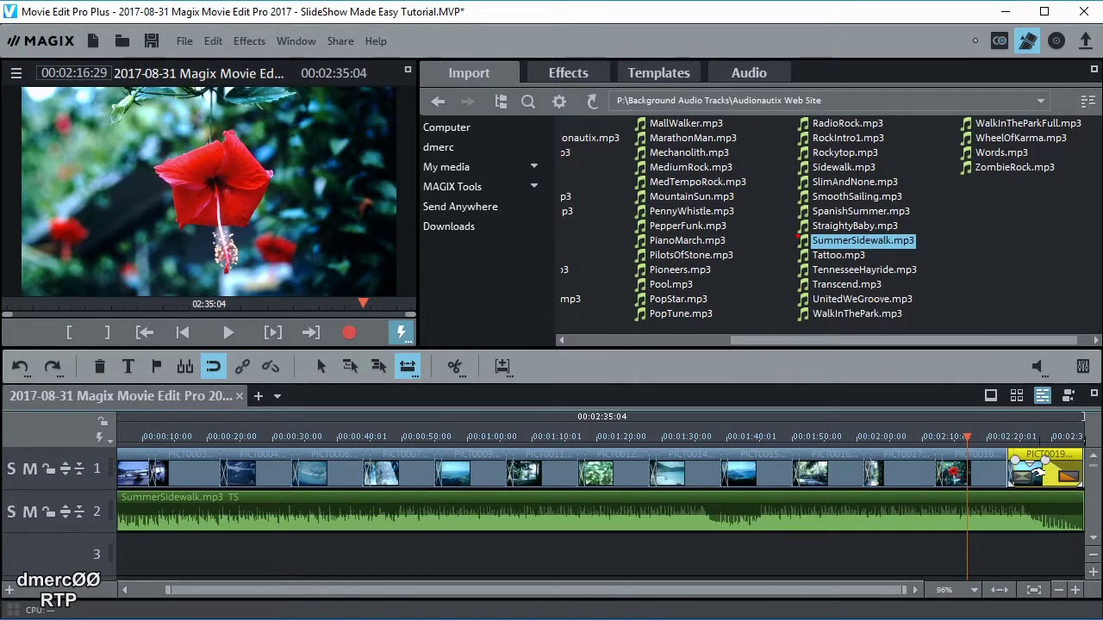
{"action": "double_click", "coordinate": [995, 439]}
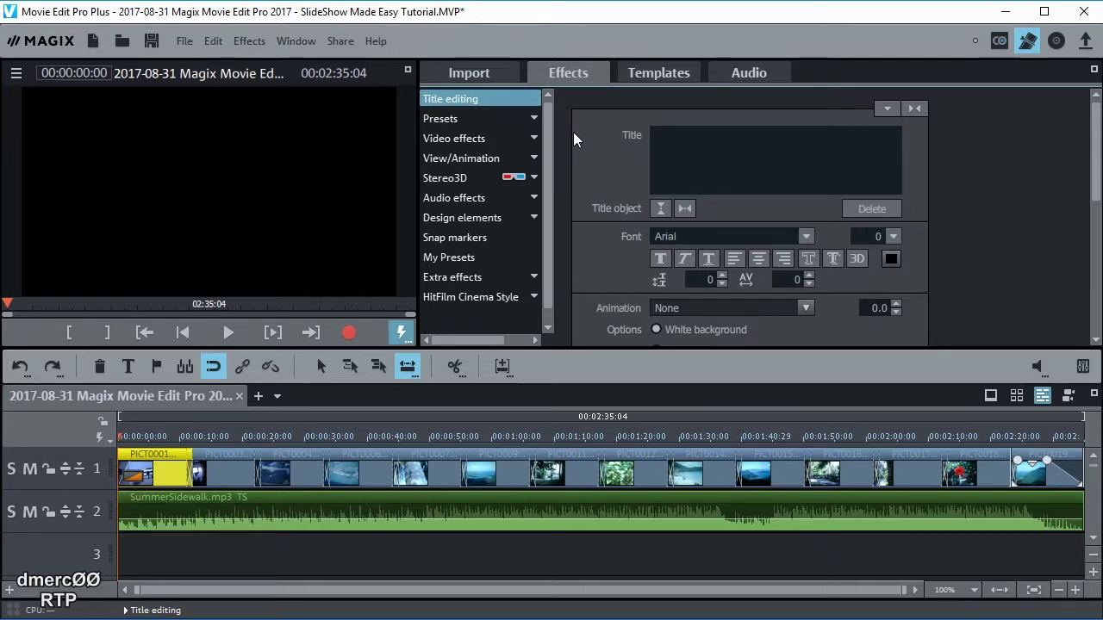
- Preview the Banderole orange template from the Captions Basic title templates and add it at the start of track 3
{"action": "left_click", "coordinate": [653, 69]}
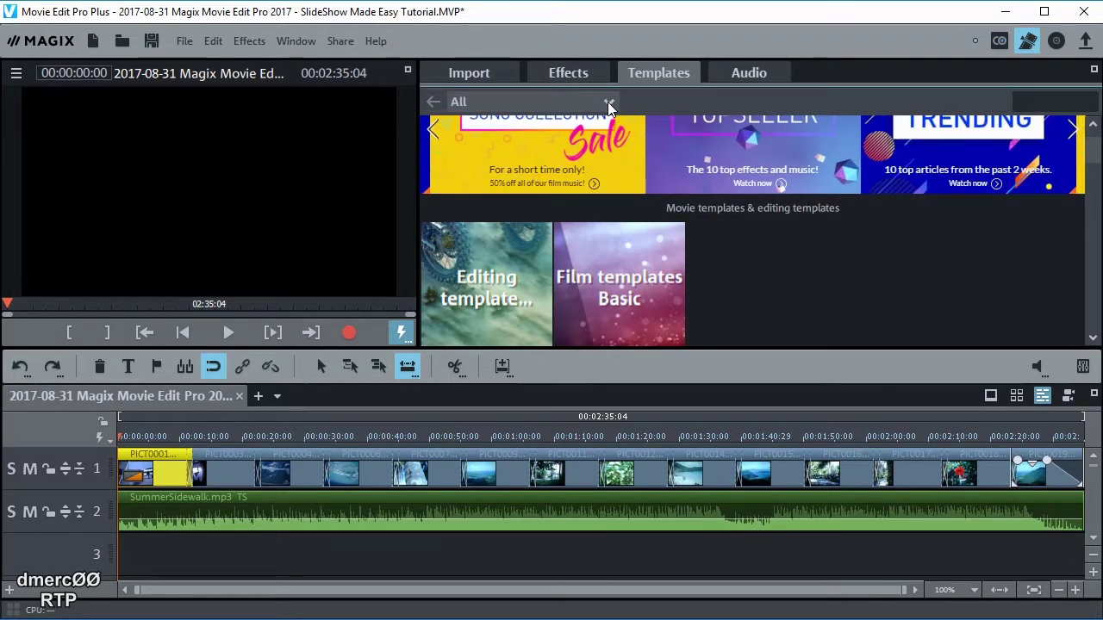
{"action": "left_click", "coordinate": [607, 101]}
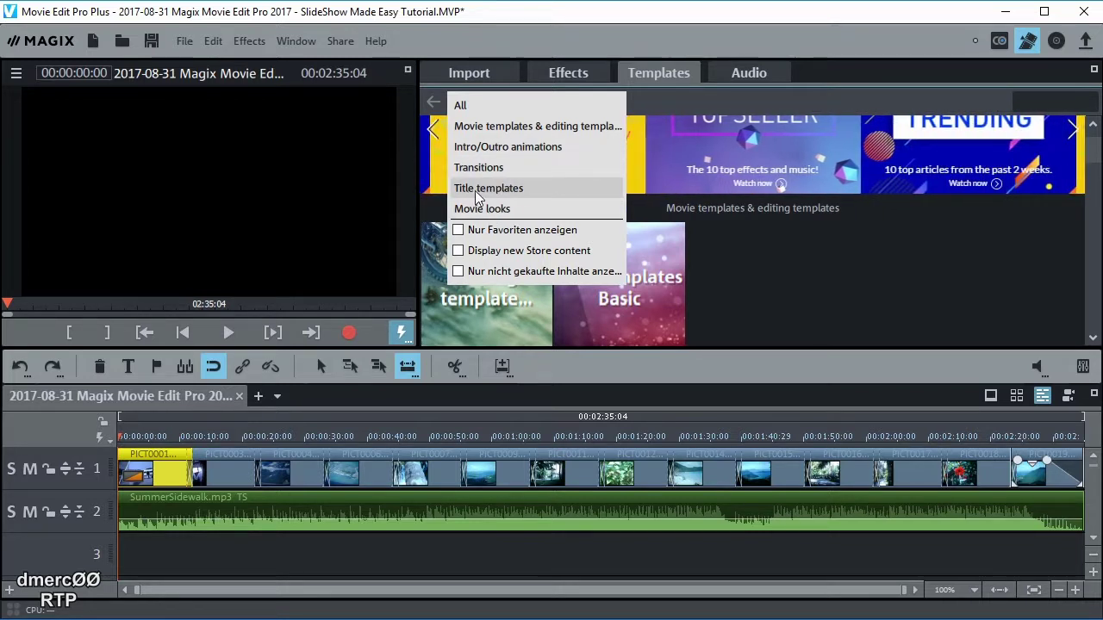
{"action": "left_click", "coordinate": [484, 189]}
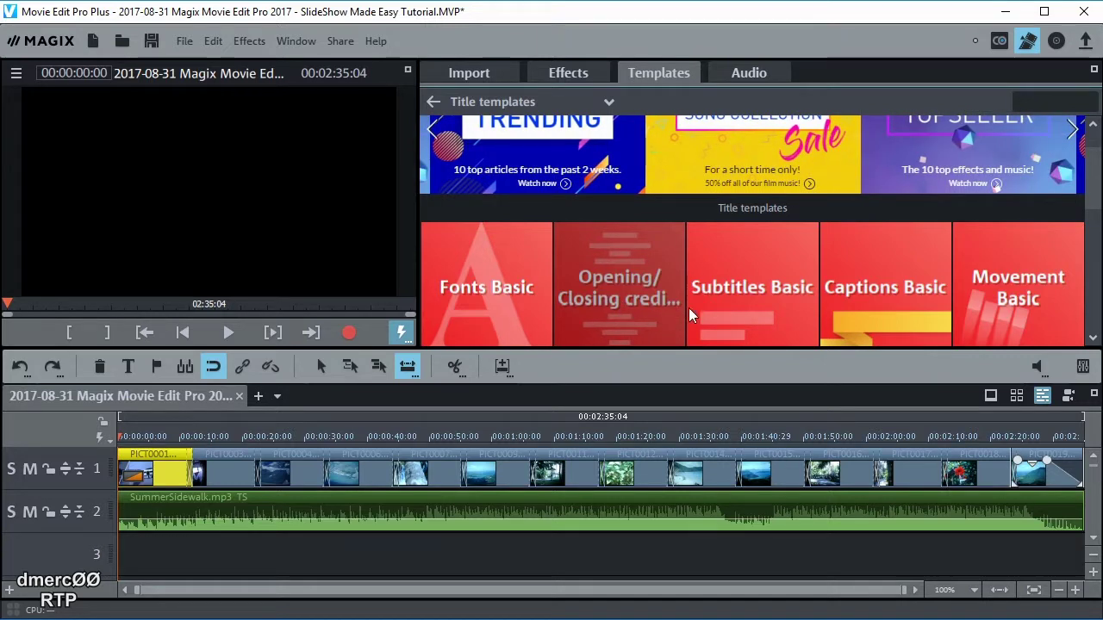
{"action": "left_click", "coordinate": [879, 287]}
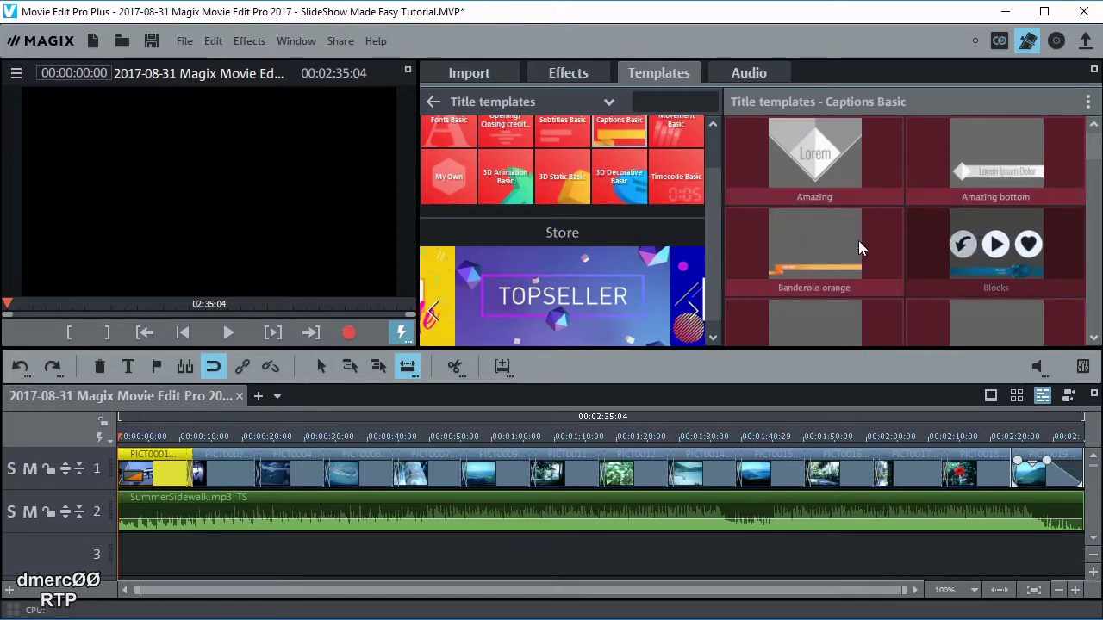
{"action": "mouse_move", "coordinate": [827, 269]}
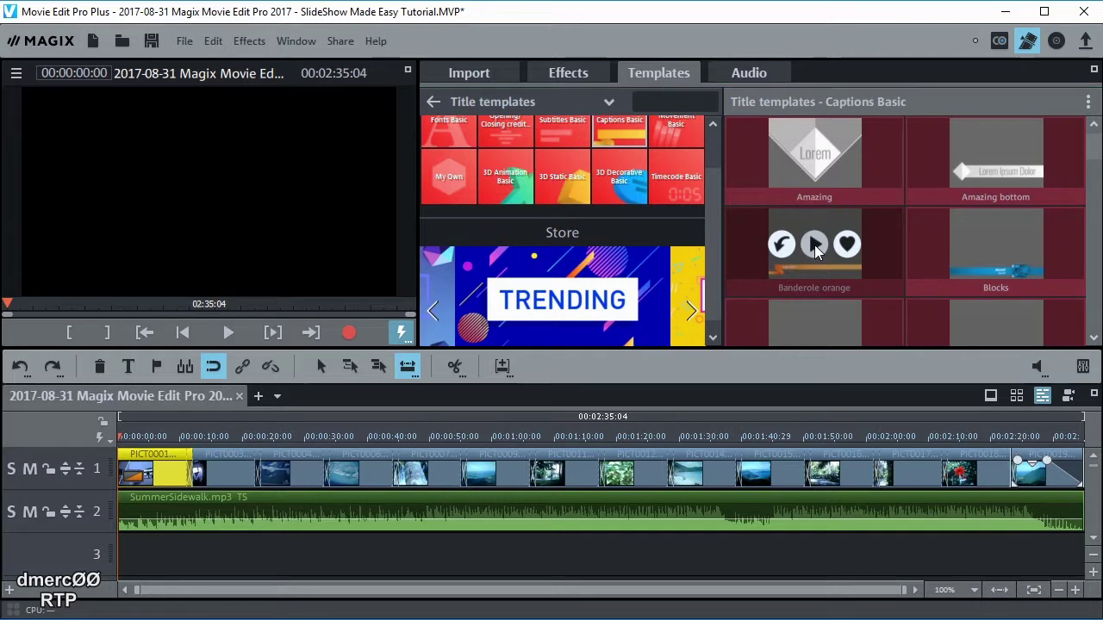
{"action": "left_click", "coordinate": [815, 245]}
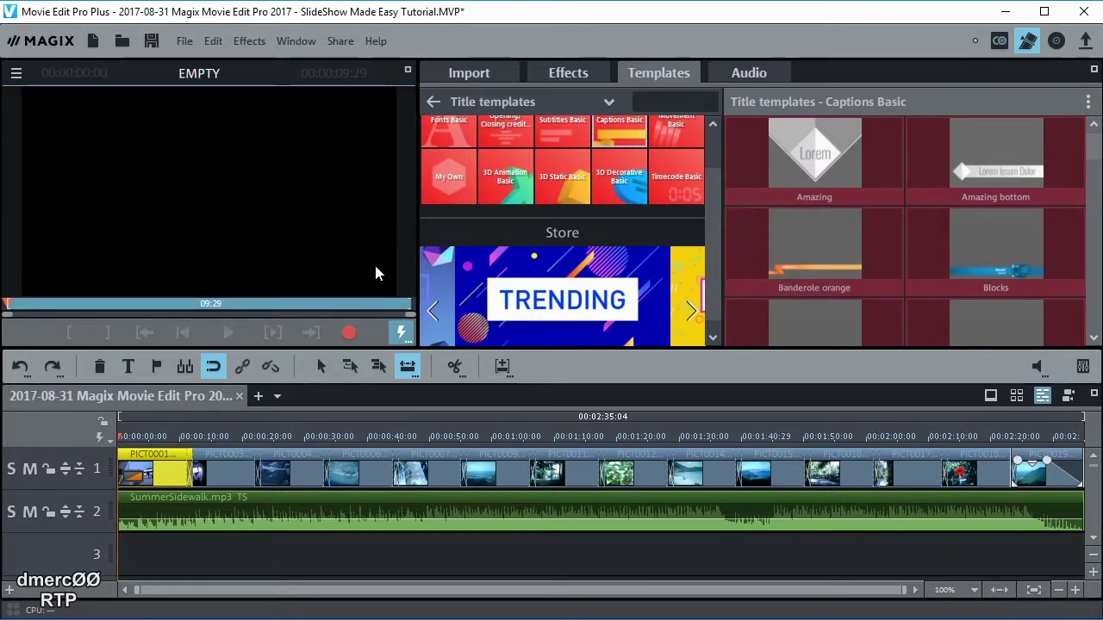
{"action": "mouse_move", "coordinate": [754, 239]}
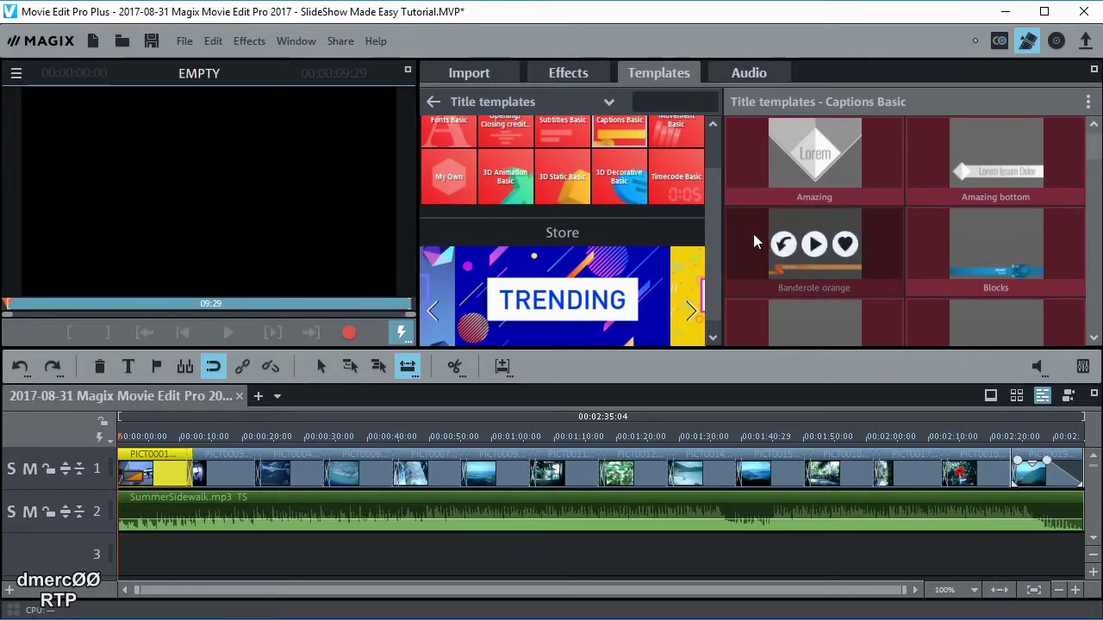
{"action": "left_click", "coordinate": [814, 244]}
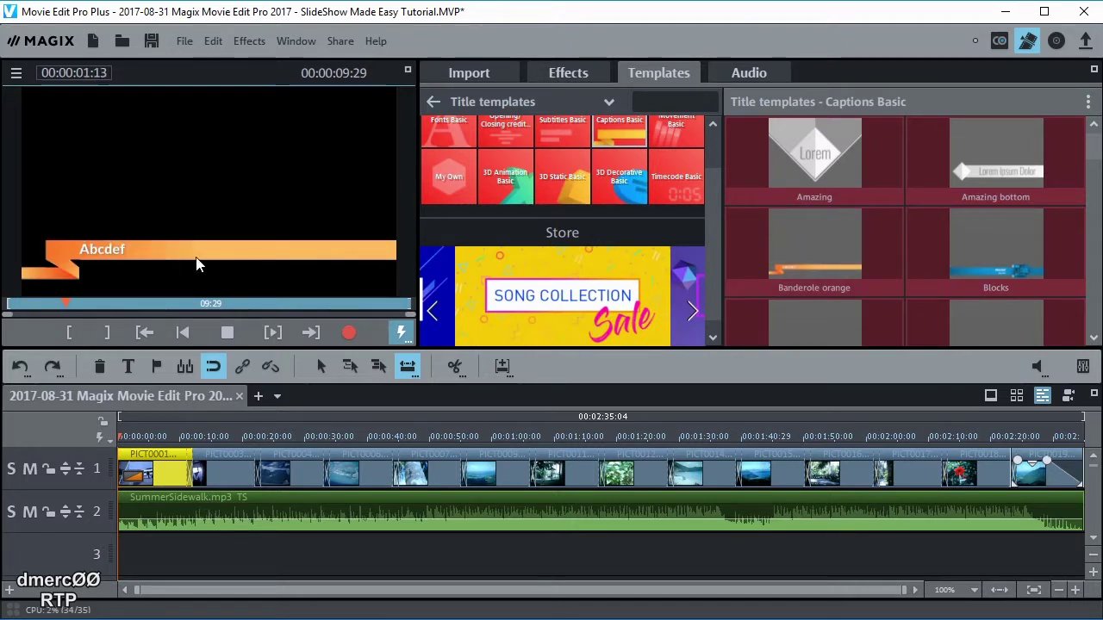
{"action": "mouse_move", "coordinate": [806, 225]}
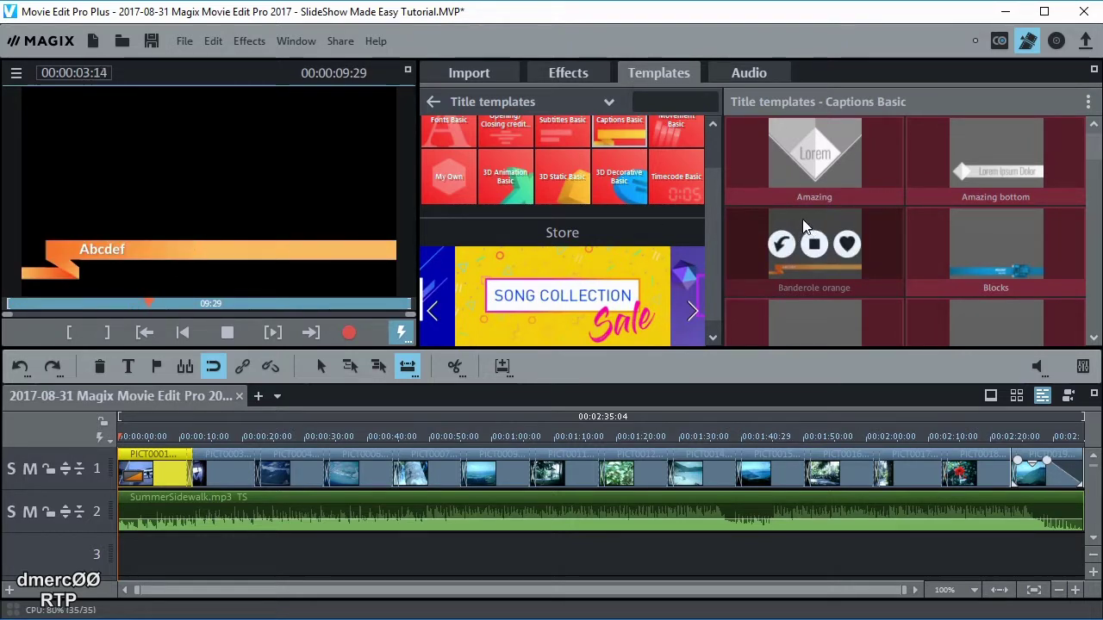
{"action": "left_click_drag", "start_coordinate": [802, 226], "coordinate": [129, 552]}
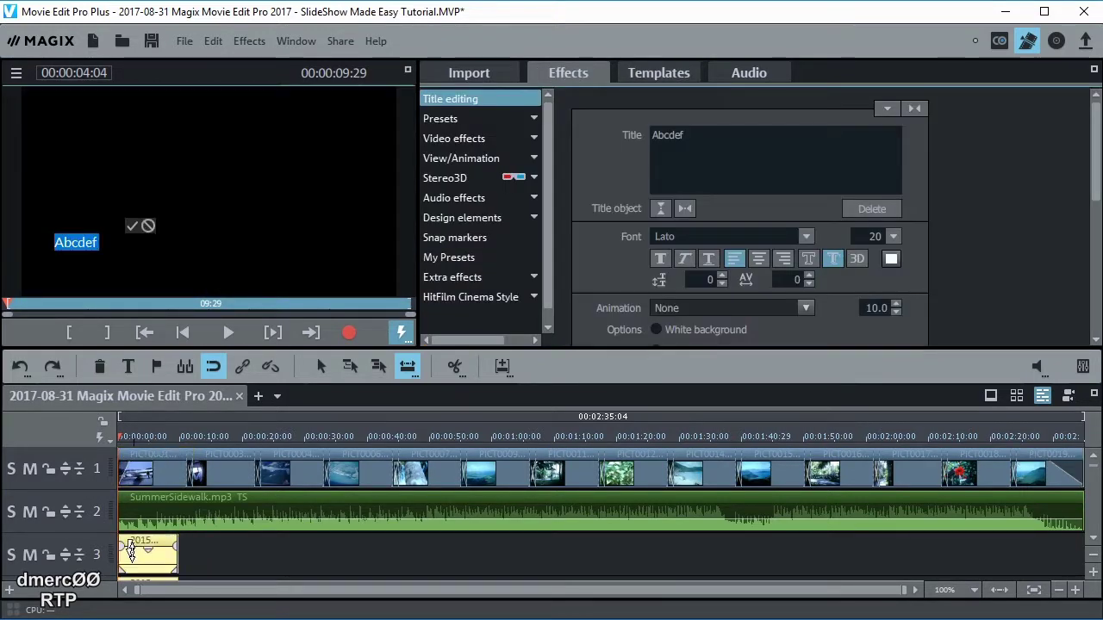
- Replace the placeholder text of the opening caption with "St Johns Virgin Islands" and accept it
{"action": "left_click", "coordinate": [80, 242]}
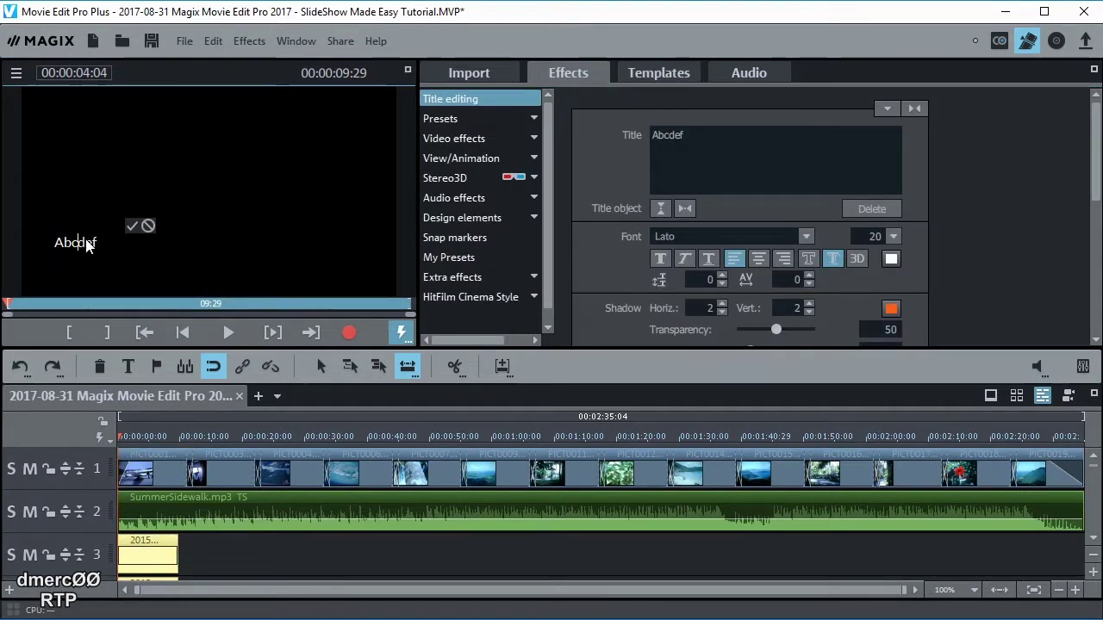
{"action": "left_click_drag", "start_coordinate": [101, 246], "coordinate": [50, 241]}
{"action": "type", "text": "St"}
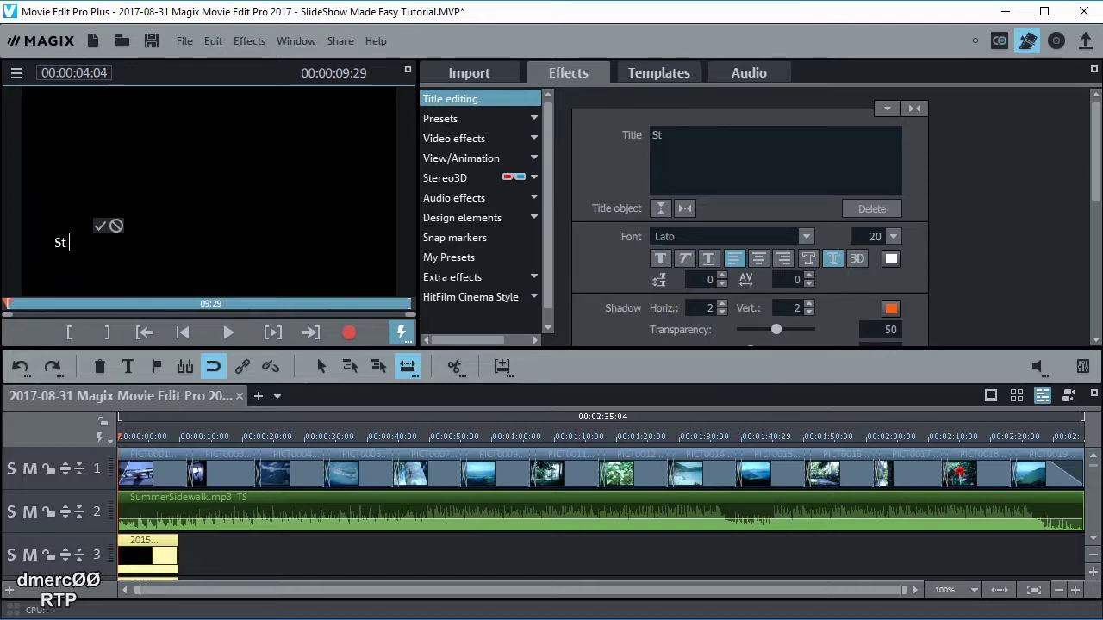
{"action": "type", "text": " Joh"}
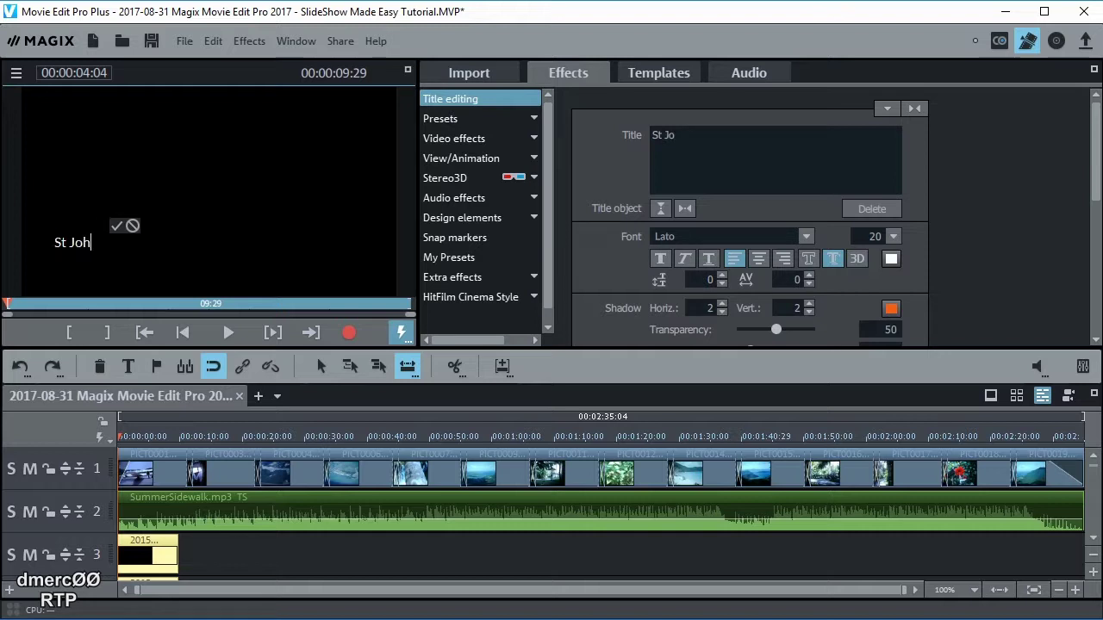
{"action": "type", "text": "ns"}
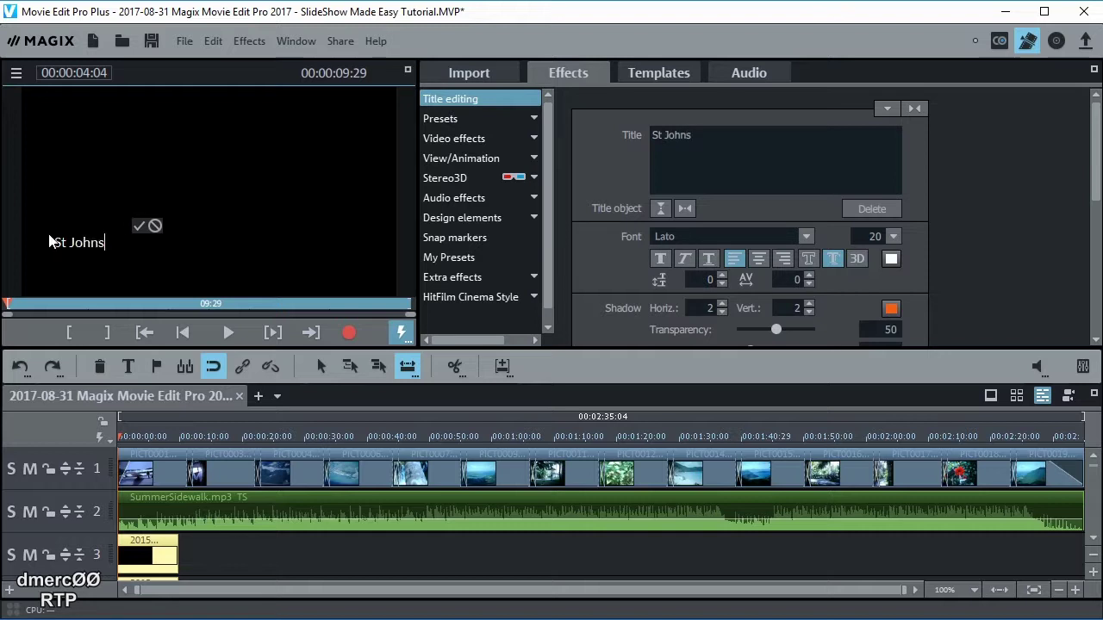
{"action": "type", "text": " Virgin "}
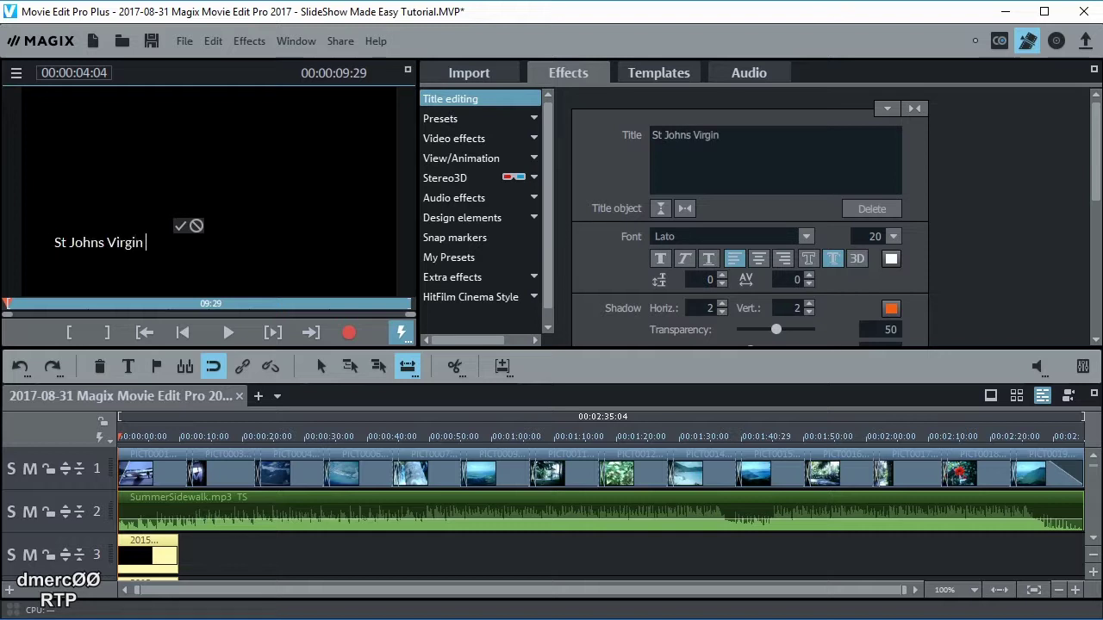
{"action": "type", "text": "Islan"}
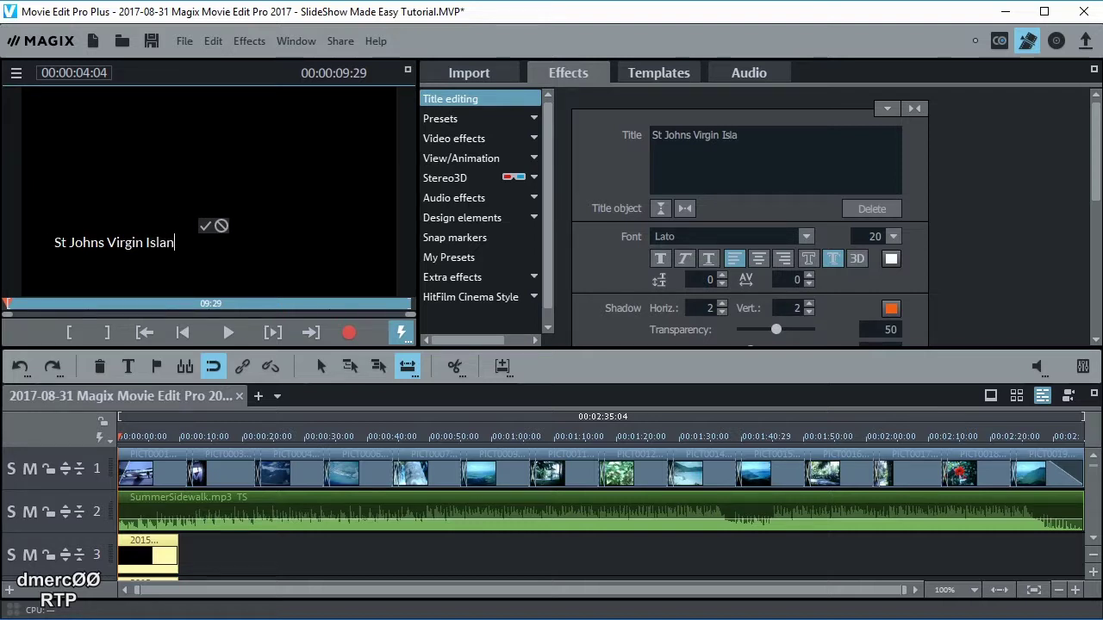
{"action": "type", "text": "s"}
{"action": "key", "text": "BackSpace"}
{"action": "type", "text": "dsd"}
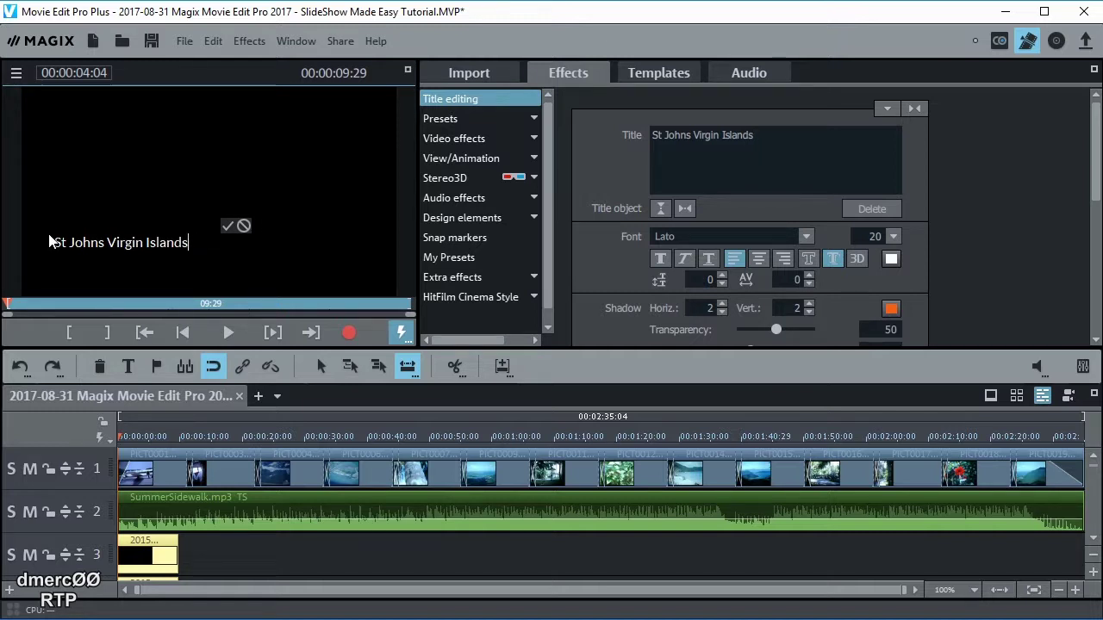
{"action": "left_click", "coordinate": [227, 225]}
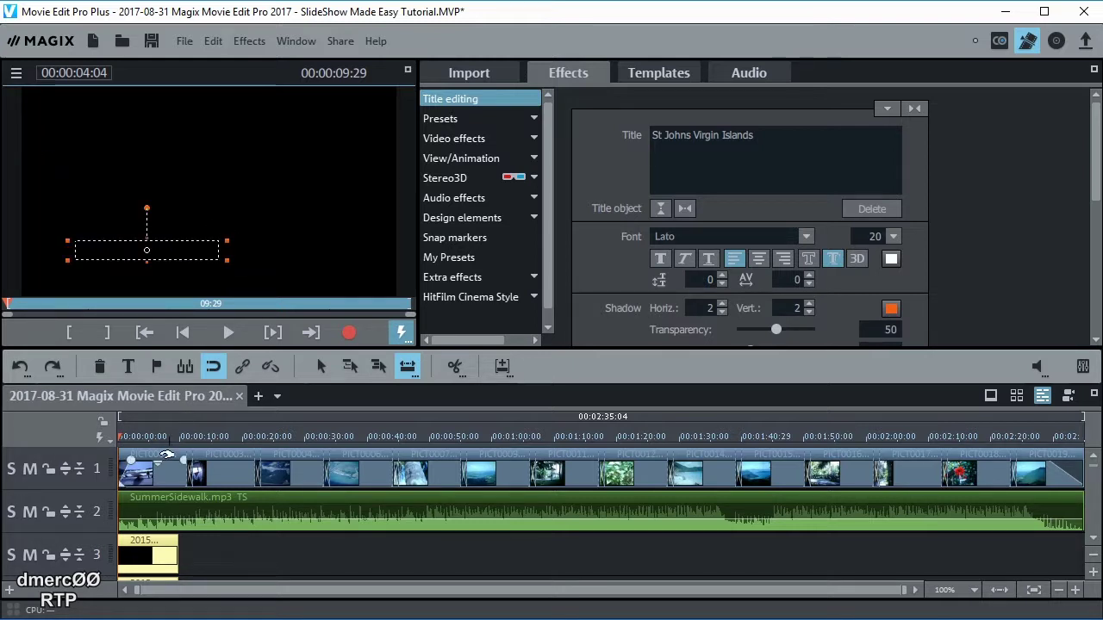
- Play the beginning of the slideshow to check the opening caption over the first photo
{"action": "left_click", "coordinate": [130, 441]}
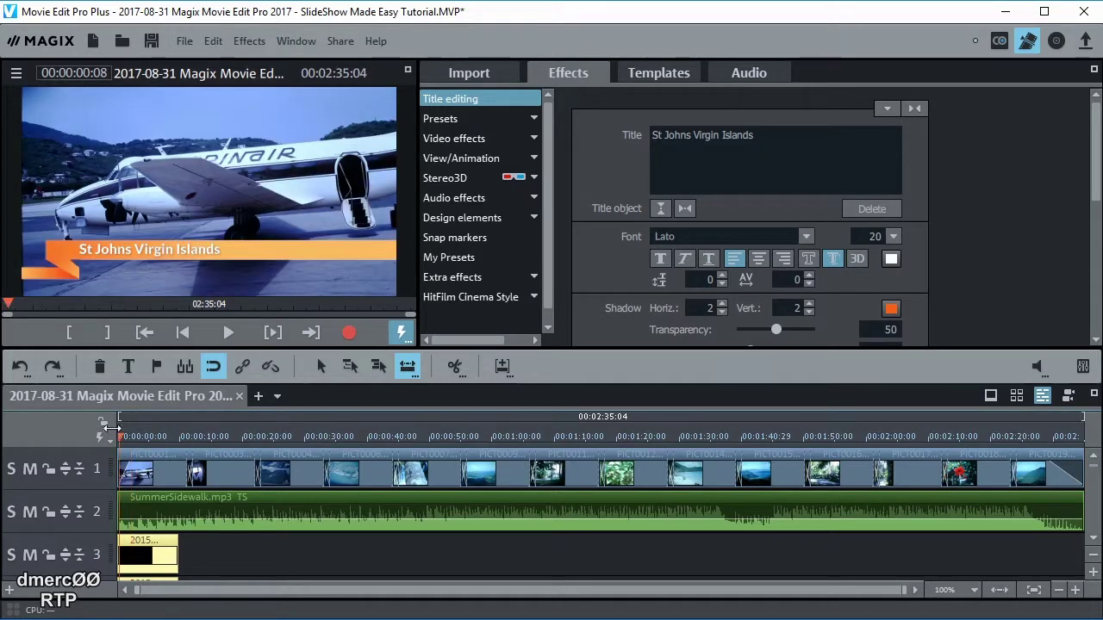
{"action": "key", "text": "space"}
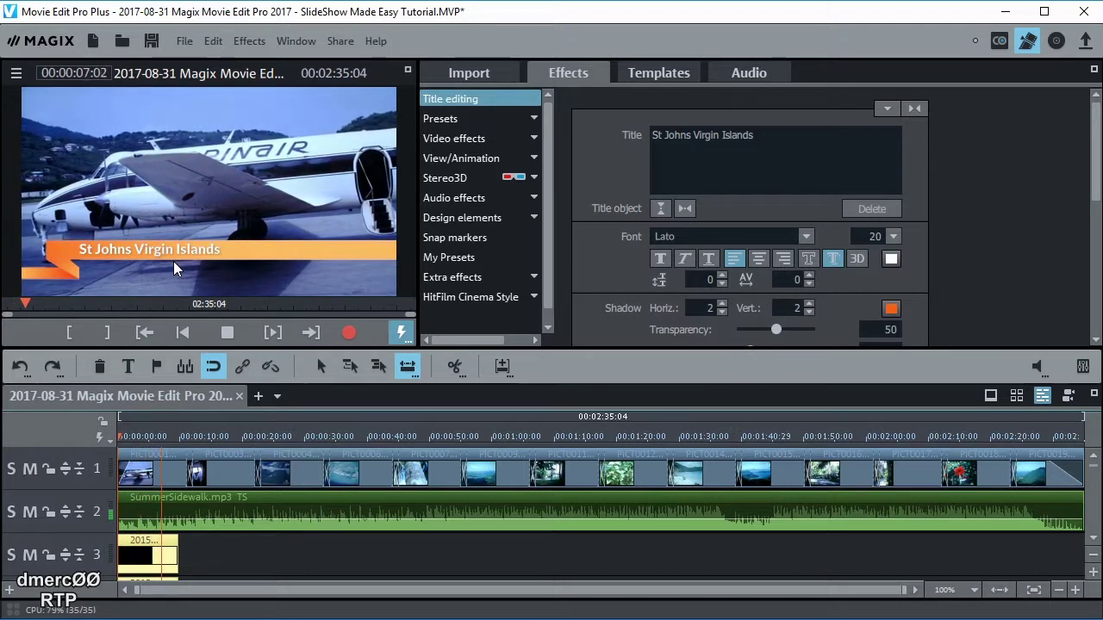
{"action": "key", "text": "space"}
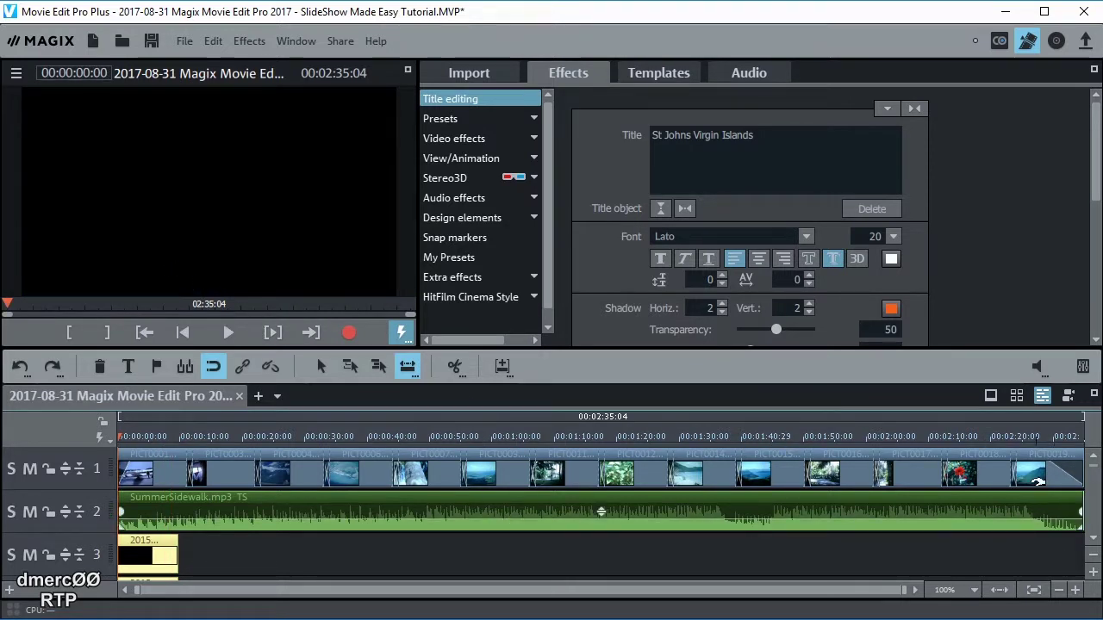
- Place the playhead at 00:02:28:15 over the last photo and show the Opening/Closing credits Basic title templates
{"action": "left_click", "coordinate": [1042, 435]}
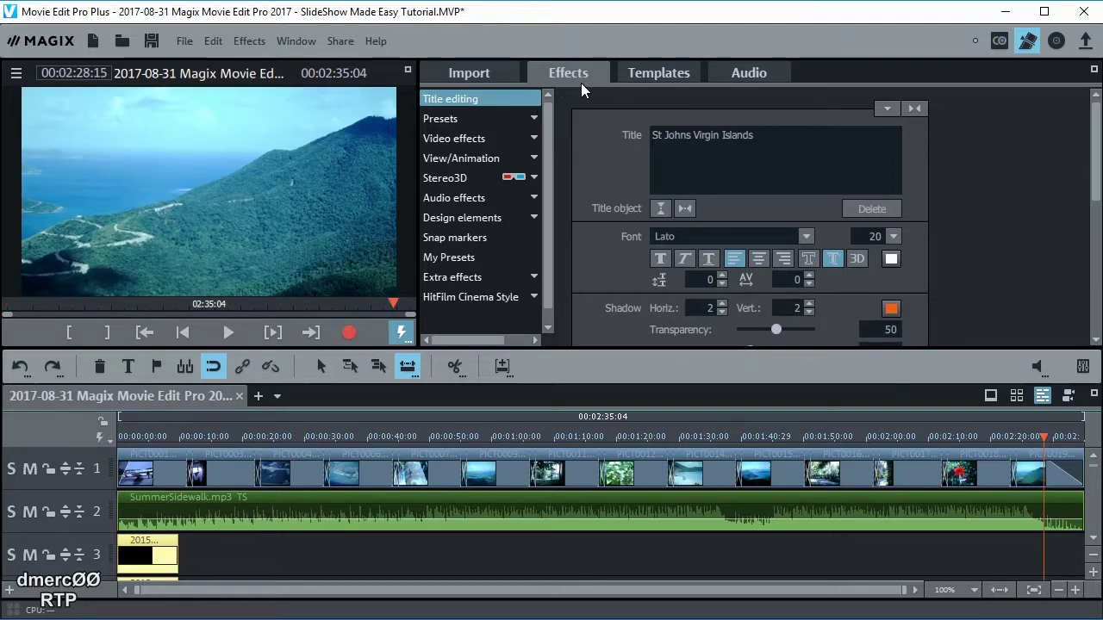
{"action": "left_click", "coordinate": [656, 73]}
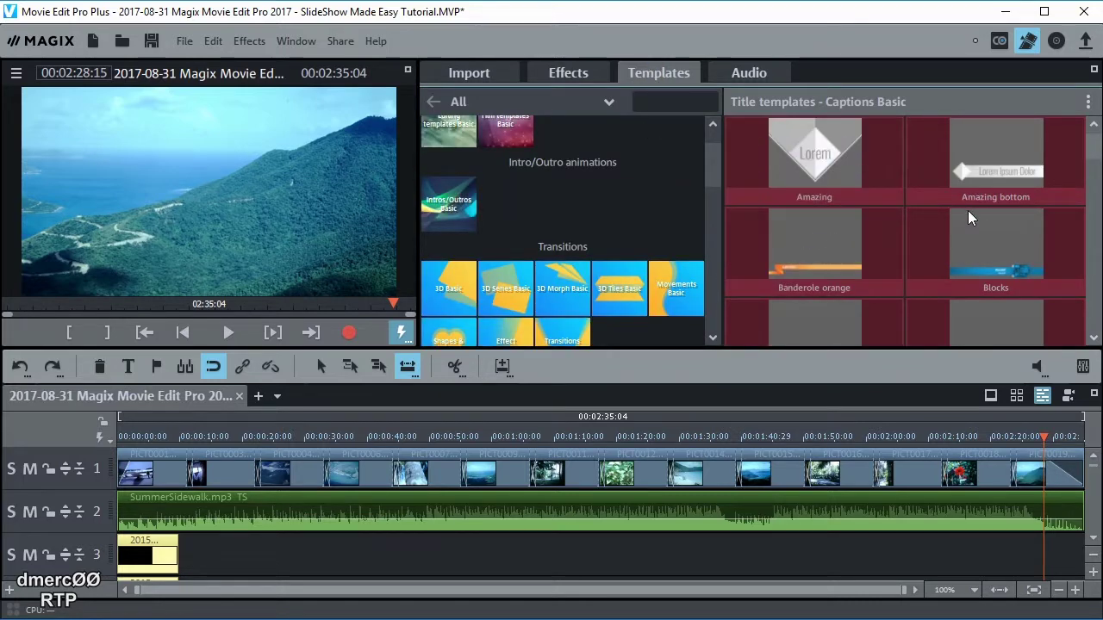
{"action": "left_click", "coordinate": [605, 99]}
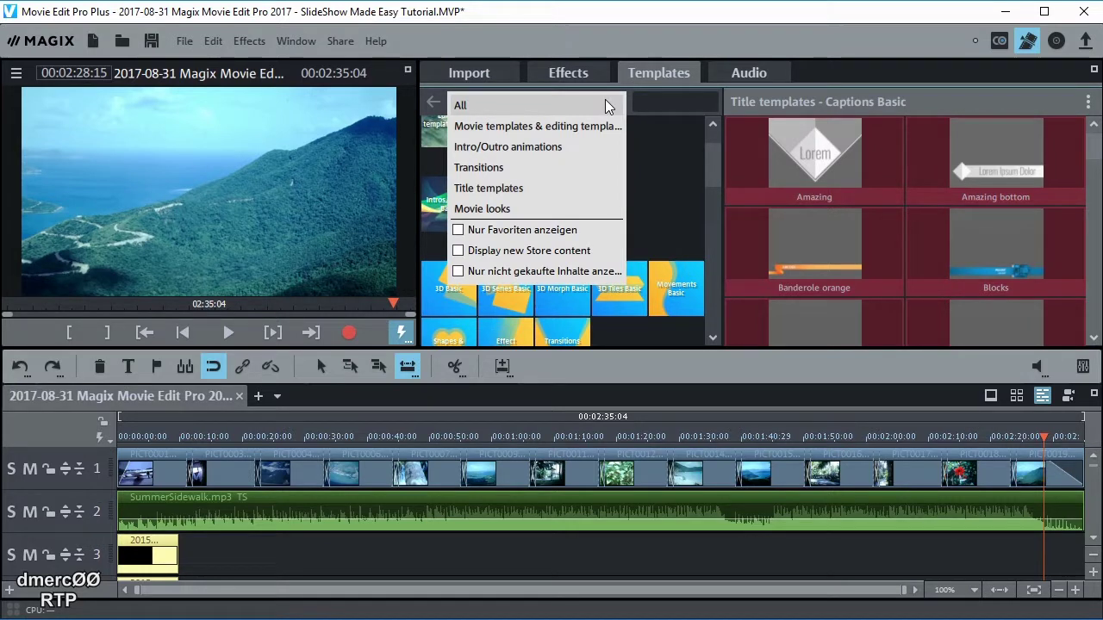
{"action": "left_click", "coordinate": [508, 189]}
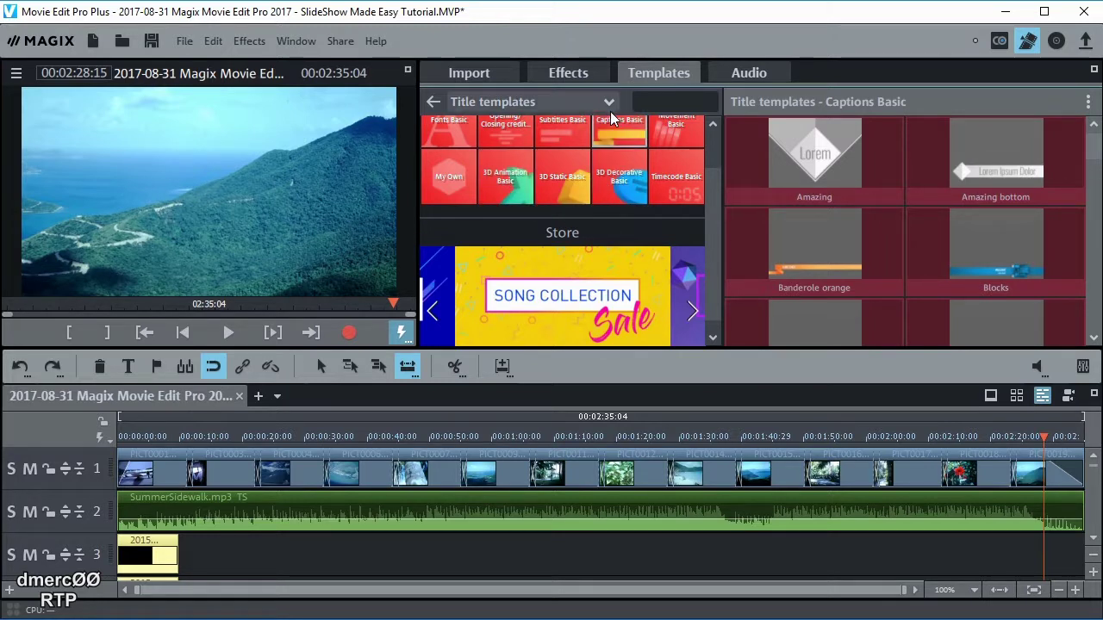
{"action": "scroll", "coordinate": [614, 135], "scroll_direction": "up", "scroll_amount": 1}
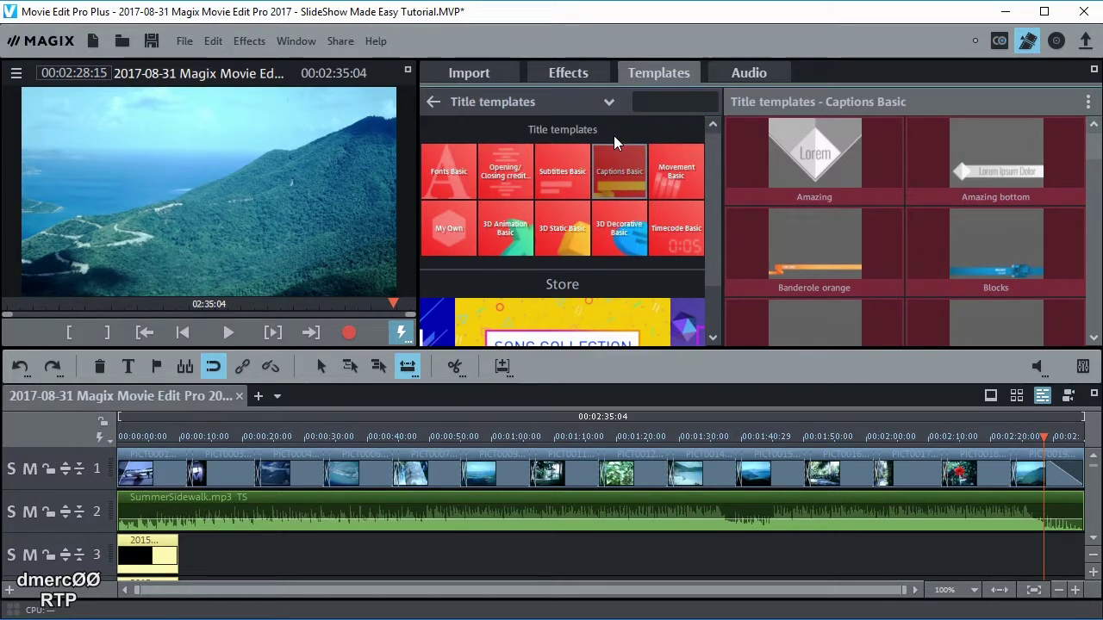
{"action": "left_click", "coordinate": [505, 175]}
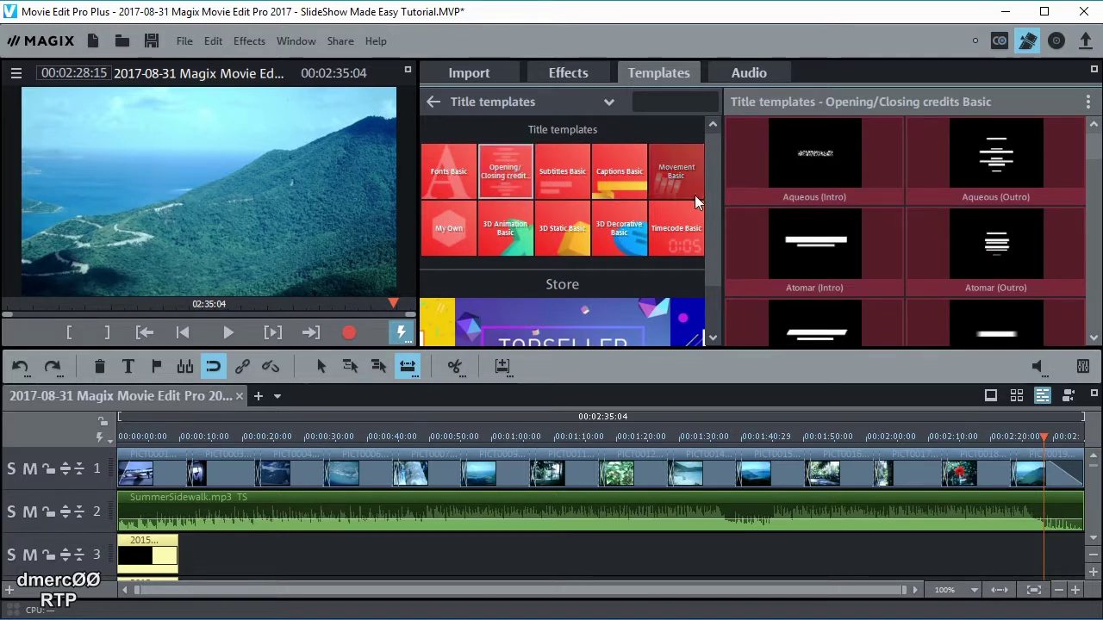
- Preview the Aqueous (Intro) template and add it to track 3 beneath the fade-out of the last photo
{"action": "mouse_move", "coordinate": [835, 201]}
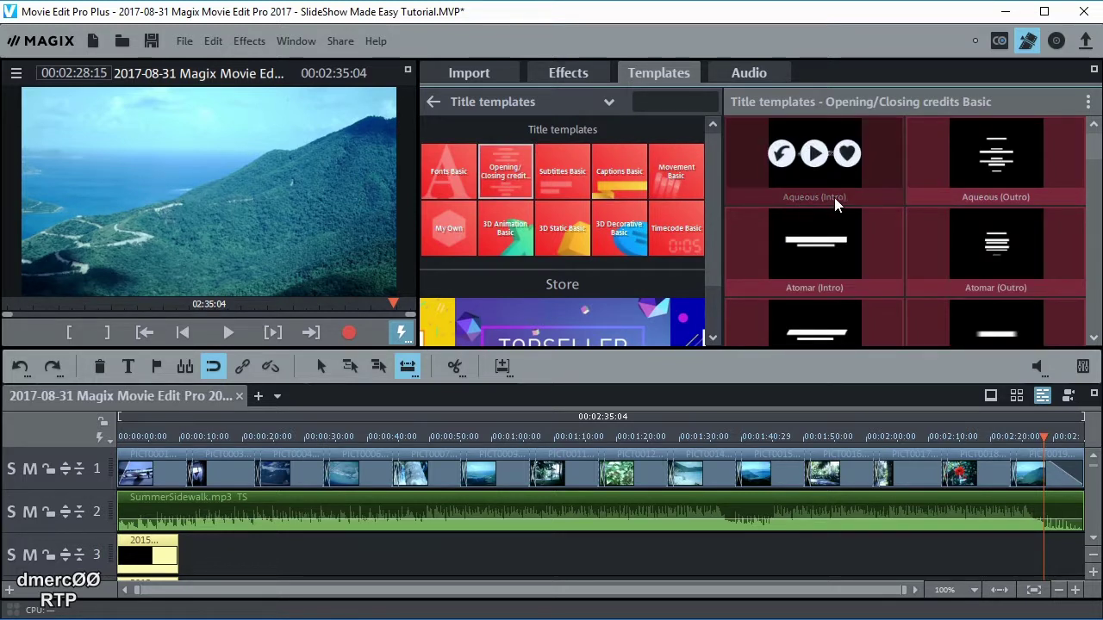
{"action": "left_click", "coordinate": [815, 157]}
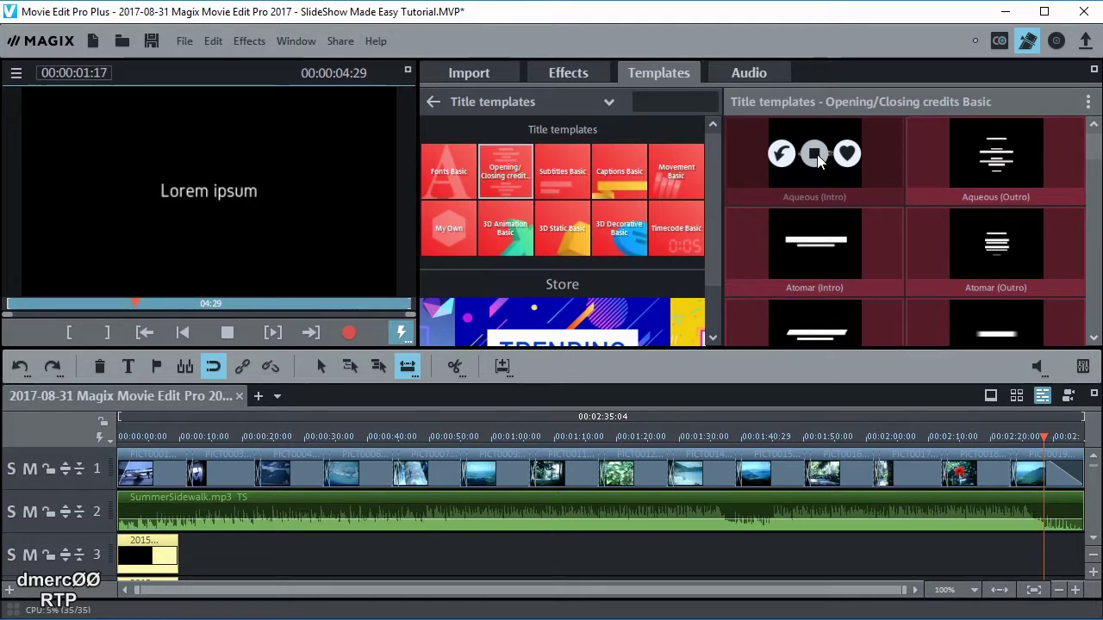
{"action": "left_click", "coordinate": [819, 158]}
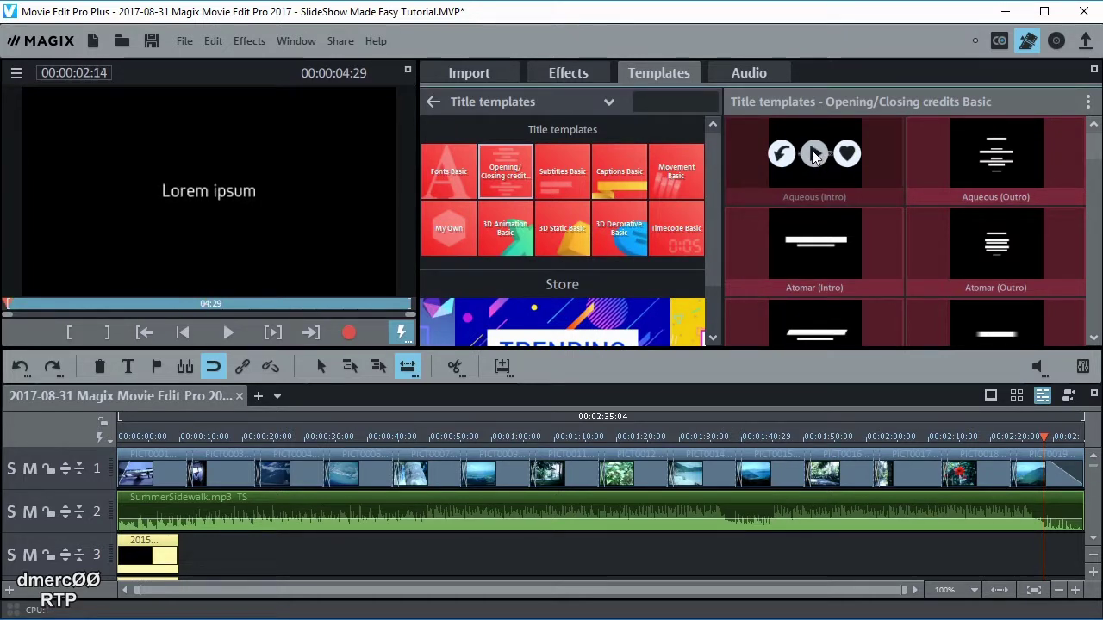
{"action": "scroll", "coordinate": [817, 168], "scroll_direction": "down", "scroll_amount": 1}
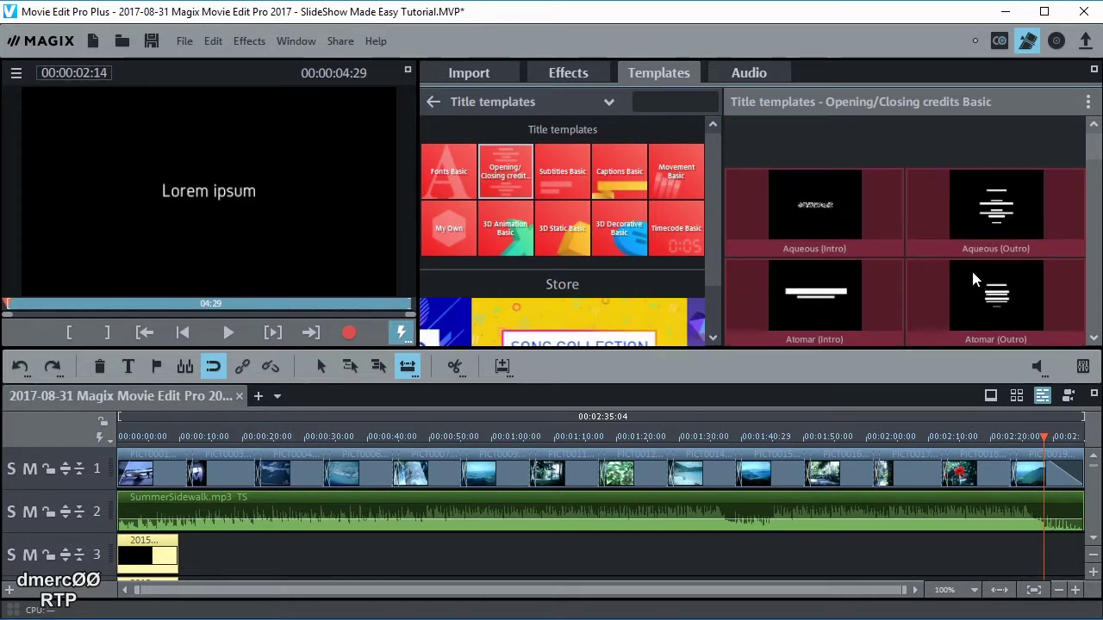
{"action": "scroll", "coordinate": [918, 149], "scroll_direction": "up", "scroll_amount": 1}
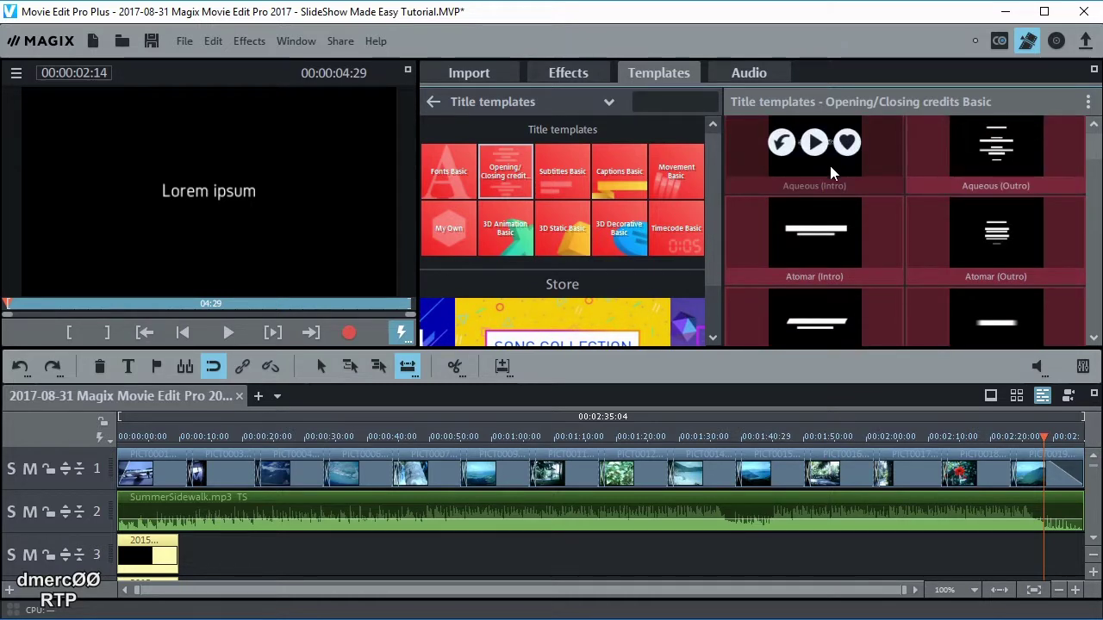
{"action": "left_click_drag", "start_coordinate": [829, 165], "coordinate": [1067, 549]}
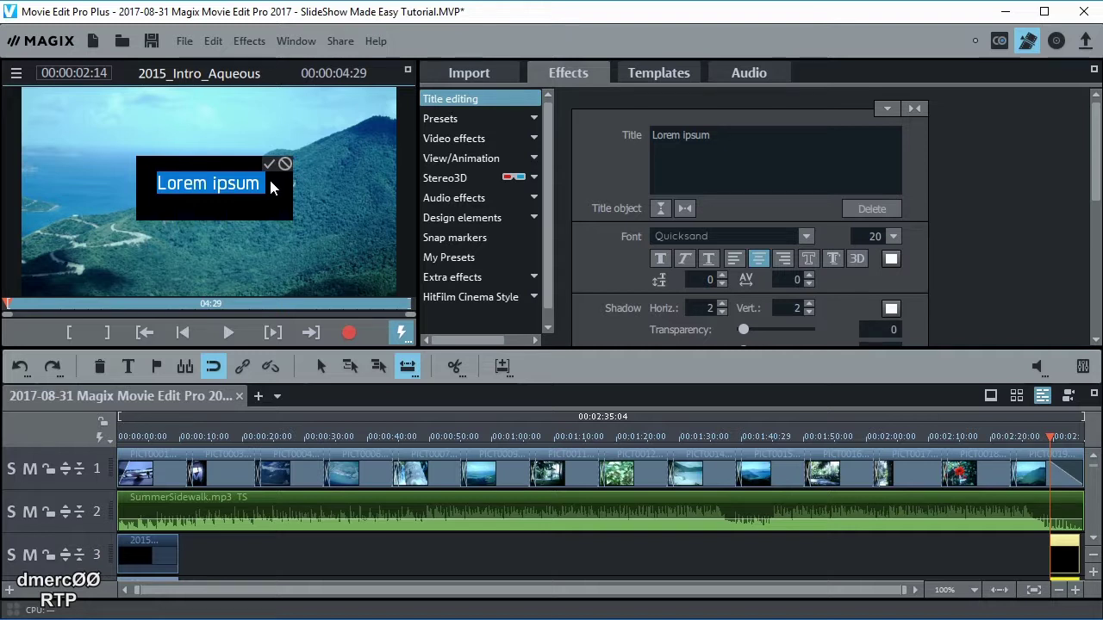
- Set the closing title's text to "FIN", play the ending to check it, and deselect the title
{"action": "type", "text": "FIN"}
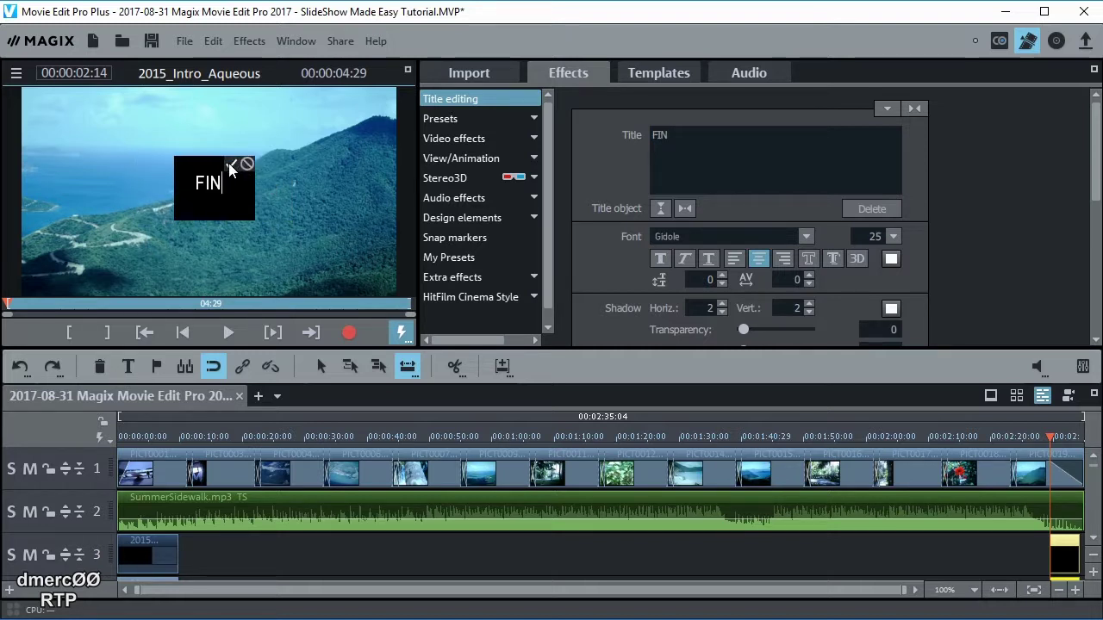
{"action": "left_click", "coordinate": [231, 165]}
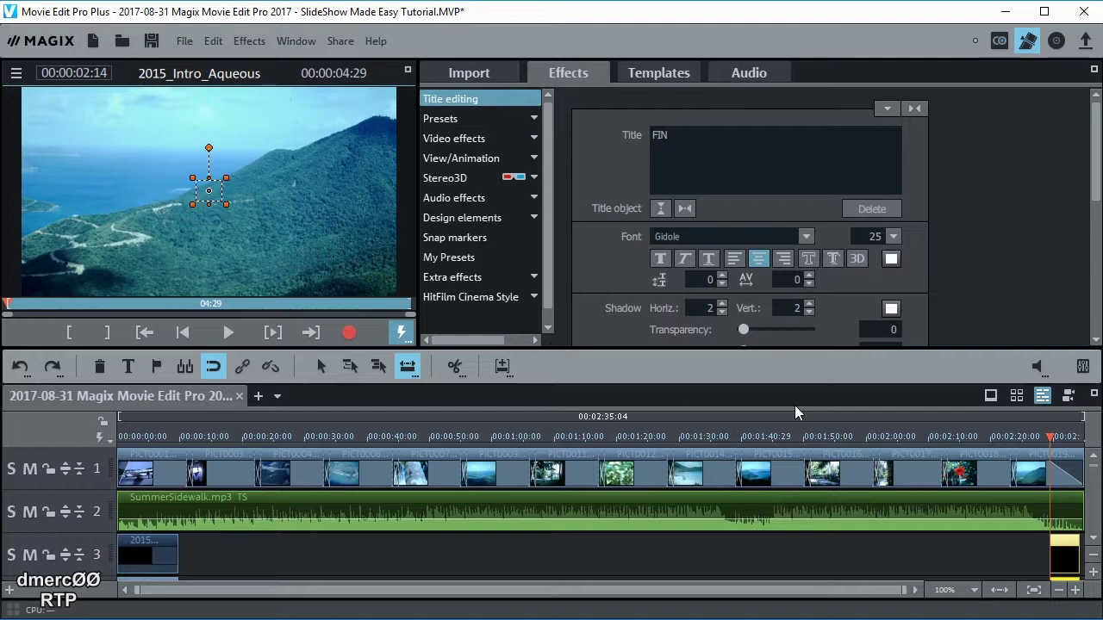
{"action": "left_click", "coordinate": [1050, 437]}
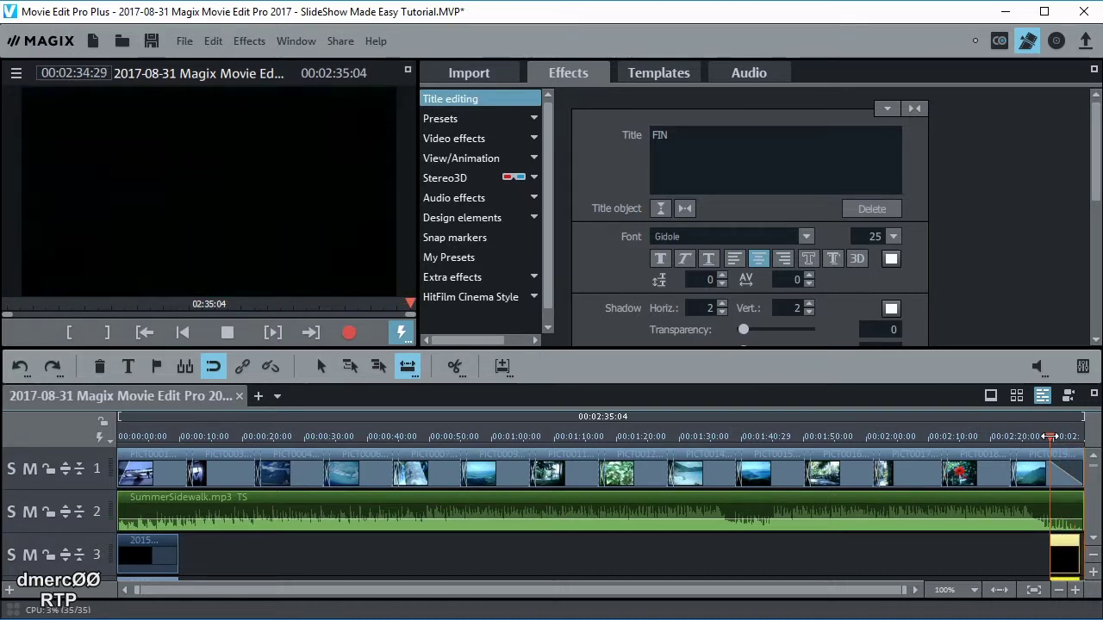
{"action": "left_click", "coordinate": [793, 557]}
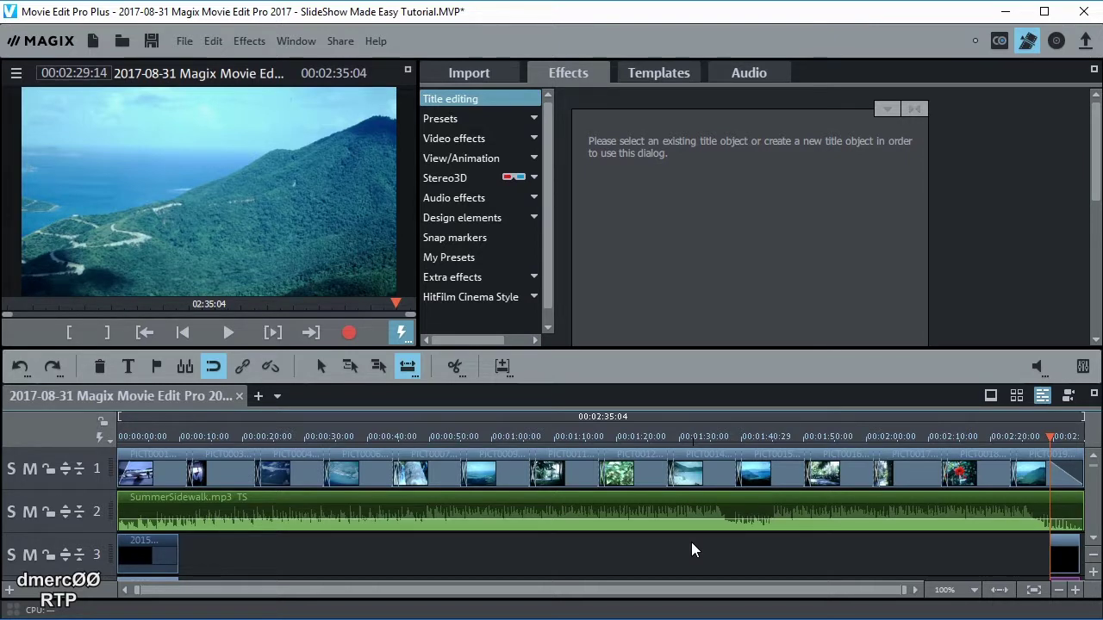
- Export the movie as MPEG-4 video with the preset MP4 FullHD 1920x1080 29.97p
{"action": "mouse_move", "coordinate": [561, 502]}
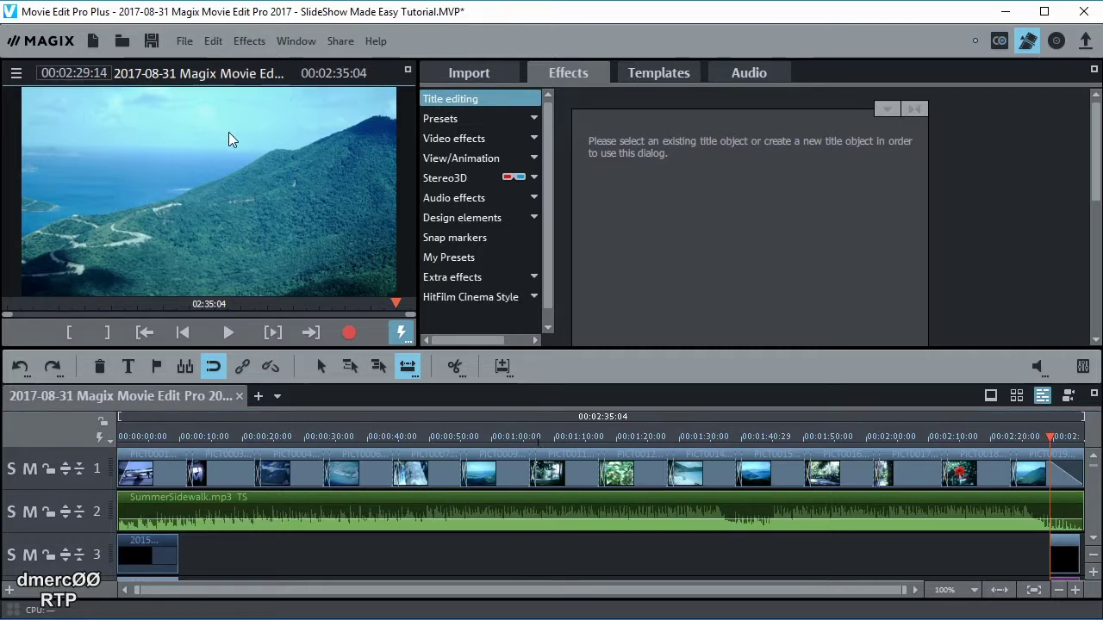
{"action": "left_click", "coordinate": [184, 42]}
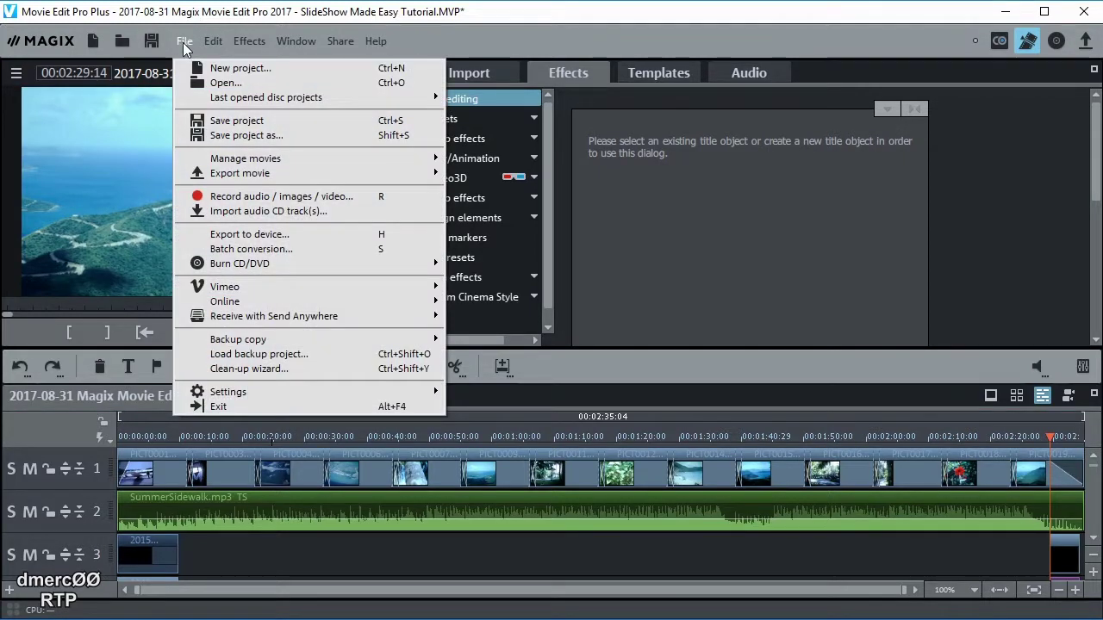
{"action": "mouse_move", "coordinate": [271, 173]}
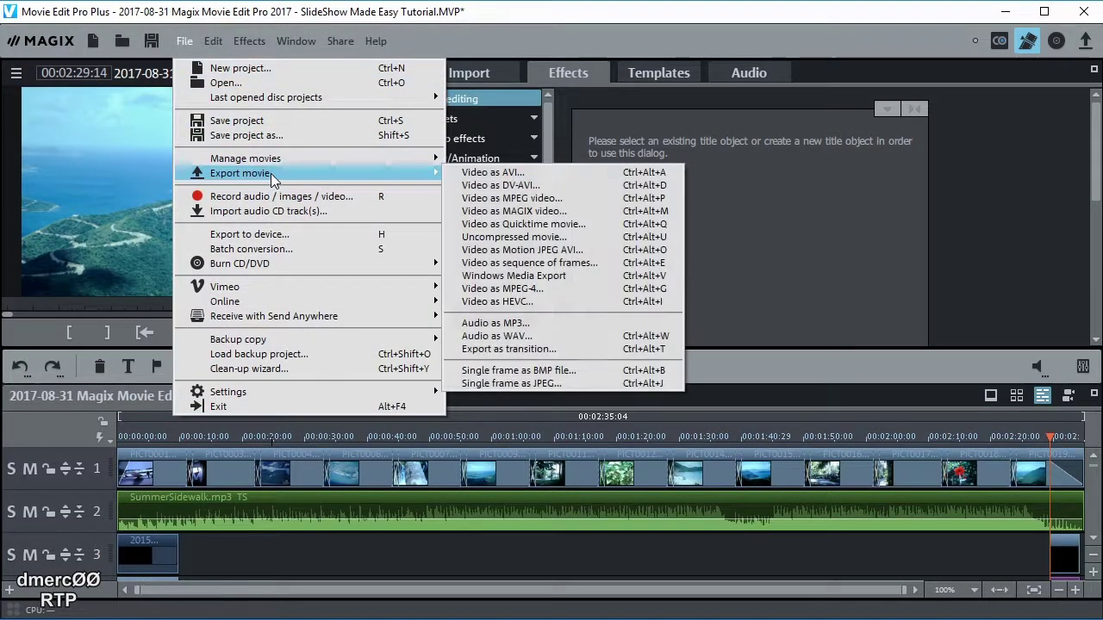
{"action": "left_click", "coordinate": [508, 288]}
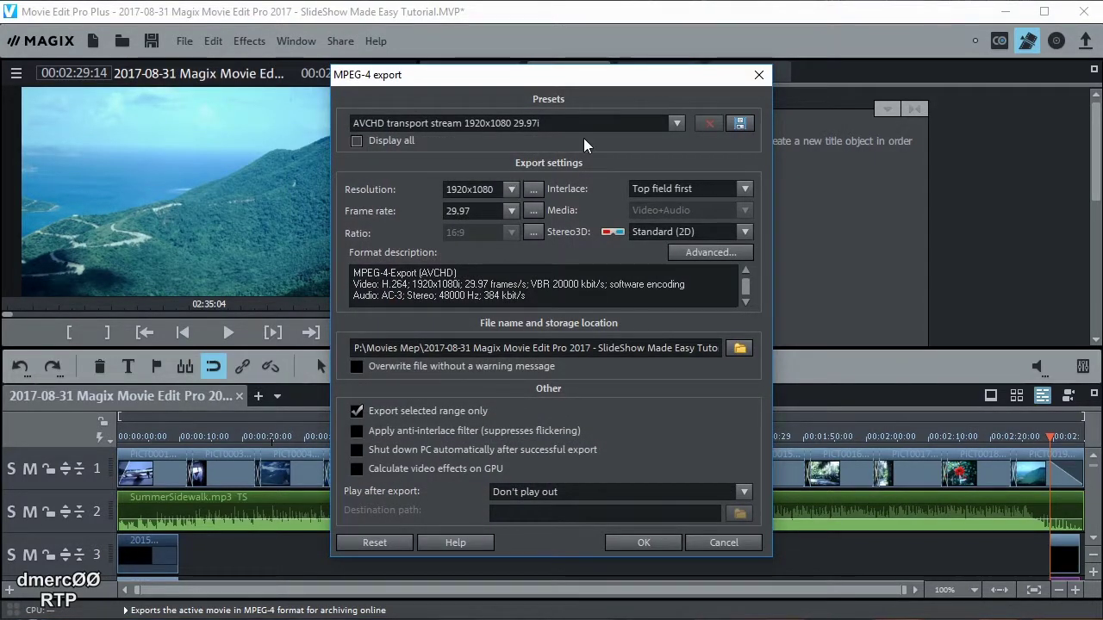
{"action": "left_click", "coordinate": [676, 123]}
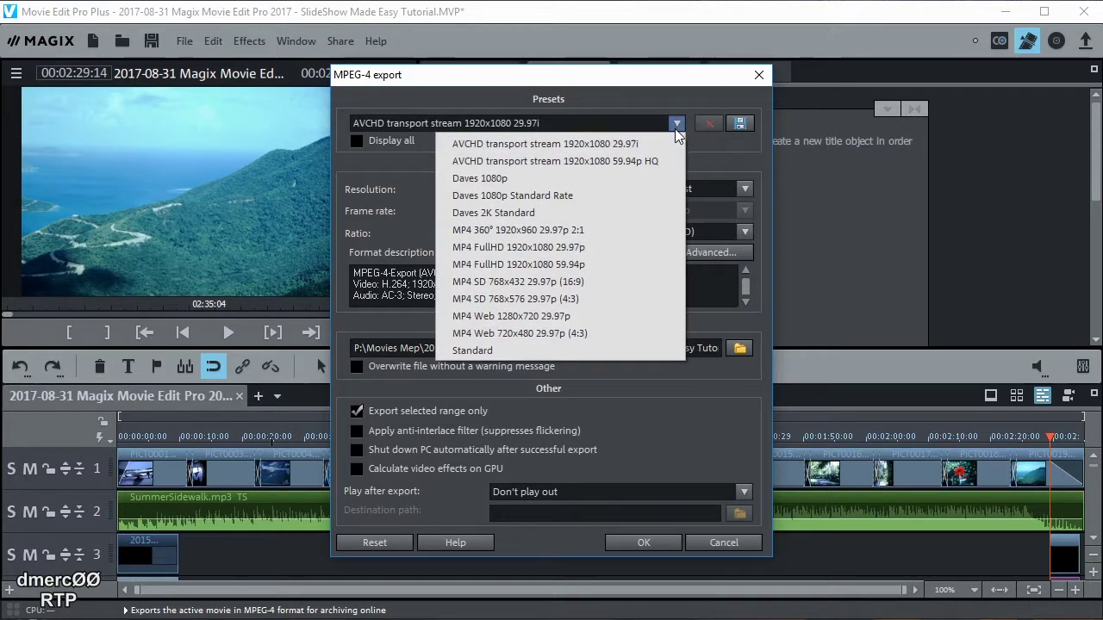
{"action": "left_click", "coordinate": [525, 247]}
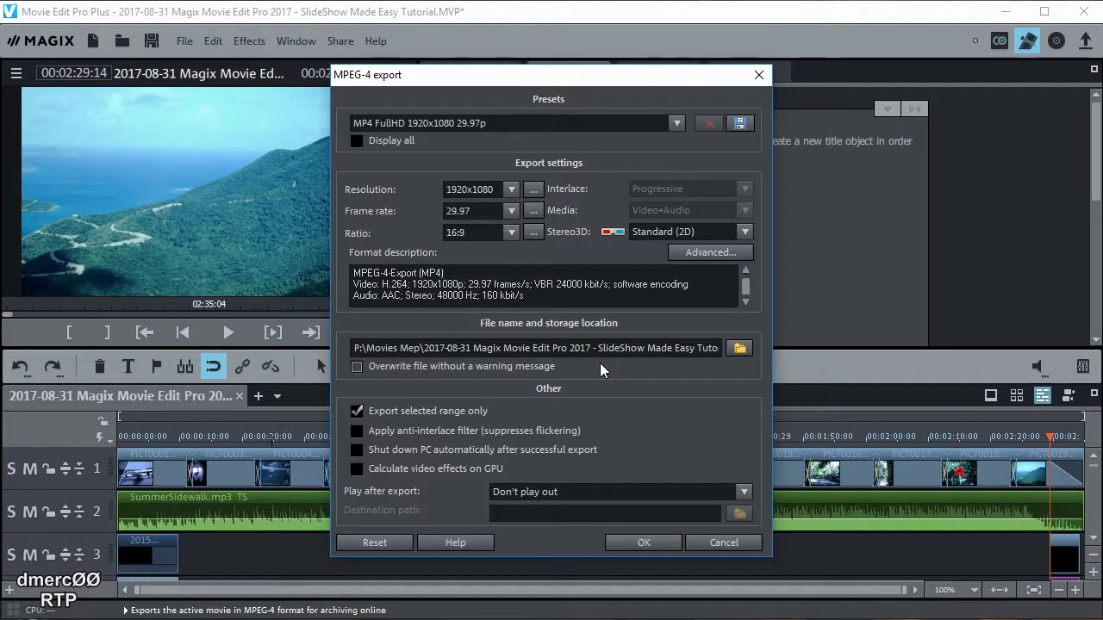
{"action": "left_click", "coordinate": [646, 540]}
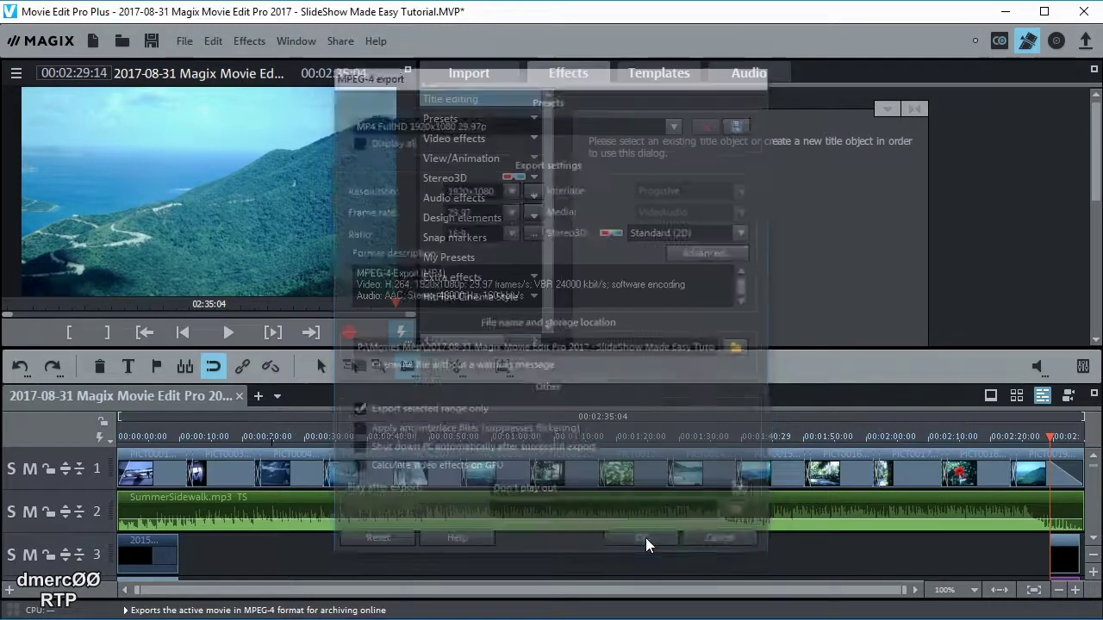